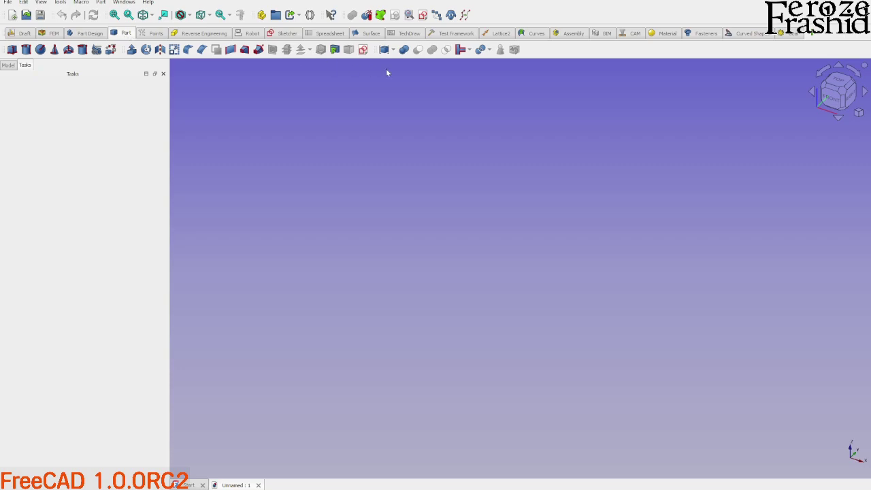
Step: Create a new sketch on the XZ plane
left_click(363, 50)
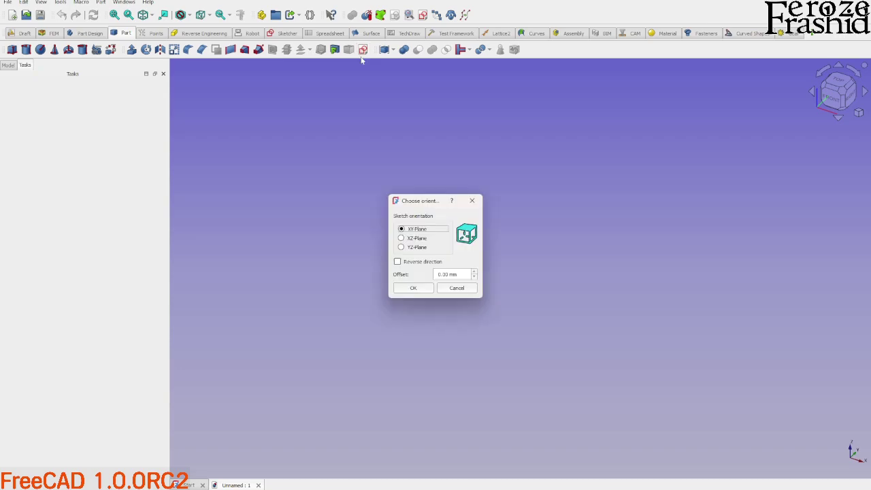
left_click(416, 238)
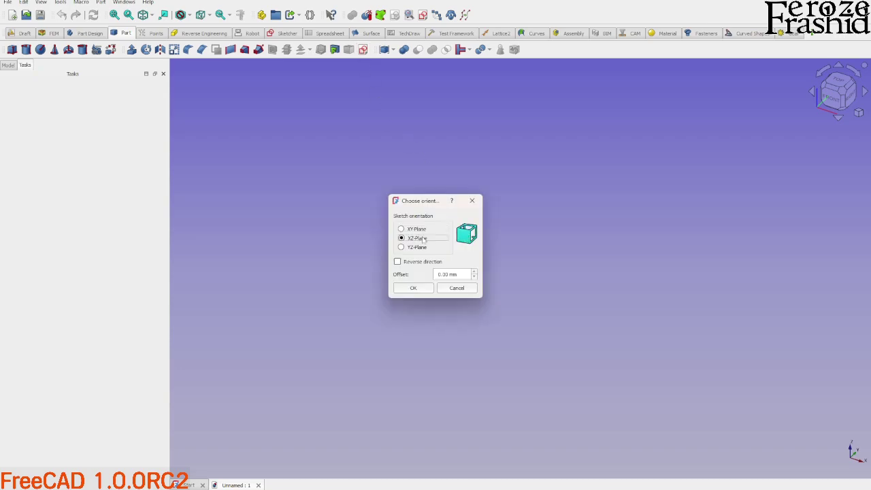
left_click(414, 288)
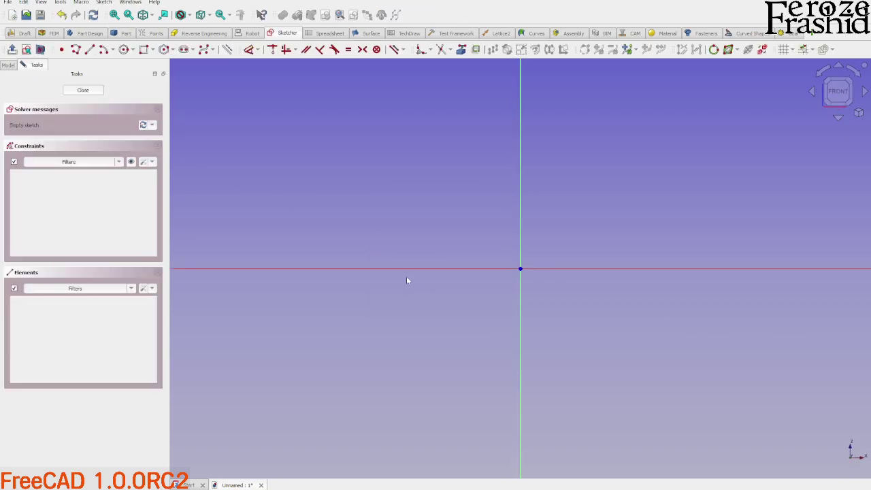
Step: Draw two circles centred on the horizontal axis, one on each side of the vertical axis, with centres about 42 mm apart
left_click(124, 50)
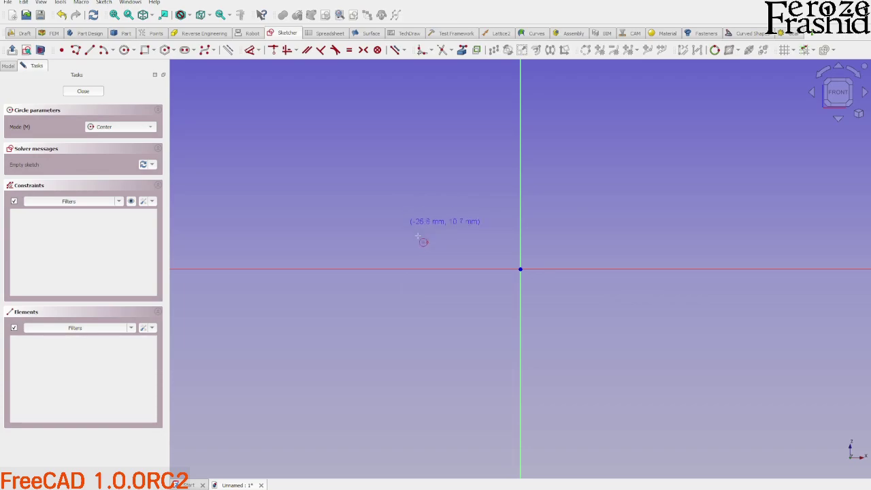
left_click(443, 268)
left_click(450, 252)
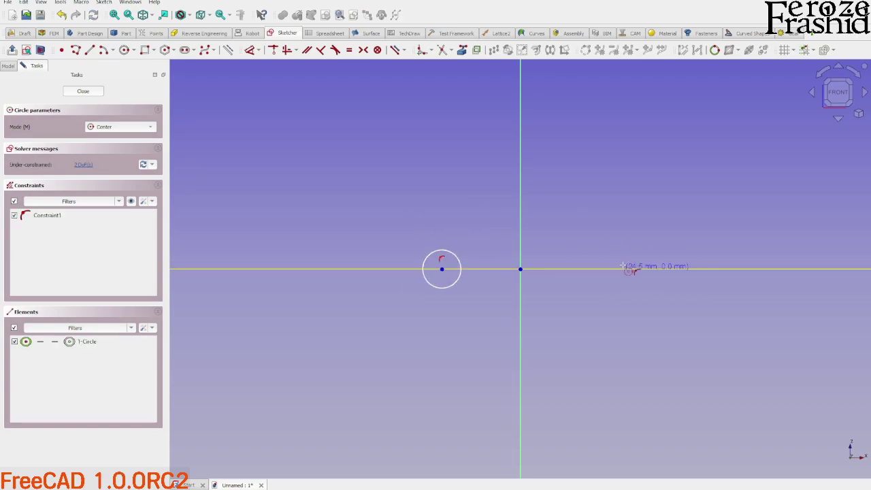
left_click(618, 269)
left_click(622, 250)
right_click(611, 214)
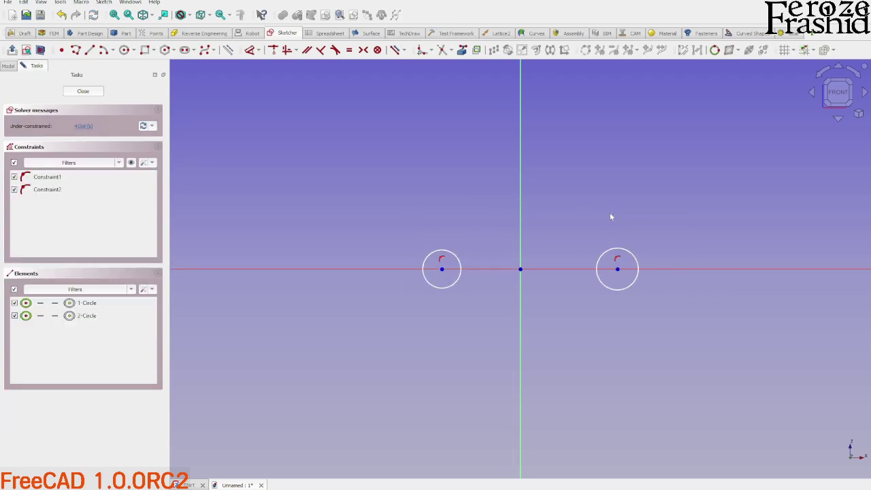
Step: Dimension the horizontal distance between the two circle centres at 12 mm
left_click(442, 270)
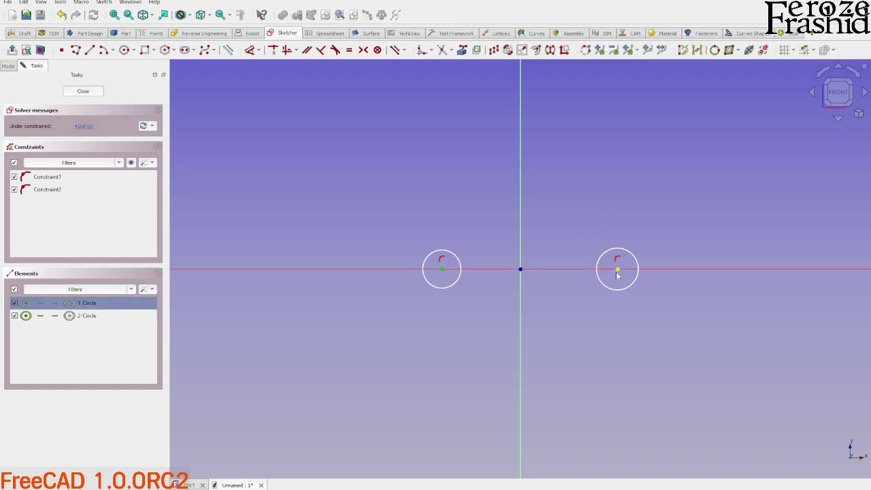
left_click(617, 270)
key("d")
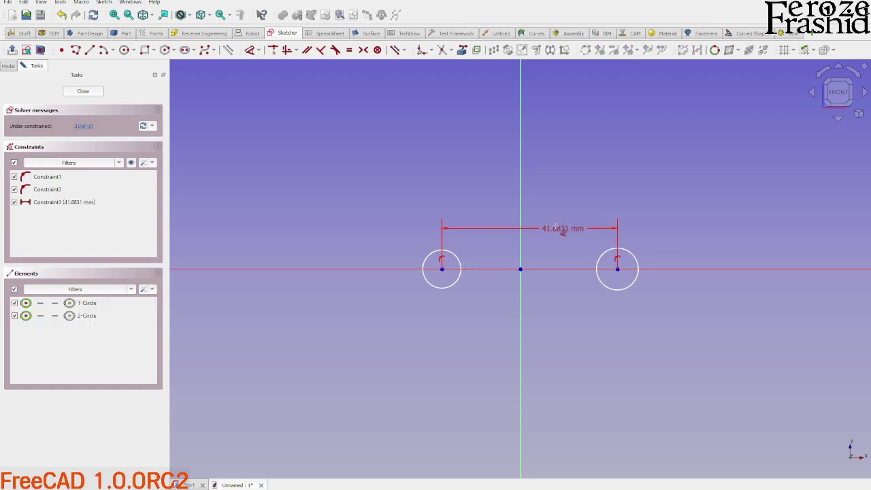
left_click(551, 228)
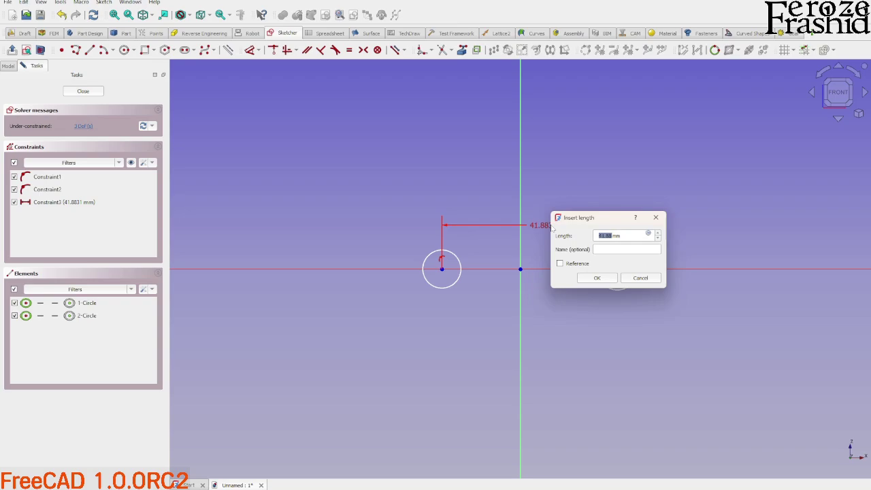
type("12")
key("Return")
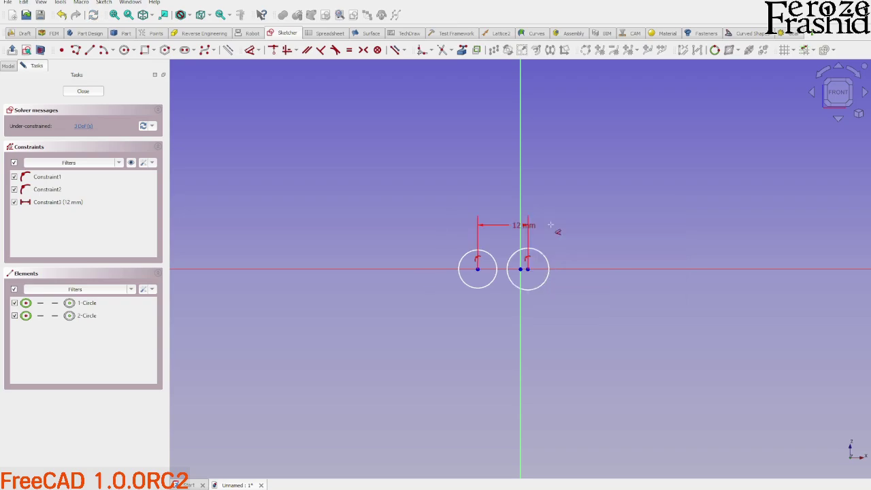
Step: Constrain the two circle centres symmetric about the origin
scroll(521, 300, "up", 3)
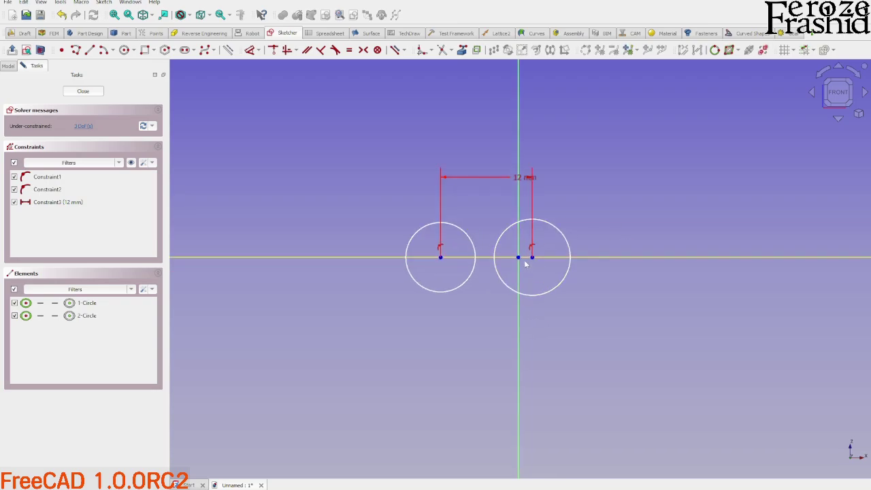
left_click(532, 258)
left_click(440, 258)
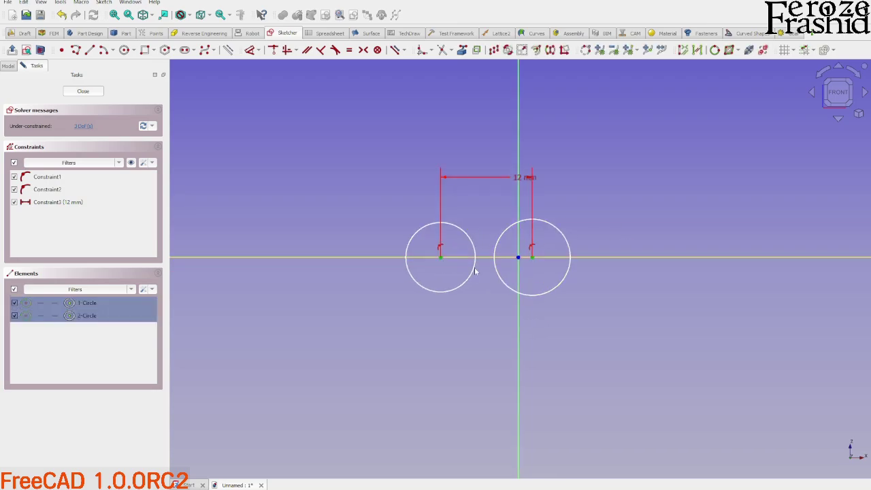
left_click(519, 257)
key("s")
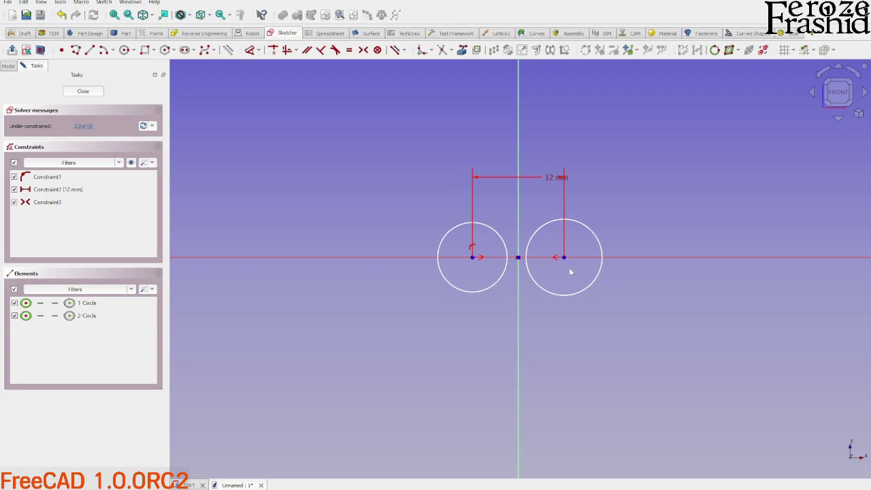
Step: Shrink both circles freehand to about 4.5 mm in diameter
left_click_drag(583, 291, 579, 270)
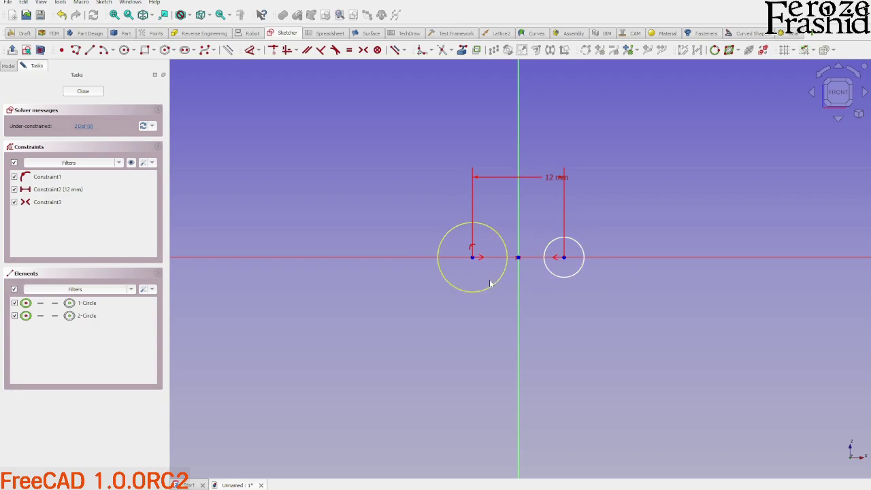
left_click_drag(492, 289, 483, 274)
scroll(544, 269, "up", 2)
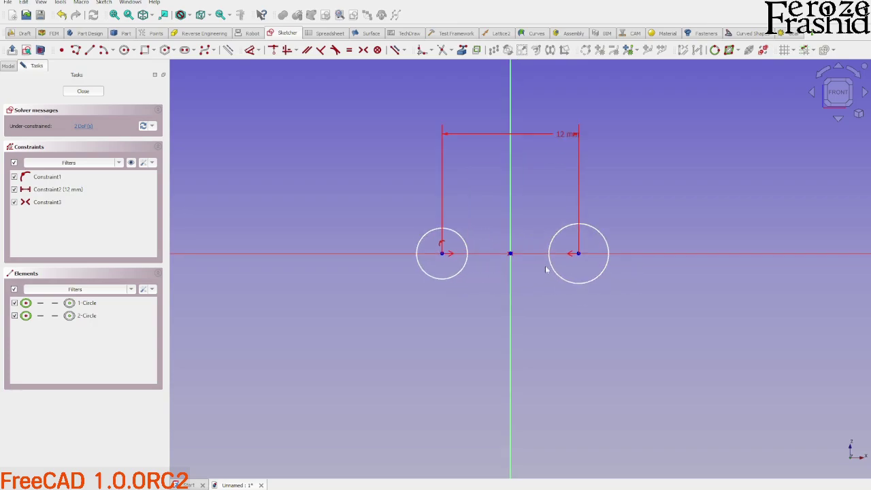
left_click_drag(554, 272, 556, 268)
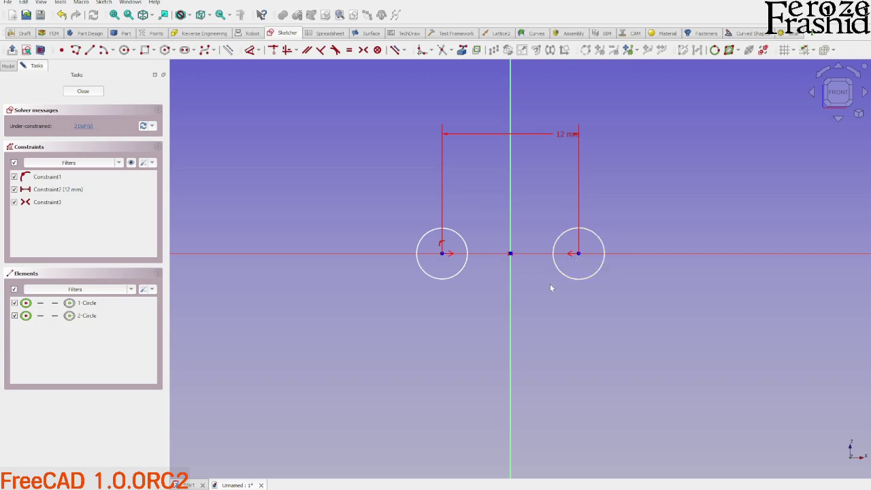
Step: Draw a larger concentric half-circle arc around the outer side of each circle, centred on that circle's centre
left_click(104, 49)
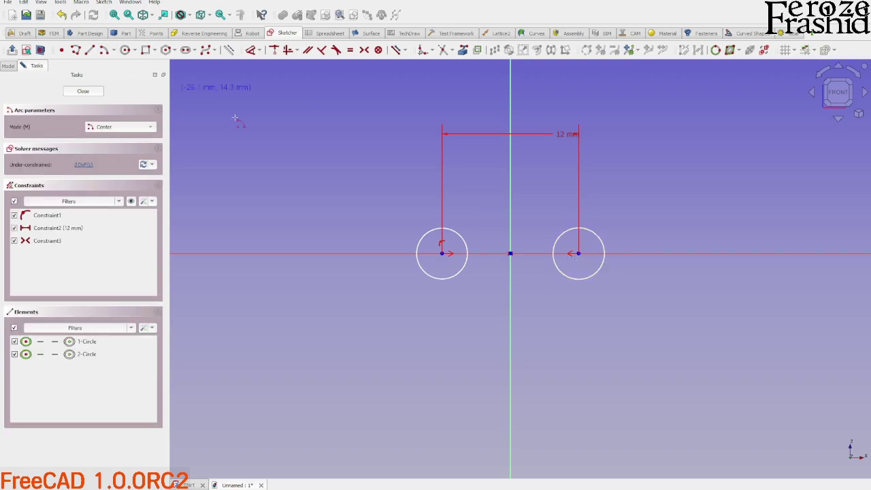
left_click(443, 253)
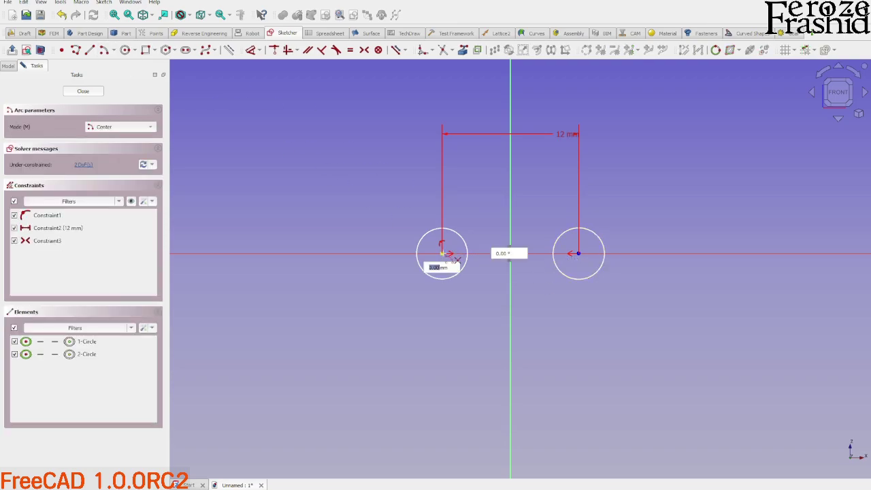
left_click(441, 300)
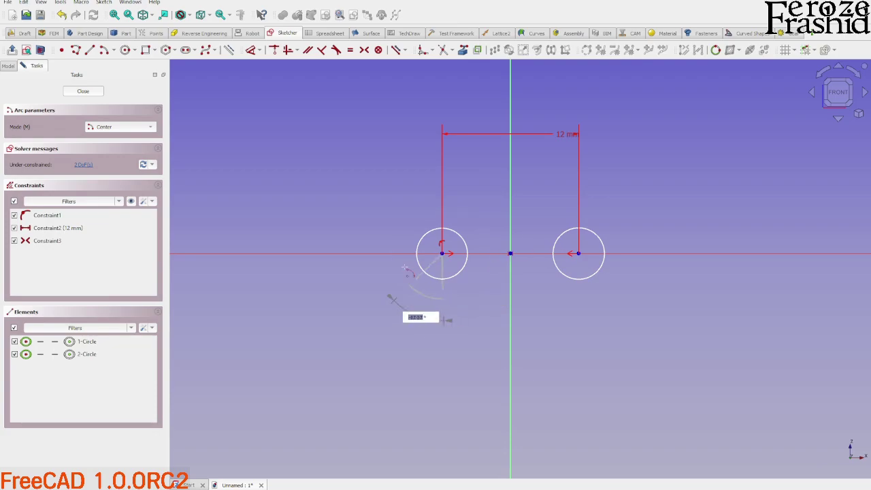
left_click(441, 206)
left_click(578, 253)
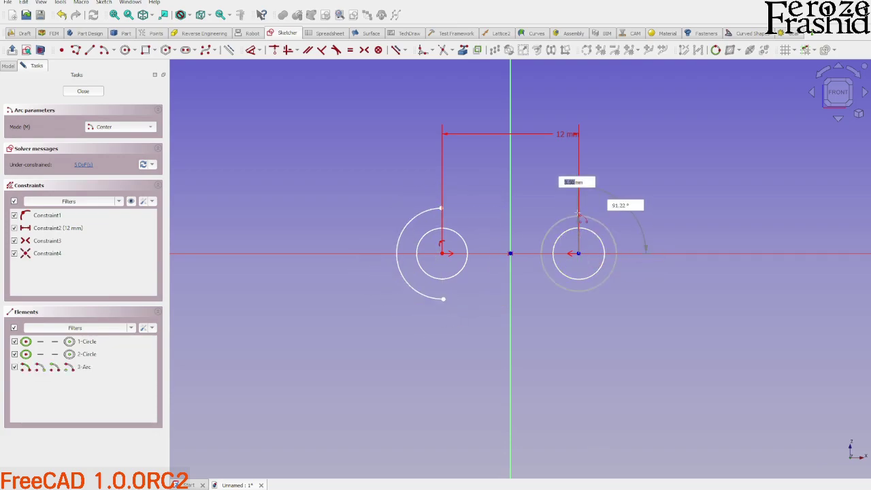
left_click(575, 188)
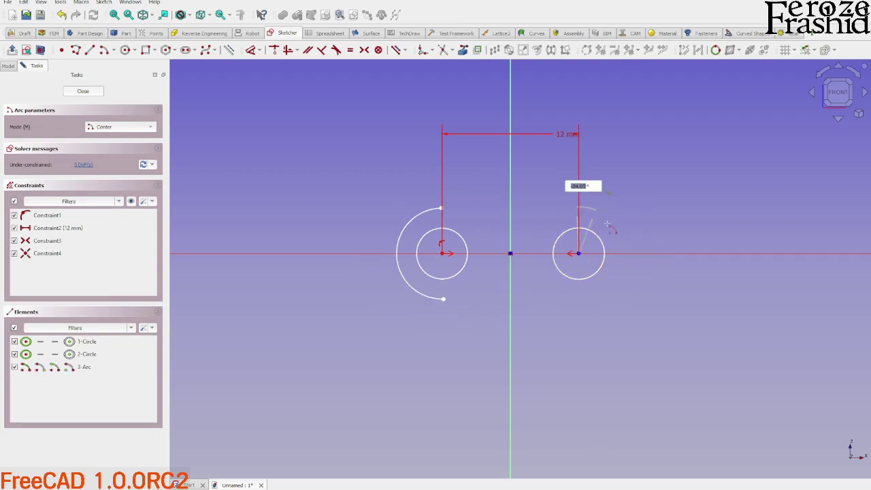
left_click(575, 317)
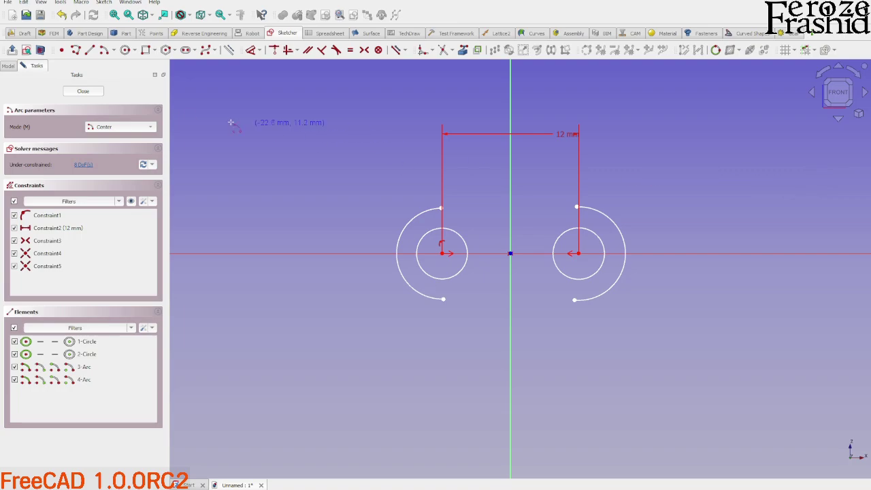
Step: Draw a short downward-bulging arc between the circles, centred on the vertical axis above the origin, with a radius of about 6 mm
left_click(90, 53)
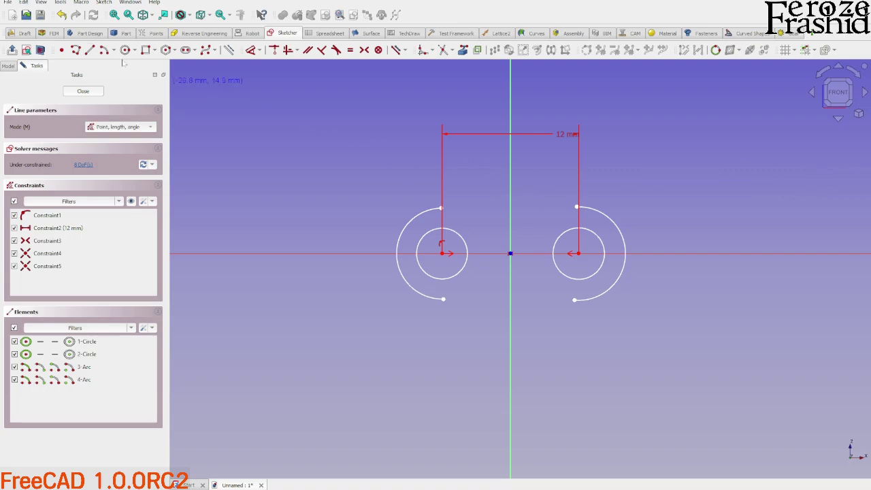
left_click(104, 53)
left_click(510, 152)
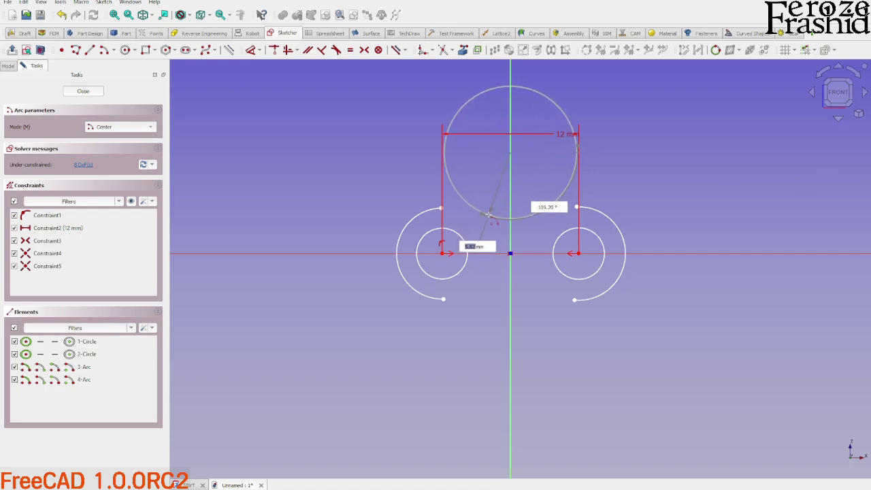
left_click(488, 215)
left_click(542, 213)
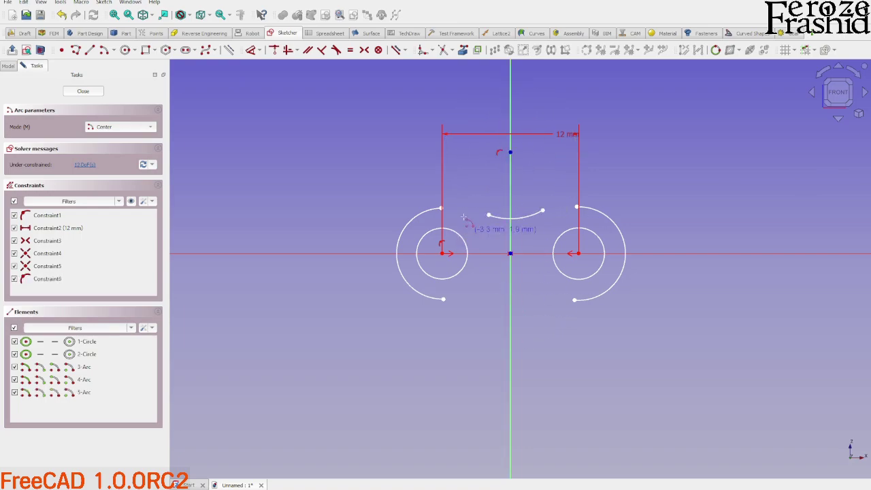
Step: Join the middle arc's ends to the upper ends of the two outer arcs with centre-point arcs, and enlarge the left outer arc slightly
left_click(466, 162)
left_click(441, 208)
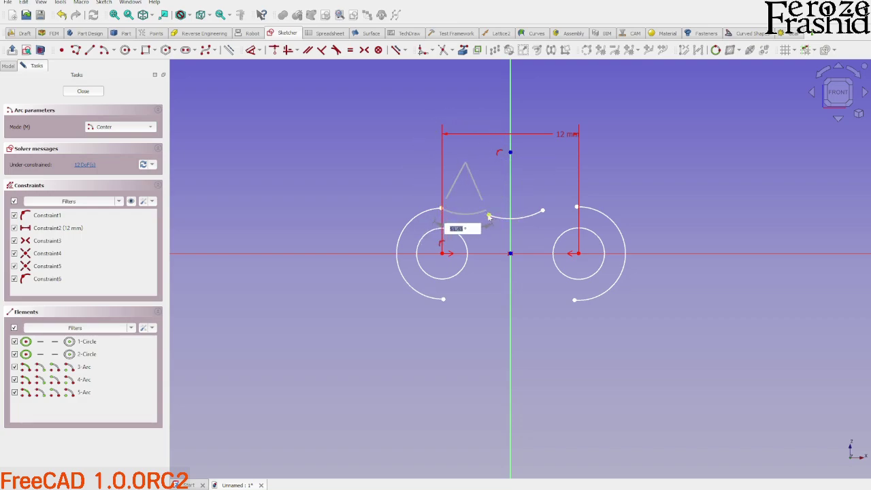
left_click(488, 216)
left_click(550, 170)
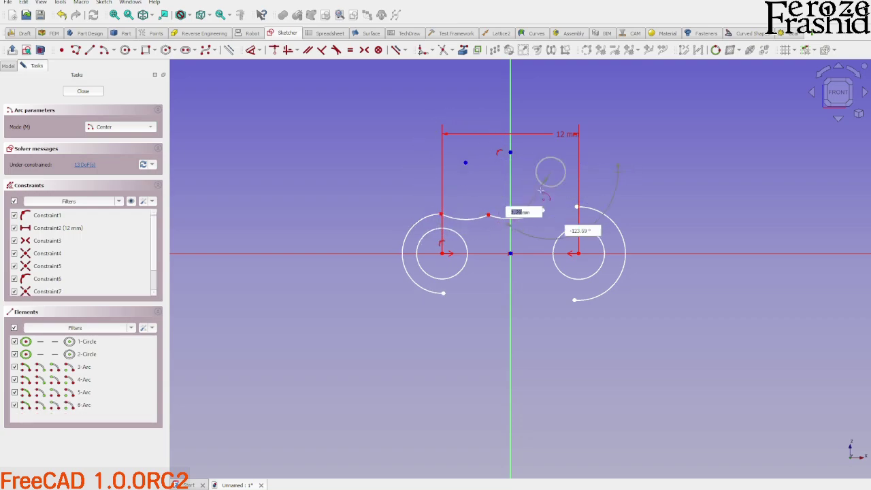
left_click(542, 210)
left_click(577, 207)
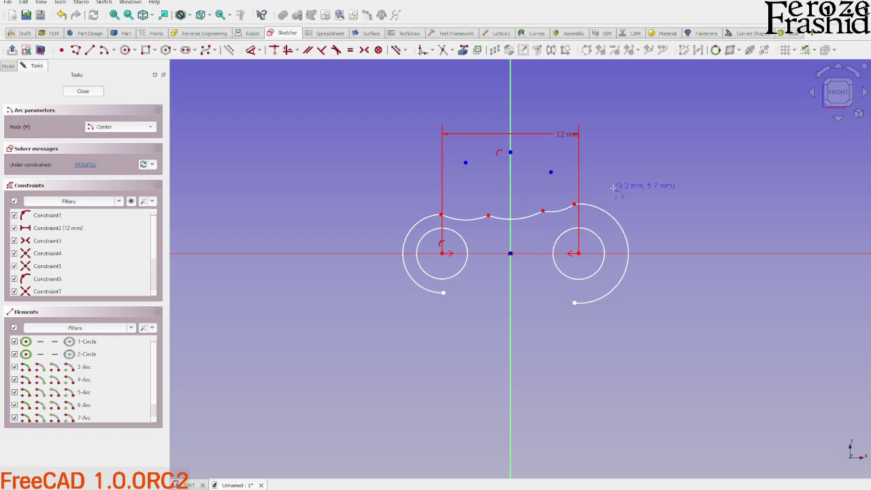
right_click(608, 189)
scroll(605, 190, "up", 3)
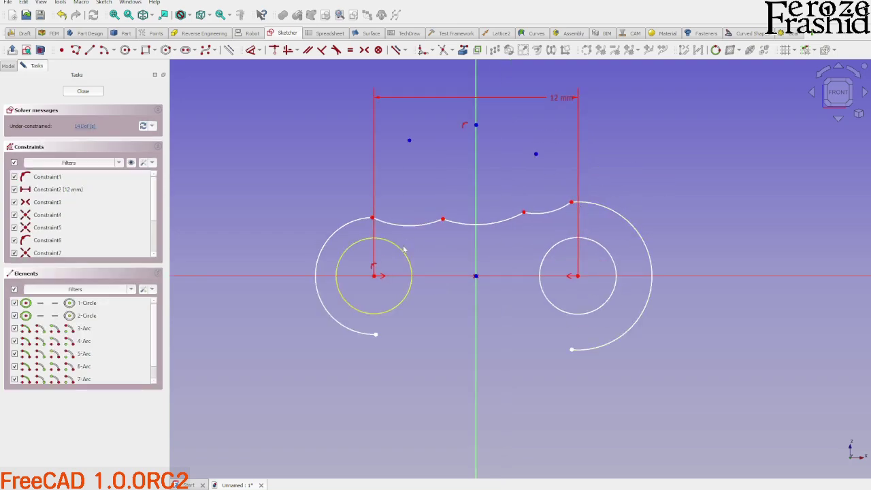
left_click_drag(373, 218, 373, 207)
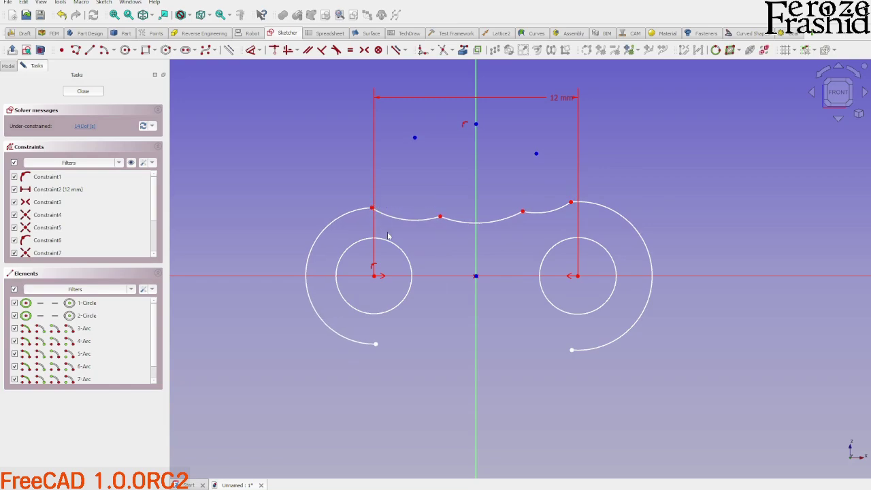
Step: Dimension the left circle's diameter at 4 mm
left_click(397, 248)
key("d")
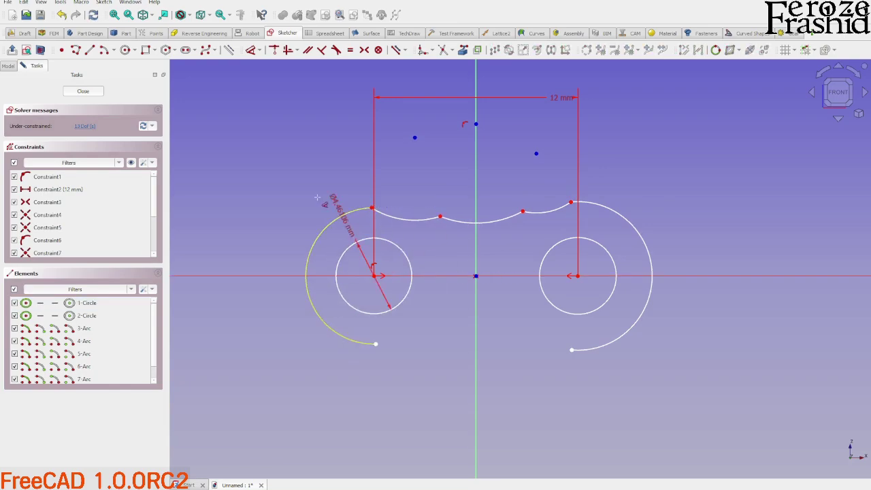
left_click(265, 174)
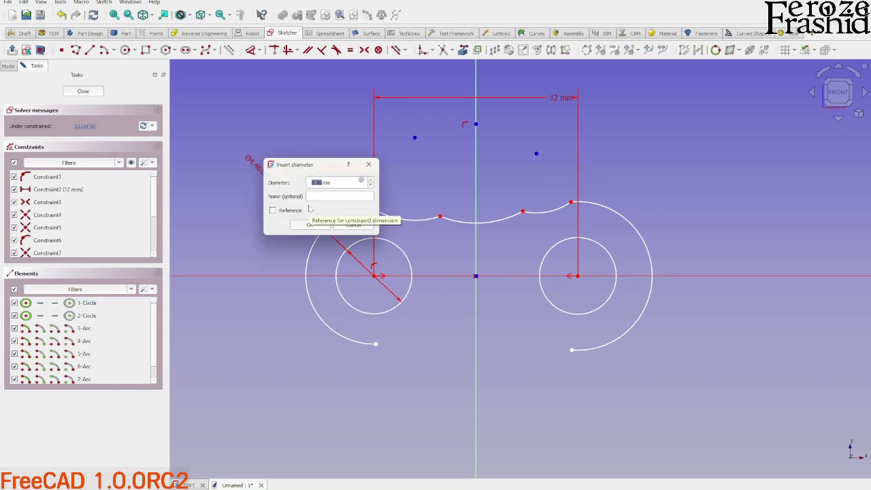
type("4")
key("Return")
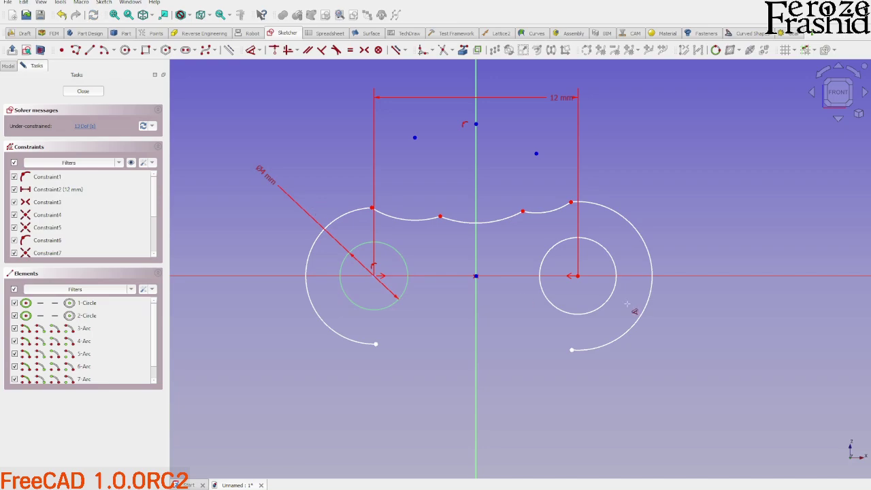
Step: Constrain the right circle equal in size to the left circle
left_click(557, 312)
left_click(400, 304)
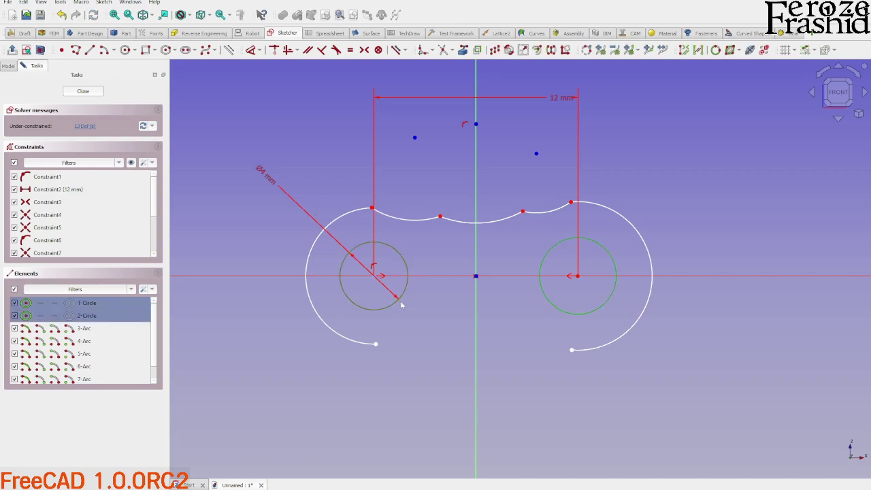
key("e")
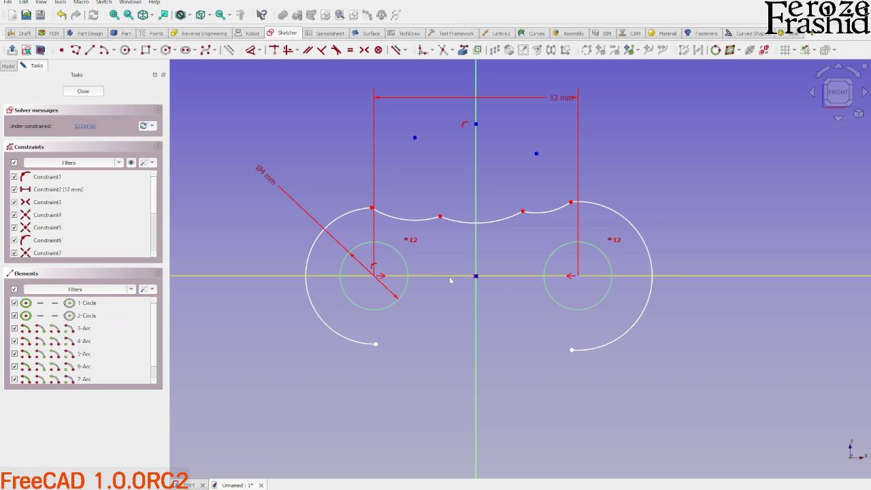
Step: Dimension the left outer arc's radius at 6 mm and shift its upper endpoint towards the vertical axis
left_click(351, 216)
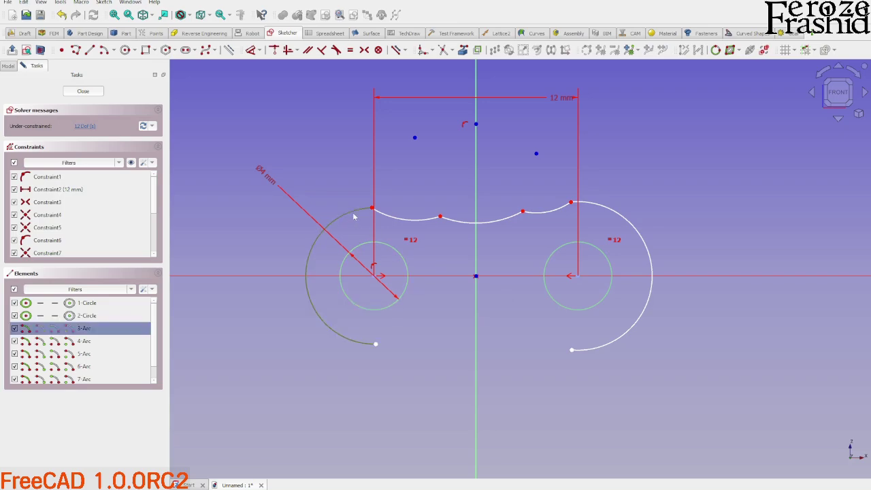
key("d")
left_click(309, 159)
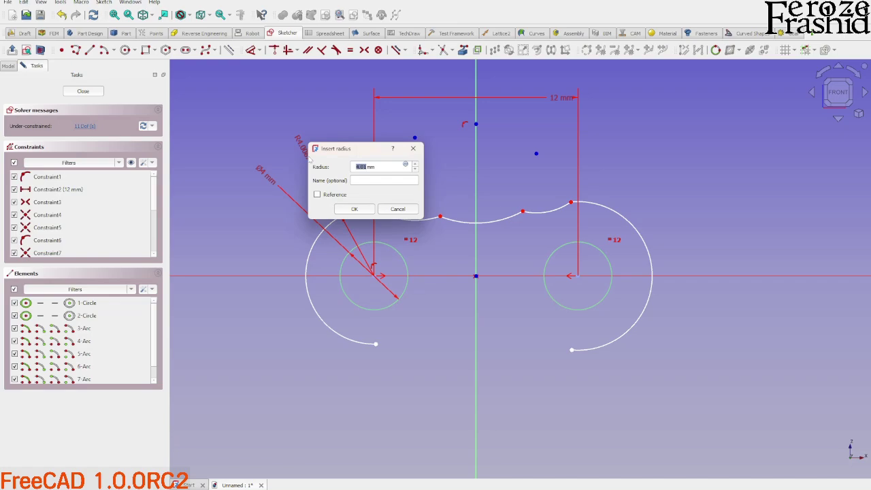
type("6")
key("Return")
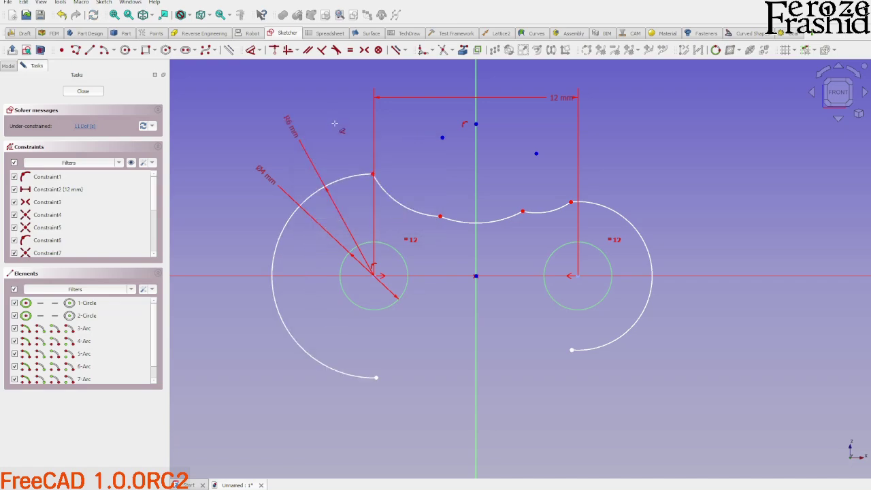
key("Escape")
left_click_drag(294, 129, 286, 137)
left_click_drag(373, 175, 392, 205)
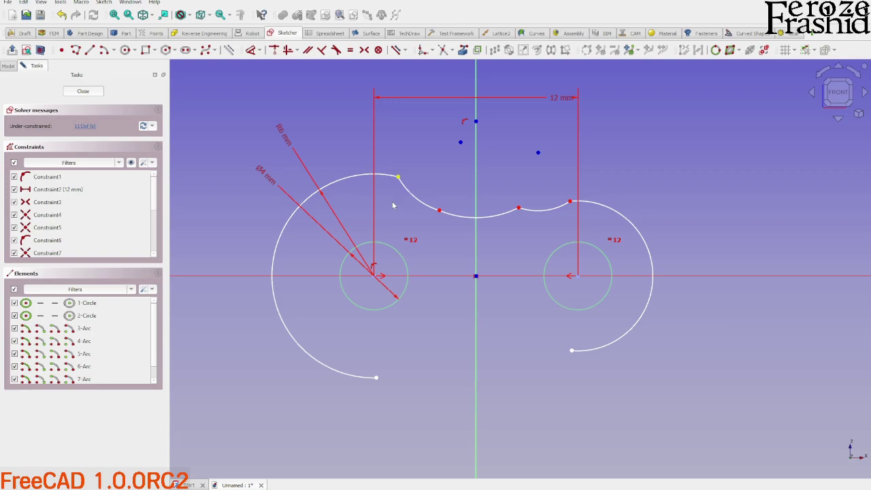
Step: Constrain the right outer arc equal in radius to the left outer arc
left_click(626, 219)
left_click(337, 181)
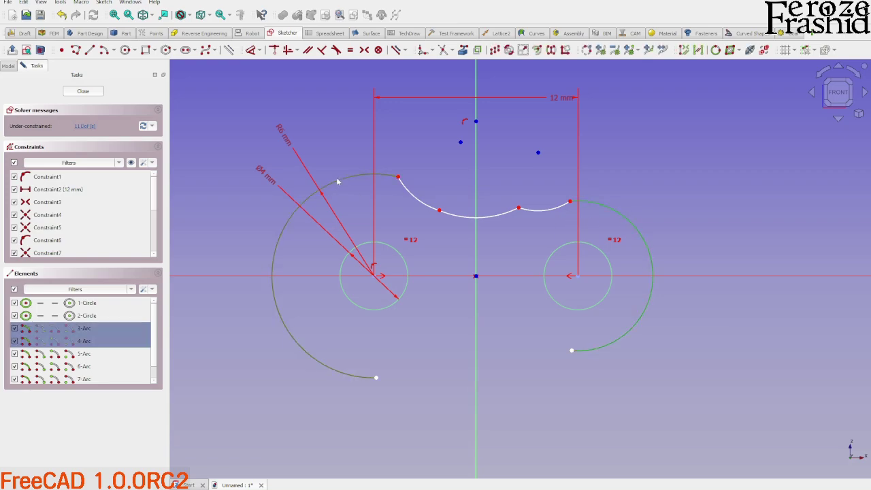
key("e")
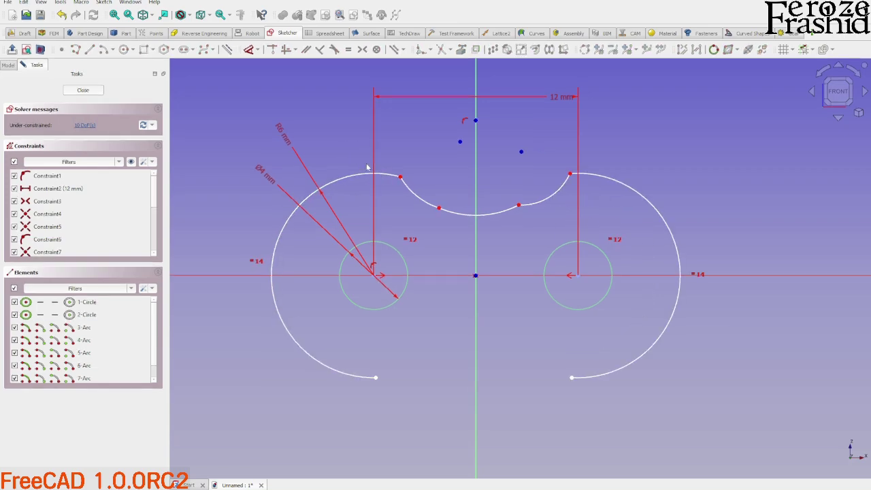
left_click(353, 176)
left_click(614, 186)
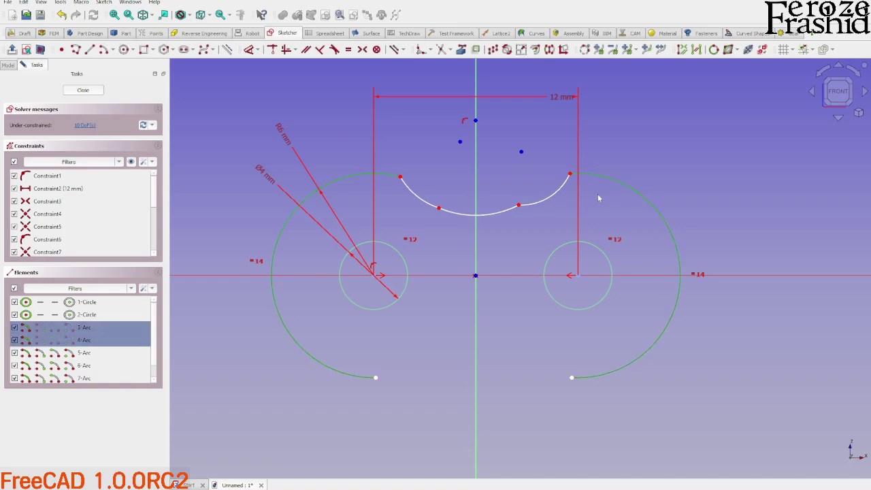
left_click(532, 234)
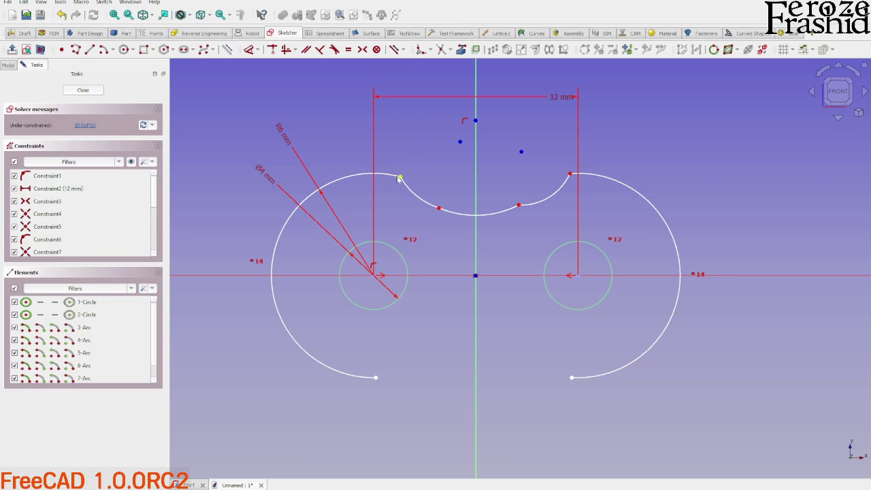
Step: Make the left connecting arc tangent to both the left outer arc and the middle arc
left_click(334, 50)
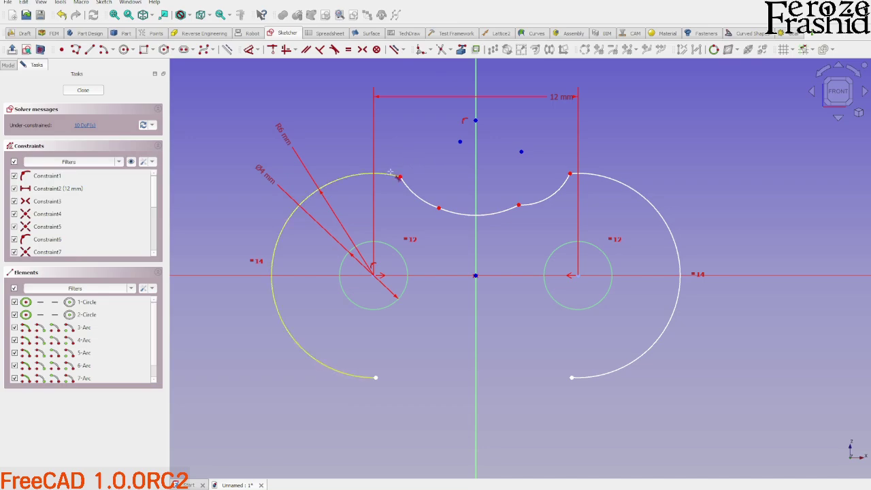
left_click(394, 178)
left_click(417, 193)
scroll(436, 195, "up", 4)
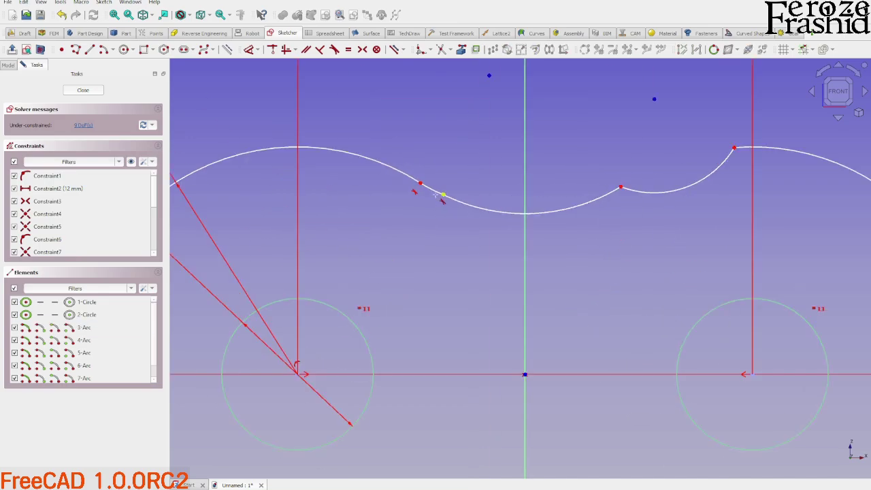
left_click(434, 192)
left_click(459, 203)
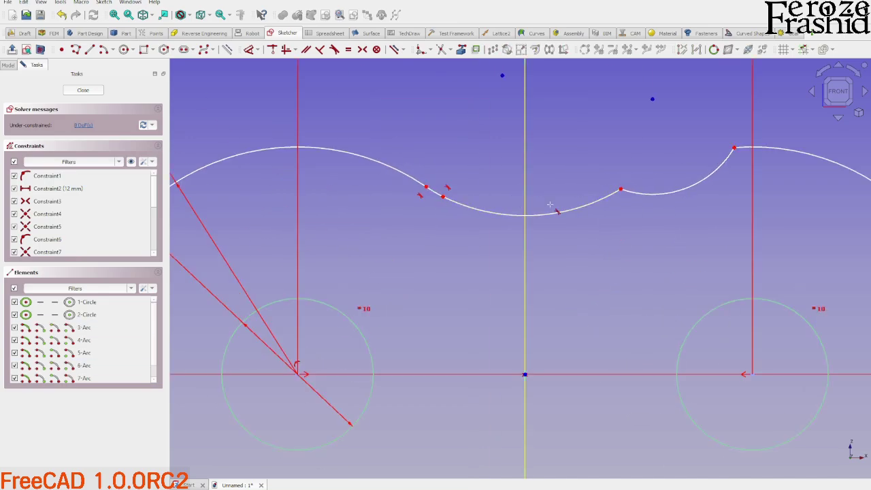
Step: Make the right connecting arc tangent to both the middle arc and the right outer arc
left_click(612, 196)
left_click(636, 193)
scroll(630, 189, "up", 3)
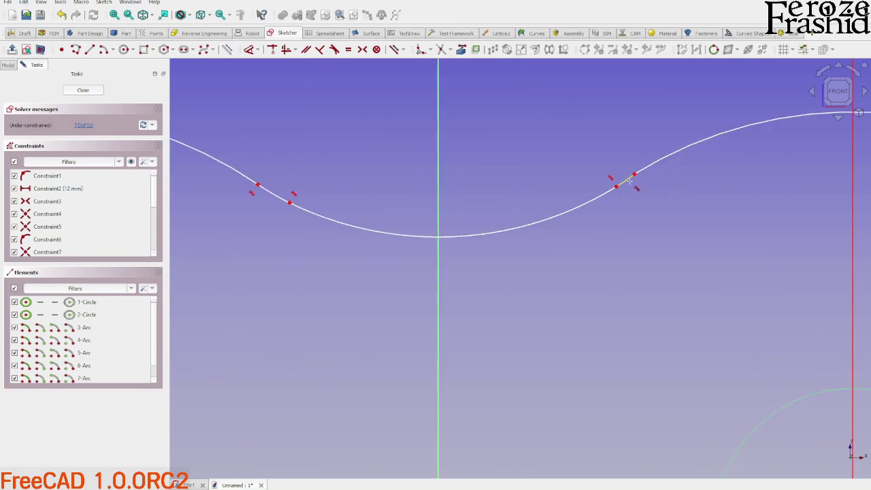
left_click(626, 180)
left_click(639, 169)
scroll(621, 274, "down", 3)
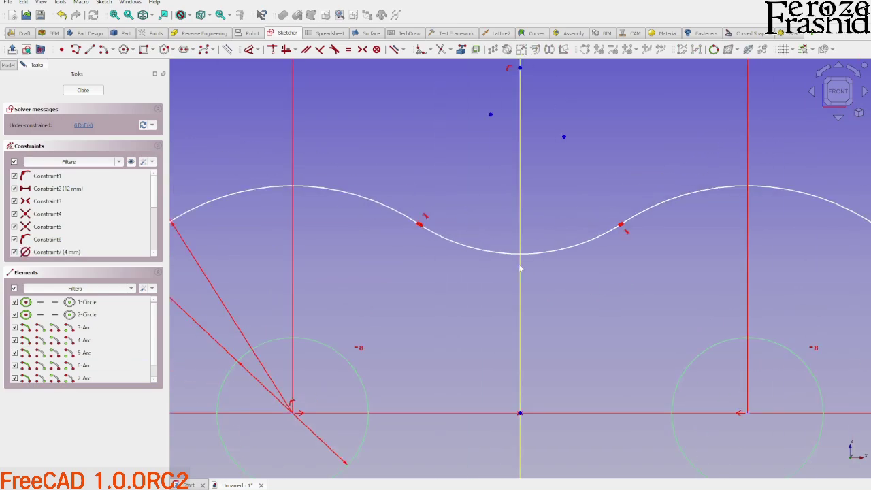
Step: Reshape the upper waist by moving the joints of the connecting arcs and the middle arc
scroll(419, 230, "up", 3)
mouse_move(420, 226)
left_mouse_down()
mouse_move(389, 211)
mouse_move(457, 253)
left_mouse_up()
scroll(426, 286, "down", 5)
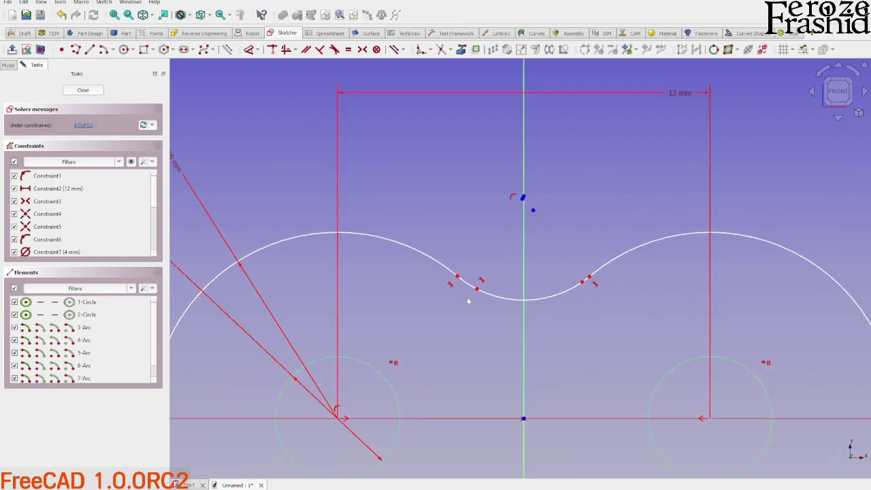
left_click_drag(462, 286, 434, 268)
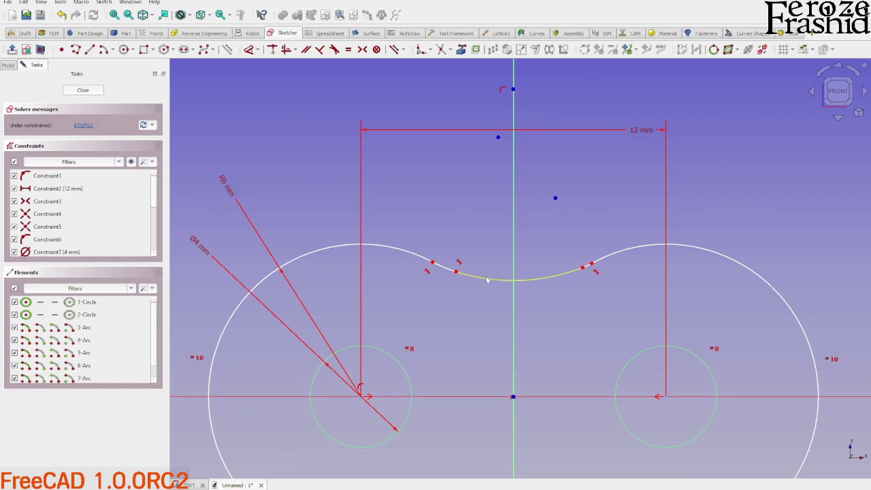
mouse_move(488, 283)
left_mouse_down()
mouse_move(491, 297)
mouse_move(452, 286)
mouse_move(462, 287)
left_mouse_up()
scroll(476, 297, "down", 4)
scroll(495, 291, "up", 3)
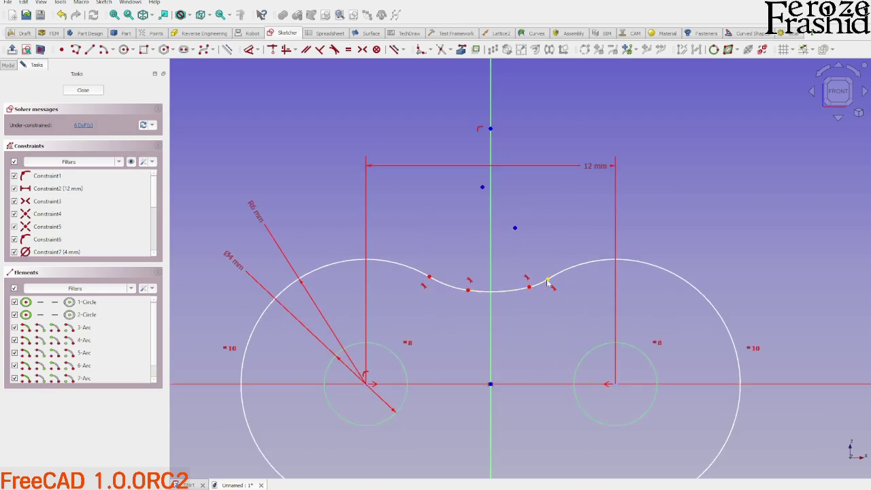
left_click_drag(550, 285, 554, 279)
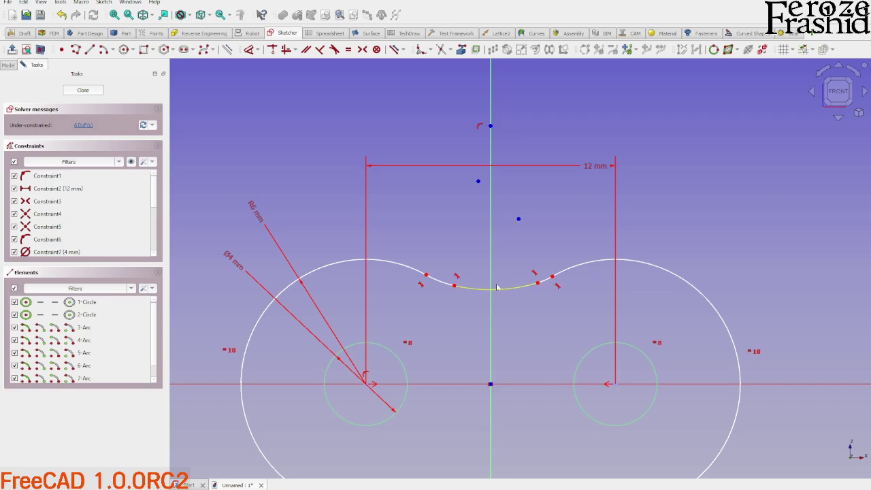
Step: Try to constrain the inner upper endpoints of the two outer arcs horizontally level with each other
left_click(428, 276)
left_click(553, 277)
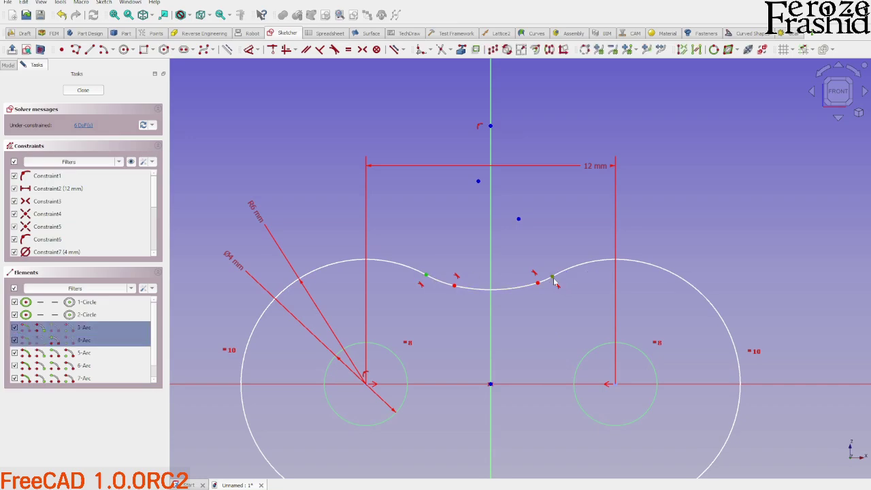
key("h")
key("ctrl+z")
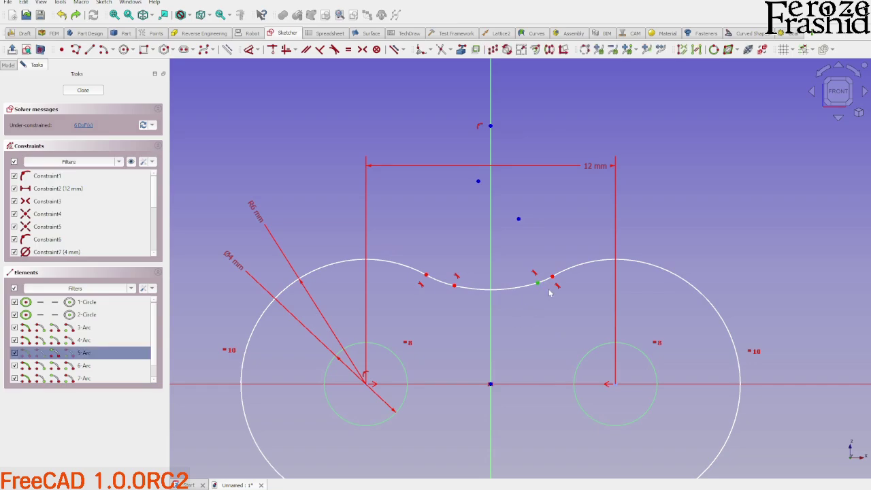
Step: Delete the two short connecting arcs on either side of the middle arc
scroll(549, 285, "up", 3)
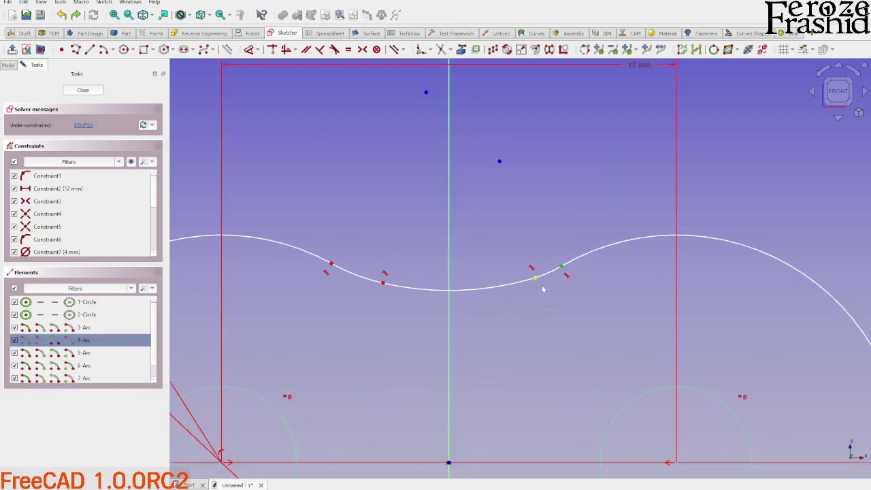
left_click(548, 275)
key("Delete")
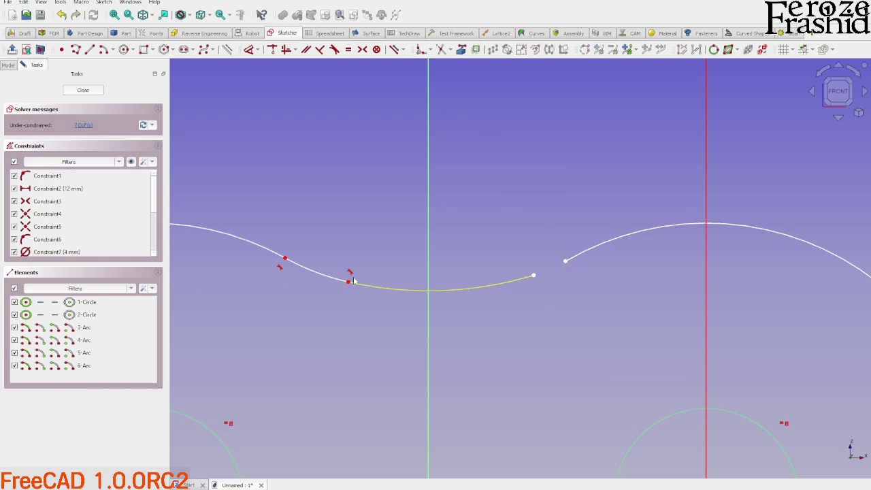
left_click(318, 272)
key("Delete")
Step: Join both ends of the middle arc to the upper ends of the outer arcs with coincident constraints
left_click_drag(344, 296, 368, 308)
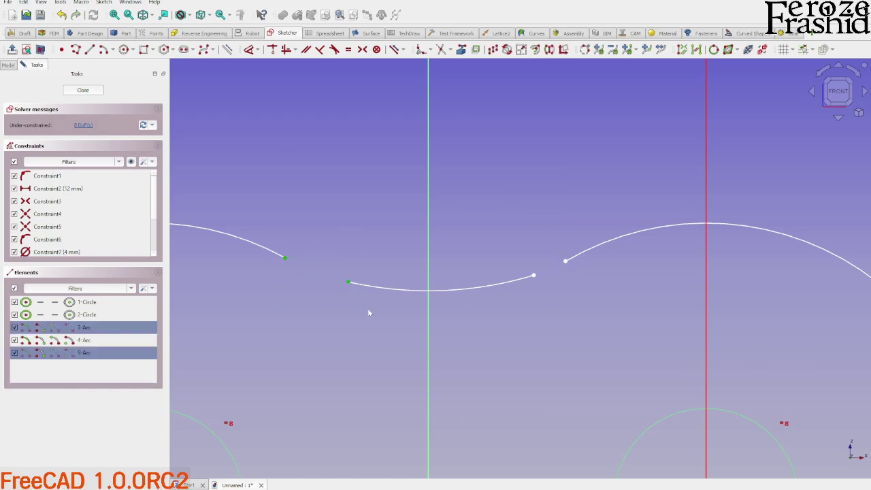
key("c")
left_click_drag(500, 226, 598, 310)
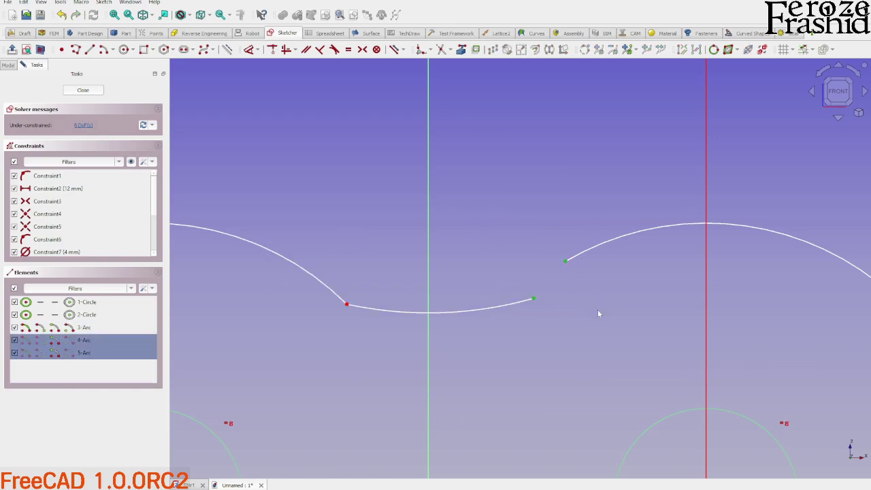
key("c")
Step: Make the middle arc tangent to the left and right outer arcs
key("t")
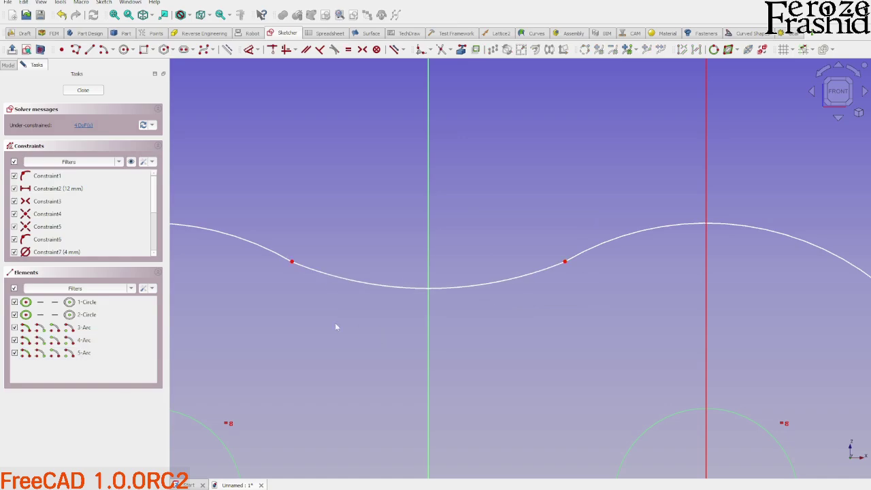
left_click(307, 268)
left_click(272, 251)
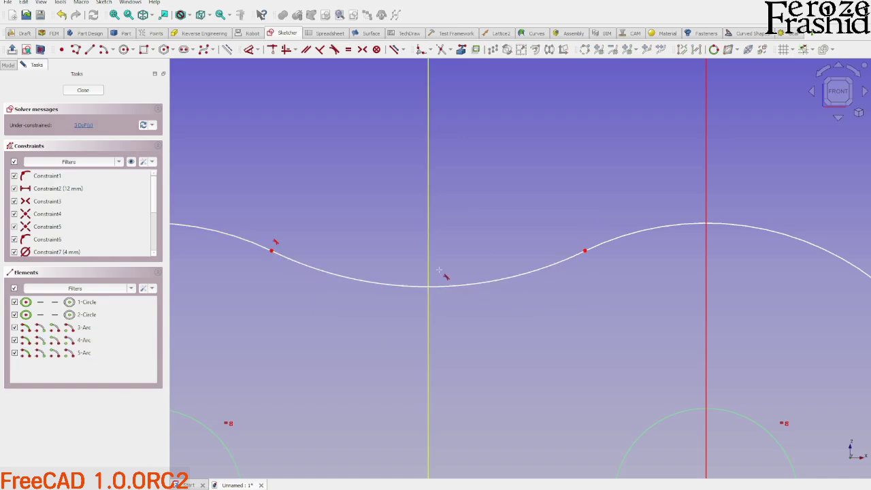
left_click(547, 268)
left_click(599, 246)
scroll(529, 283, "down", 3)
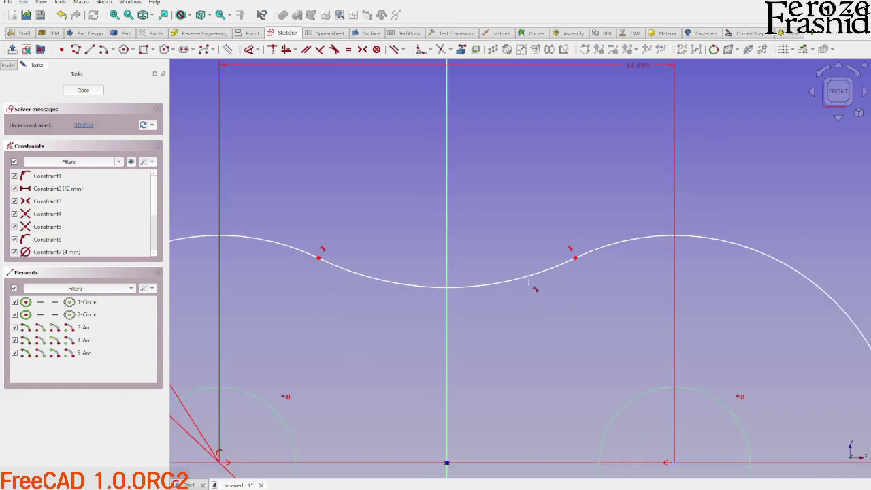
Step: Constrain the middle arc equal in radius to the left outer arc
left_click(421, 280)
left_click(369, 261)
key("e")
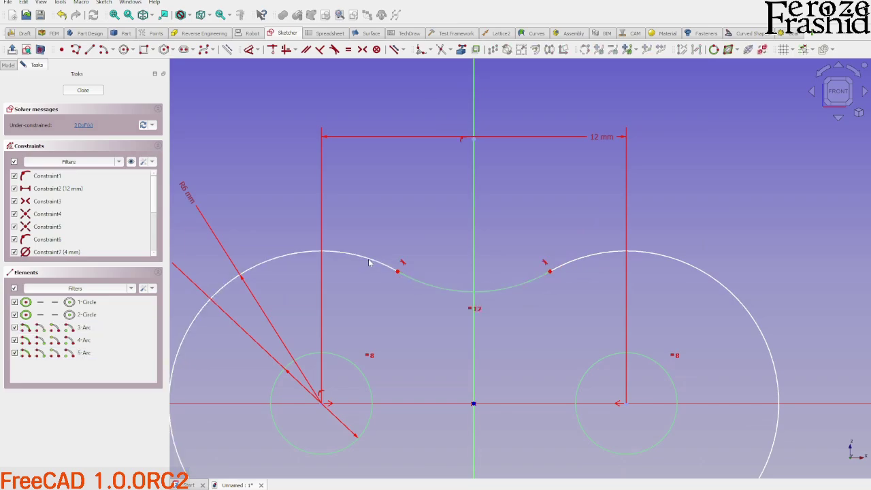
scroll(401, 255, "down", 4)
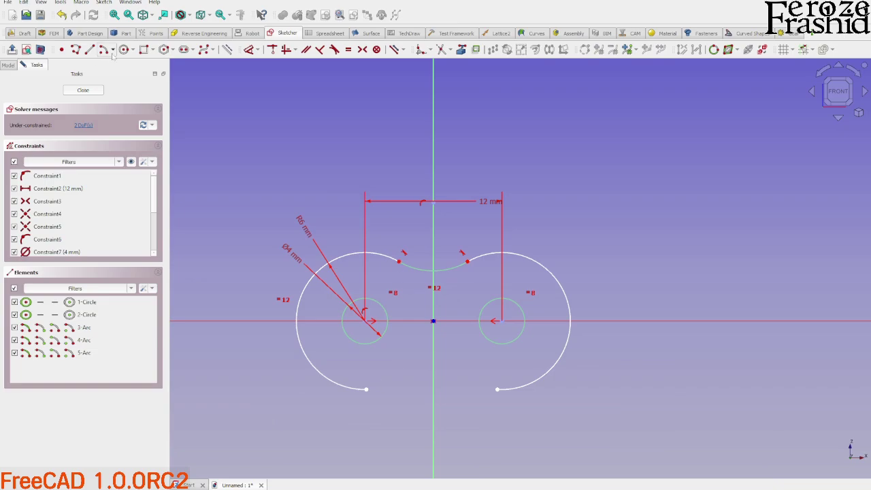
Step: Draw an upward-bulging three-point arc between the lower ends of the two outer arcs
left_click(111, 50)
left_click(119, 80)
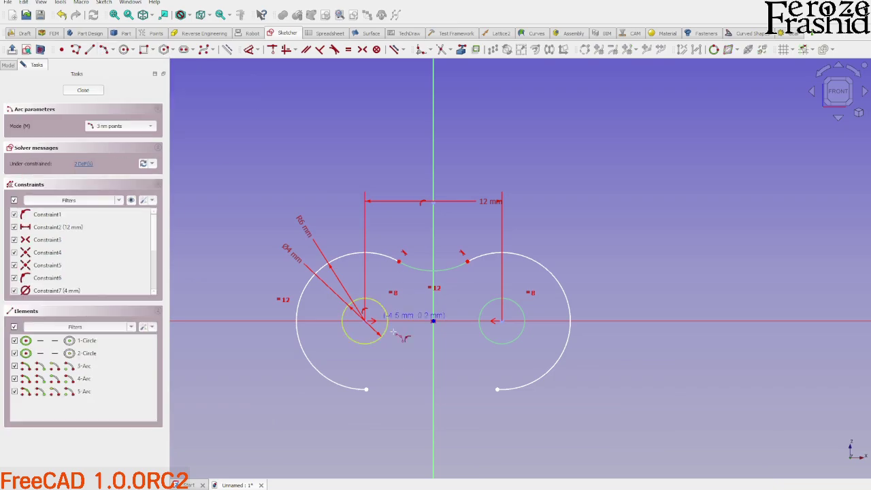
left_click(366, 390)
left_click(497, 389)
left_click(456, 369)
Step: Make the lower connecting arc tangent to the left and right outer arcs
key("t")
left_click(356, 389)
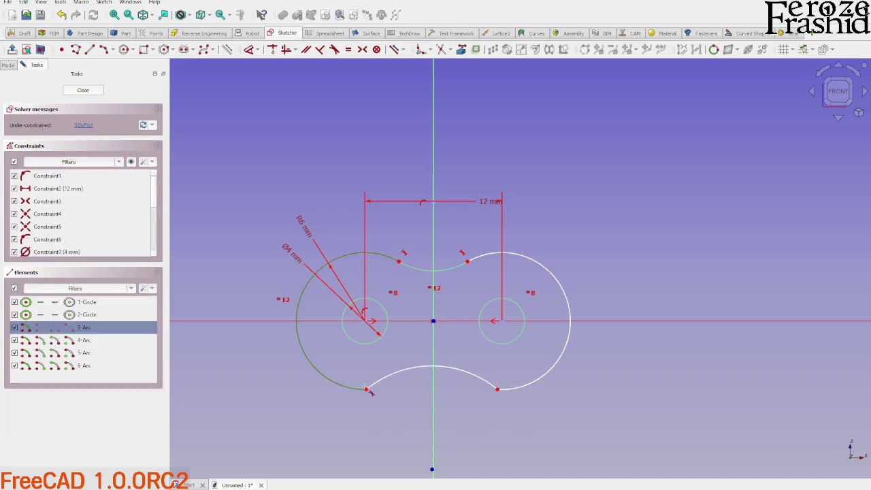
left_click(379, 380)
left_click(488, 381)
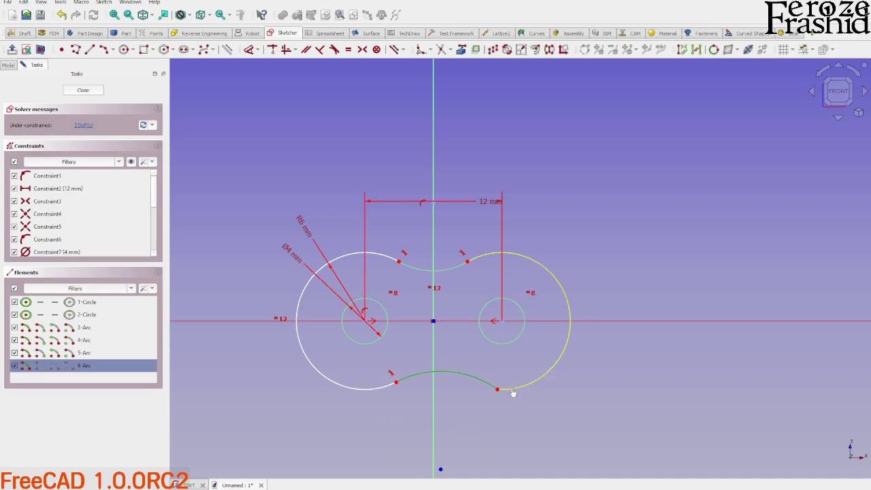
left_click(509, 389)
right_click(513, 407)
Step: Constrain the lower connecting arc equal in radius to the upper middle arc
left_click(436, 376)
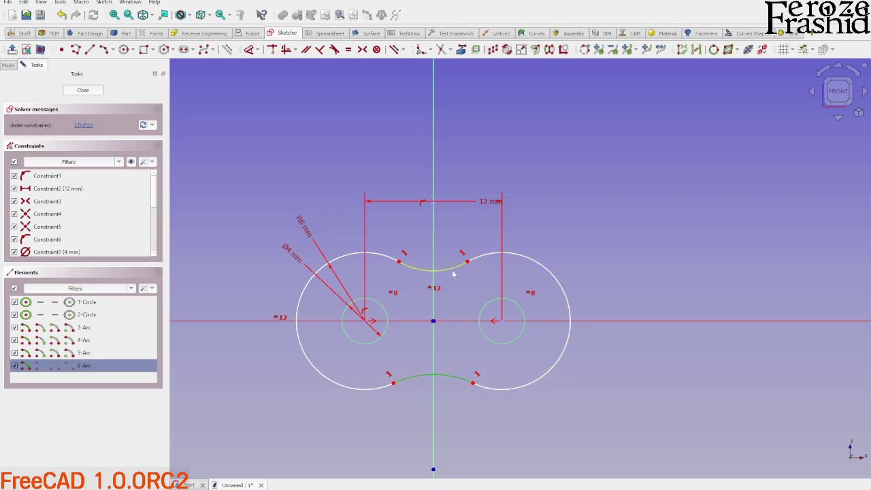
left_click(453, 271)
key("e")
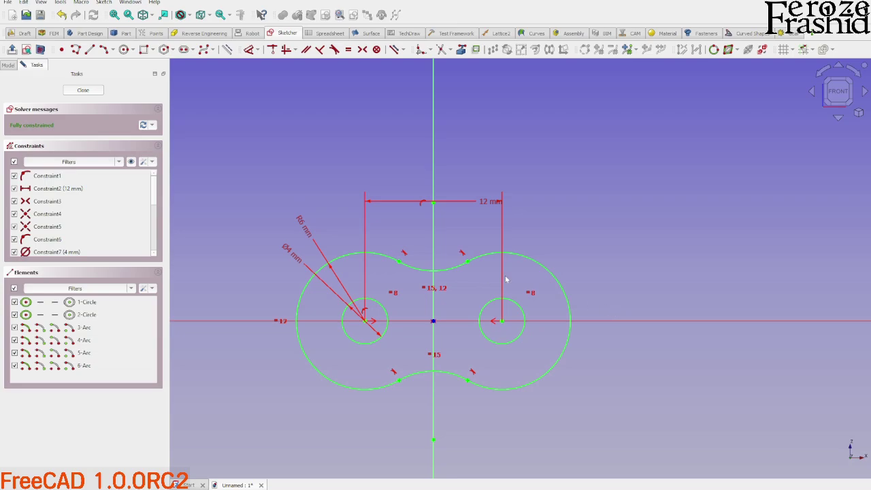
Step: Set the left outer arc's radius to 4 mm
double_click(302, 227)
type("4")
key("Return")
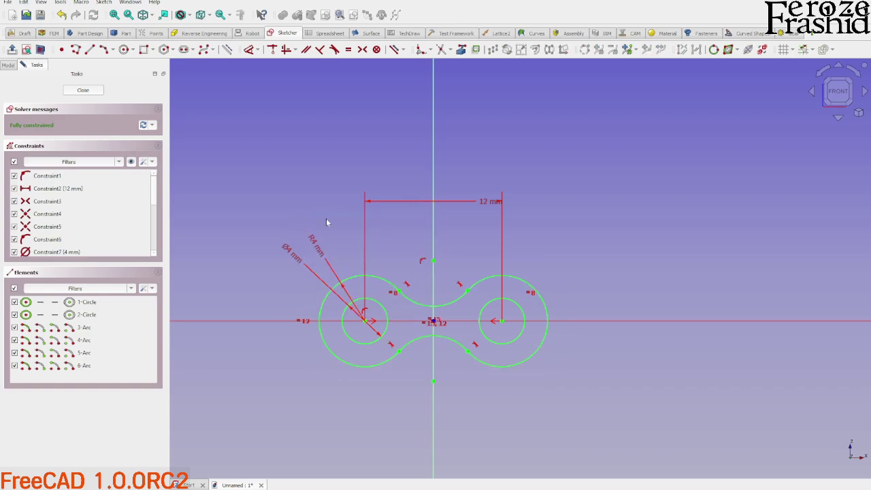
Step: Set the left outer arc's radius to 5 mm, reposition the hole's diameter dimension, and close the sketch
double_click(316, 247)
type("5mm")
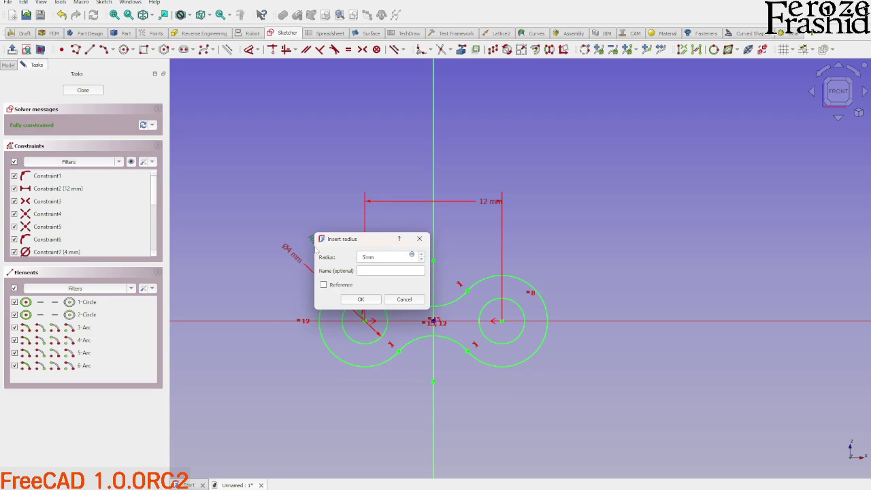
key("Return")
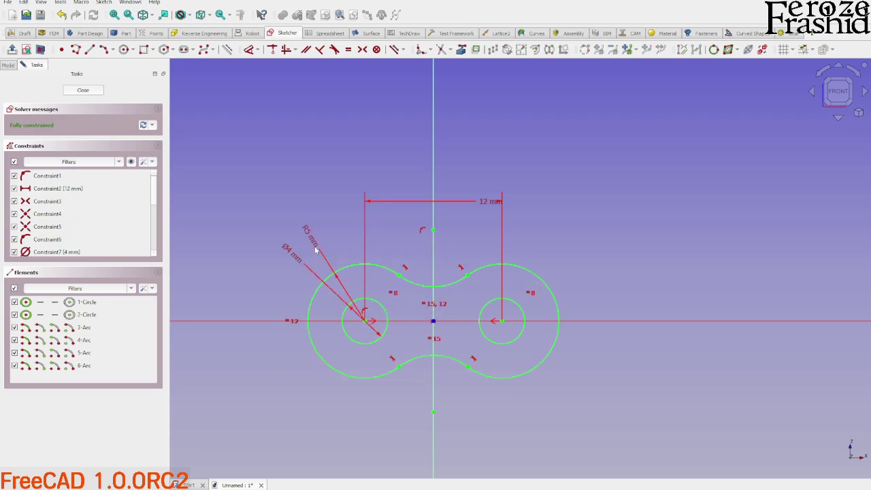
left_click_drag(293, 249, 287, 295)
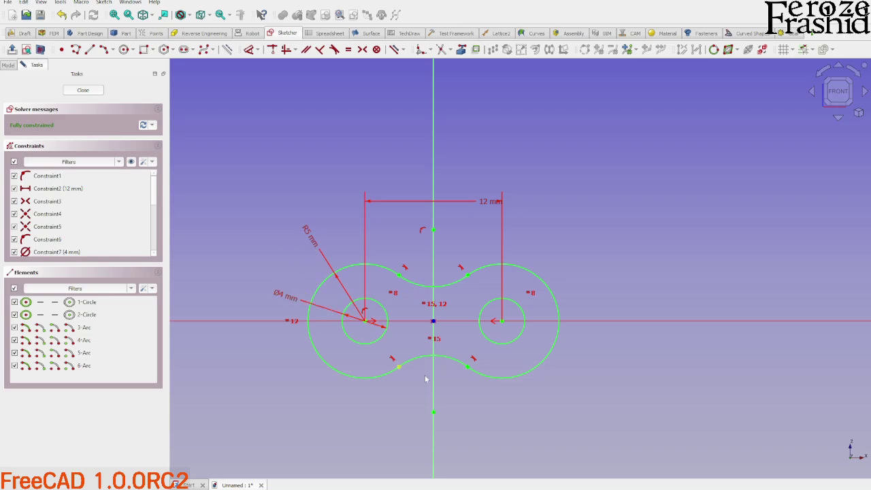
mouse_move(543, 390)
middle_mouse_down()
mouse_move(603, 398)
mouse_move(407, 328)
middle_mouse_up()
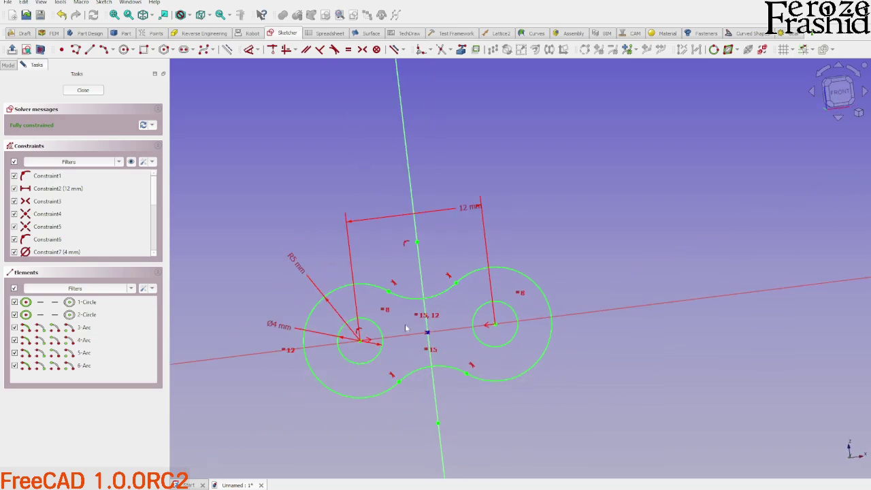
left_click(83, 91)
Step: Rename the sketch as sksSidePlate
left_click(31, 90)
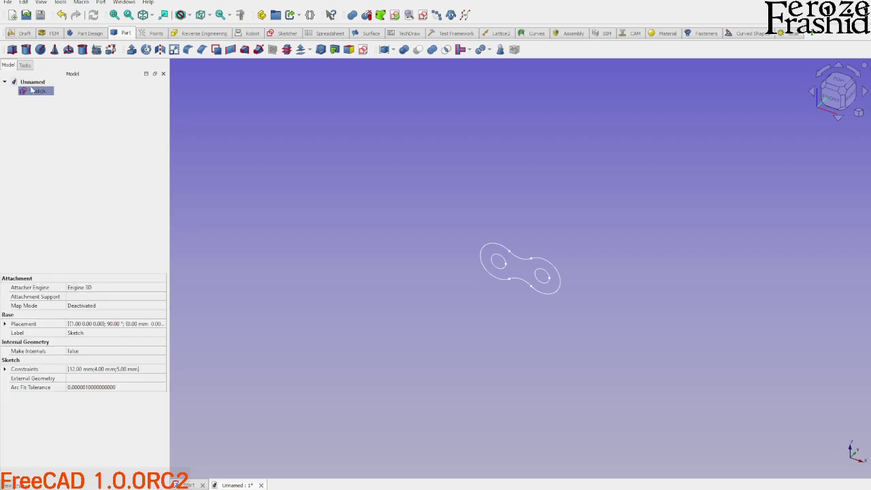
key("F2")
type("s")
type("ksSidePlate")
key("Return")
Step: Extrude sksSidePlate 2 mm along its normal as a non-symmetric solid
left_click(131, 49)
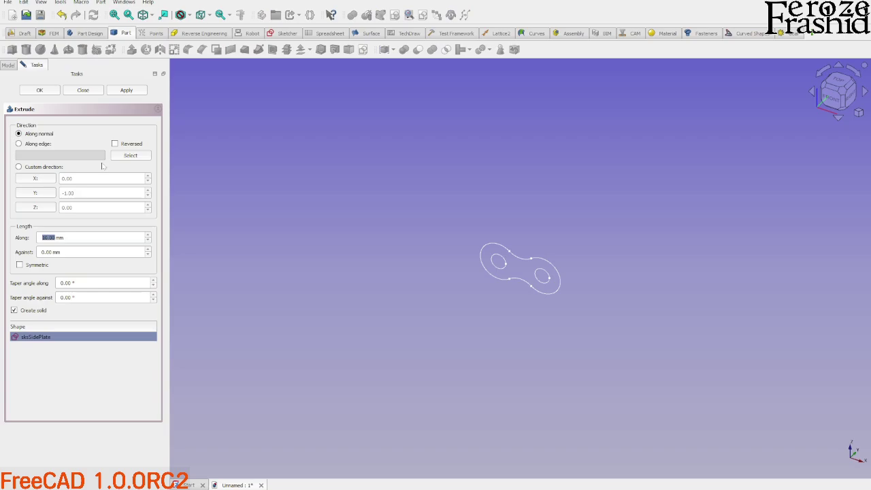
type("2")
left_click(19, 265)
left_click(47, 267)
left_click(130, 93)
middle_click_drag(427, 196, 546, 232)
scroll(522, 226, "up", 4)
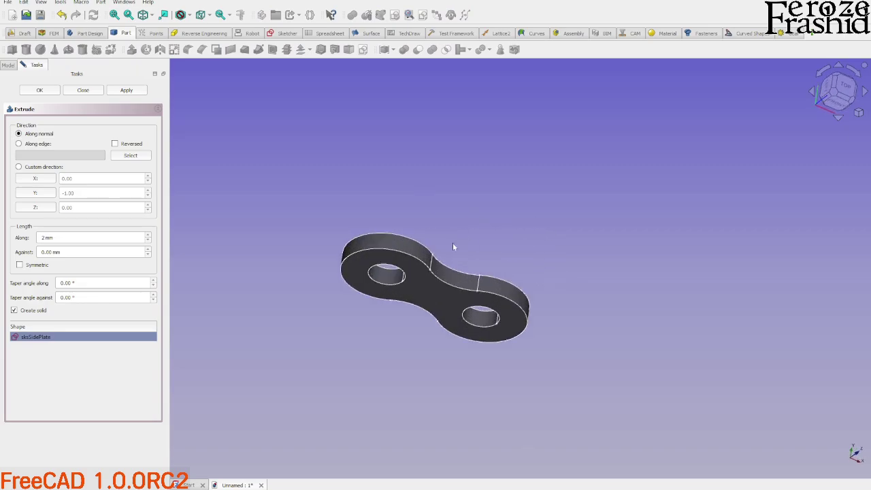
middle_click_drag(453, 243, 431, 194)
middle_click_drag(616, 385, 457, 230)
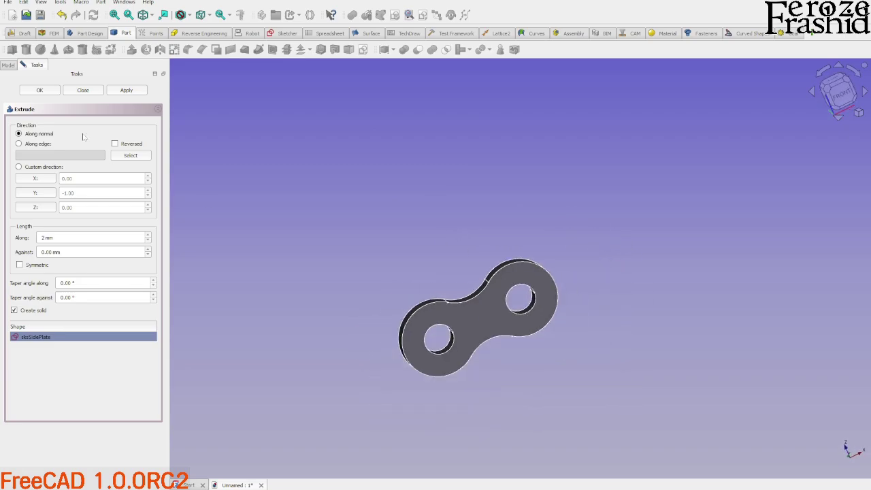
left_click(85, 91)
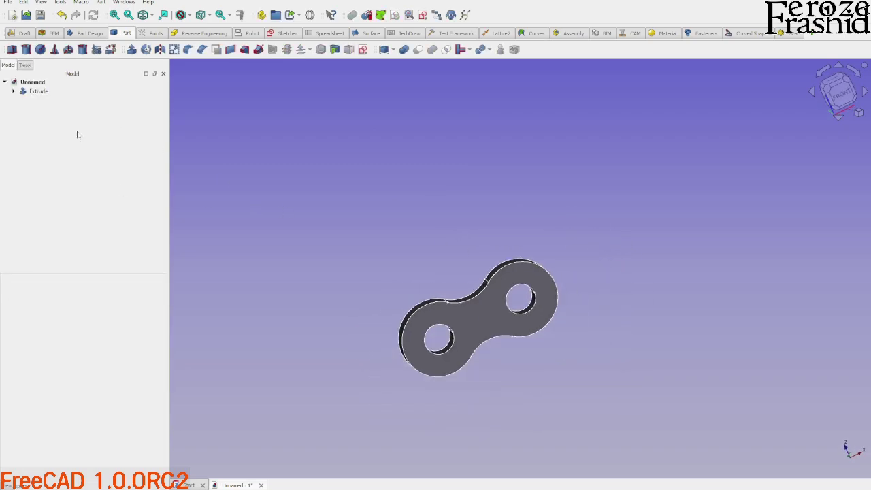
Step: Name the hole spacing constraint of sksSidePlate UnitLength and expand the sketch's constraints in its properties
left_click(20, 91)
left_click(13, 91)
left_click(53, 100)
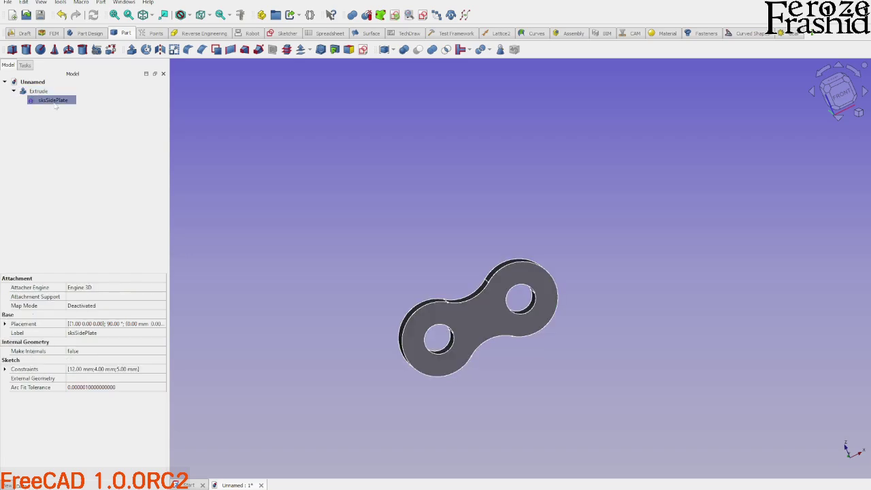
double_click(54, 101)
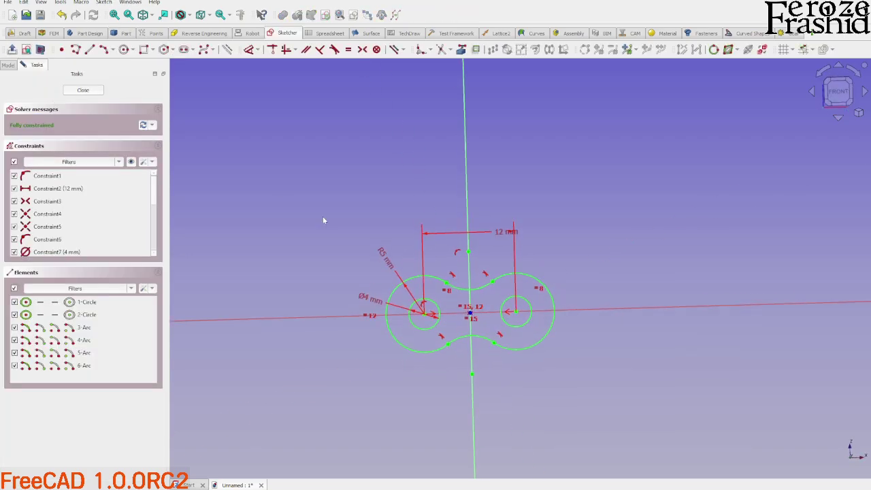
double_click(451, 227)
key("Tab")
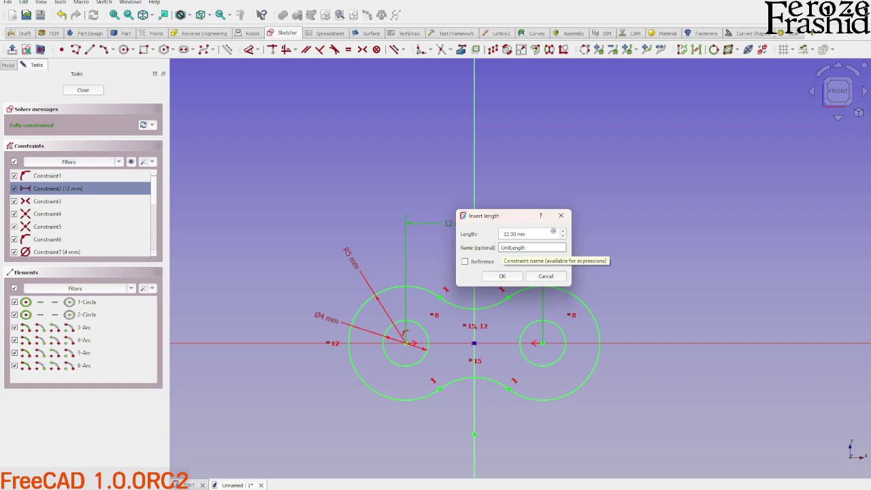
left_click(507, 276)
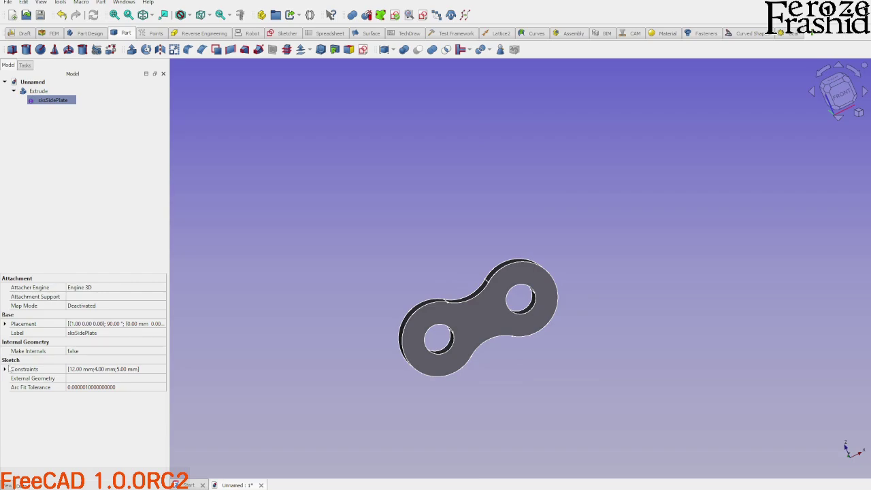
left_click(4, 369)
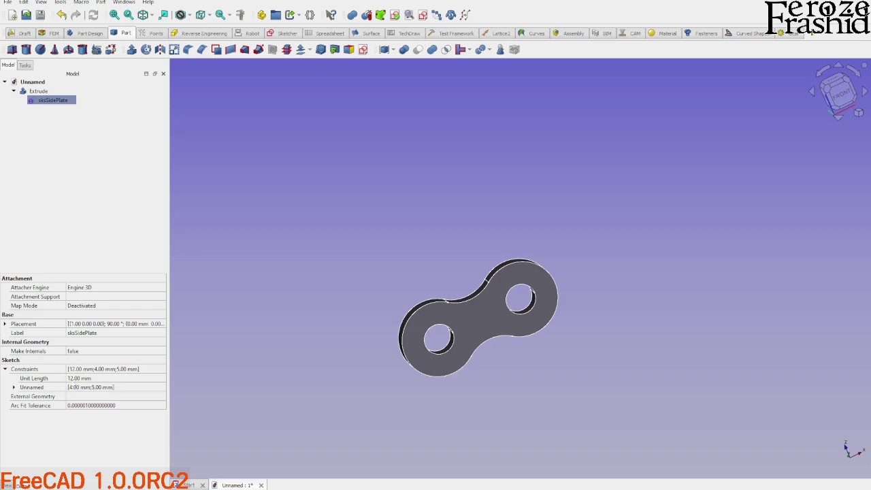
left_click(14, 387)
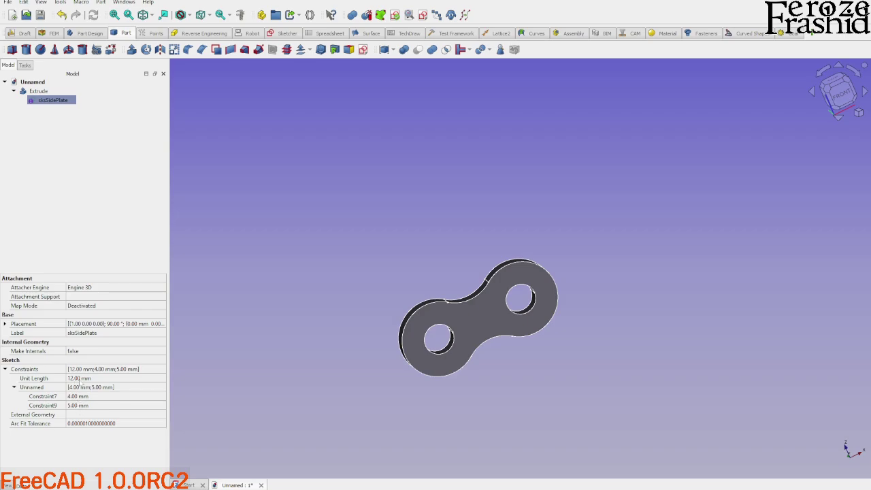
Step: Reopen sksSidePlate and name the left outer arc's radius constraint OuterRad
double_click(61, 101)
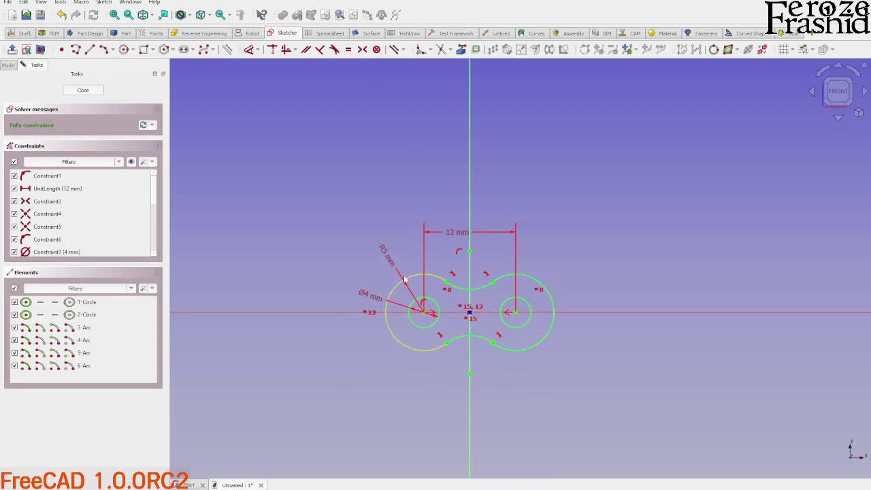
double_click(392, 263)
left_click(463, 285)
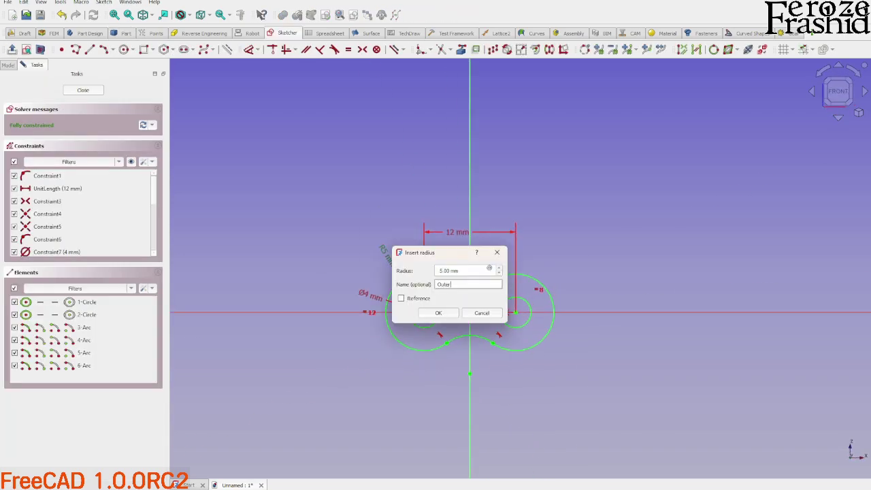
type("OuterRad")
key("Return")
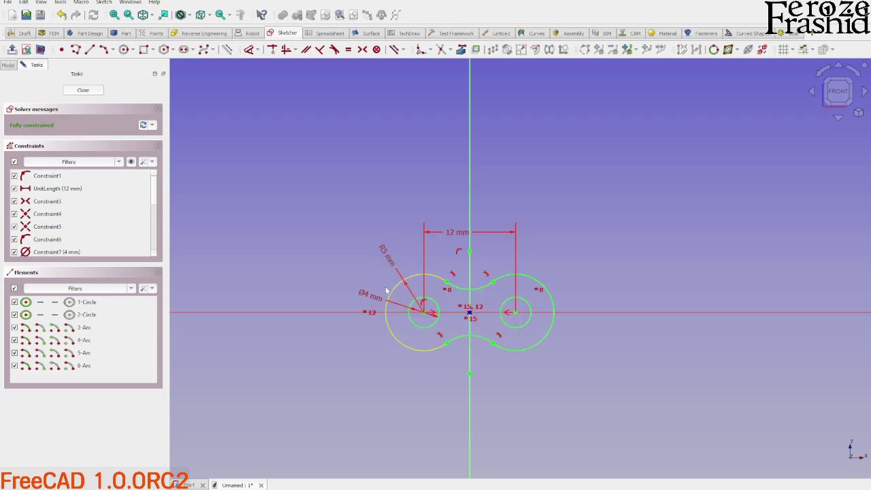
Step: Name the left hole's diameter constraint DowelDia
double_click(374, 297)
left_click(438, 317)
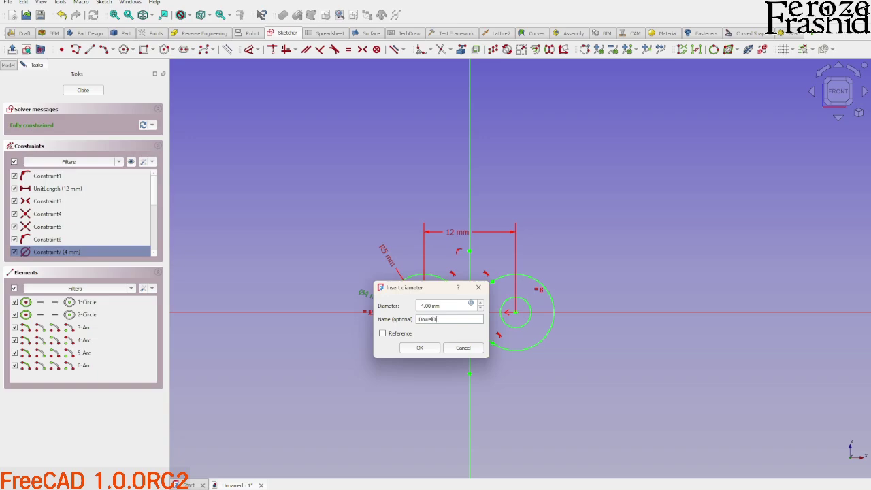
type("DowelDia")
key("Return")
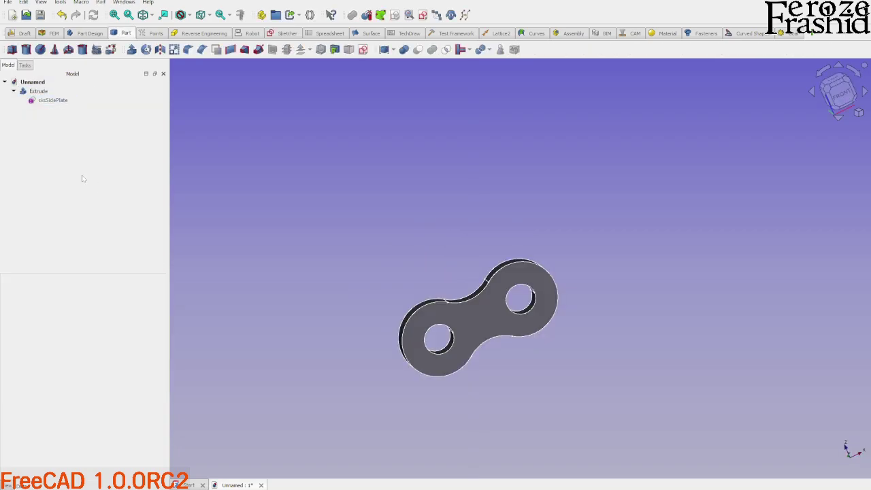
Step: Try a Dowel Dia of 3 mm in the properties of sksSidePlate and restore it to 4 mm
left_click(54, 100)
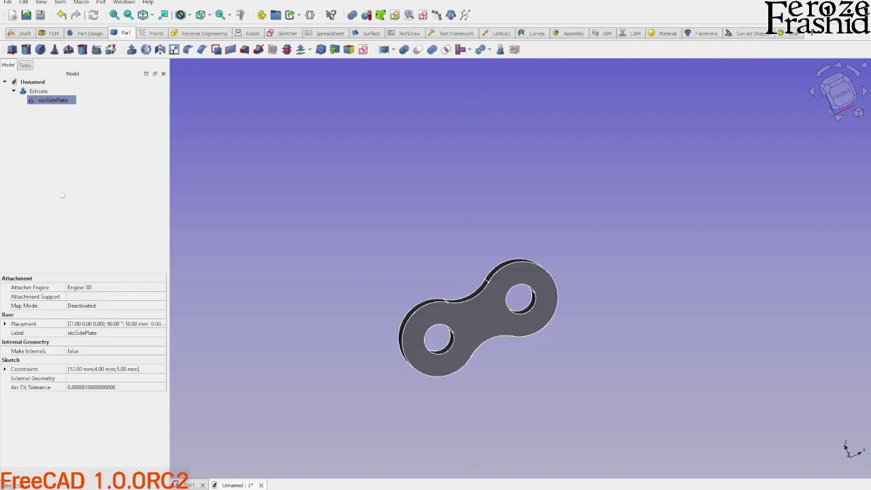
left_click(6, 369)
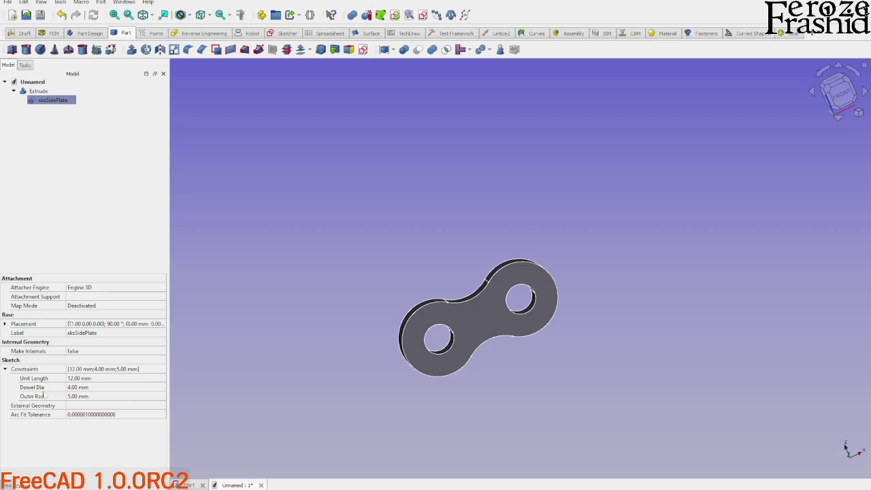
left_click(83, 388)
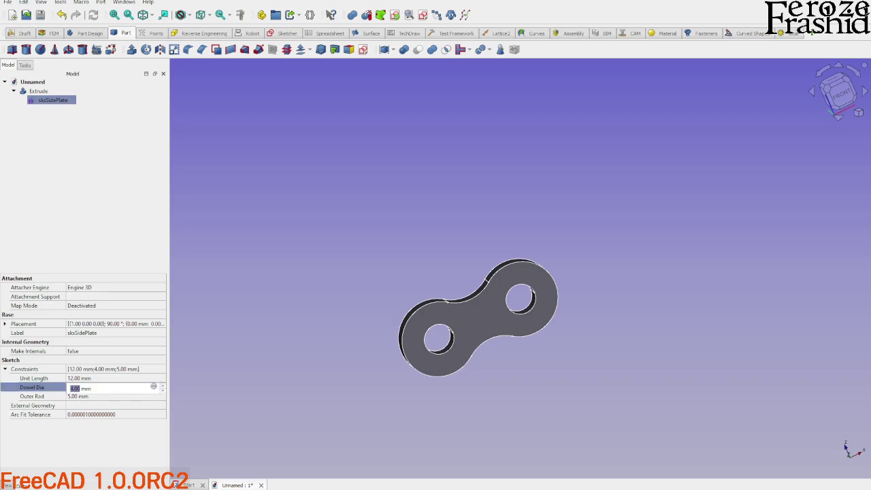
key("Down")
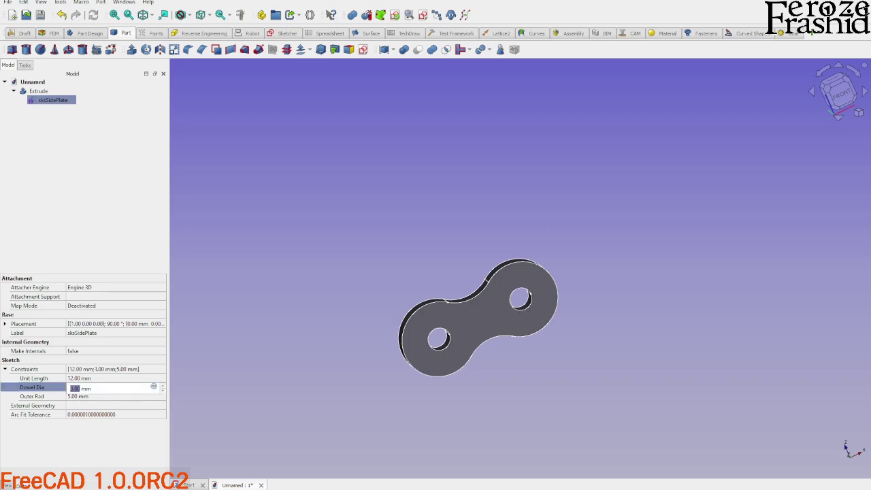
type("4")
key("Return")
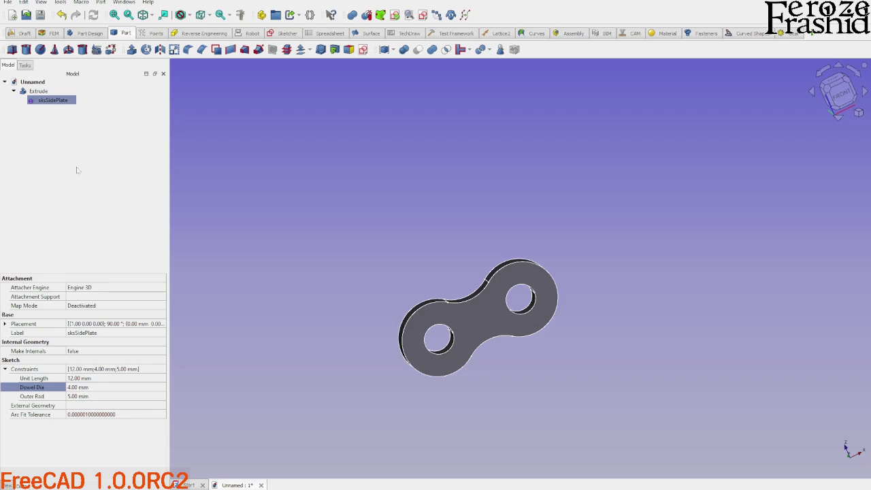
left_click(76, 171)
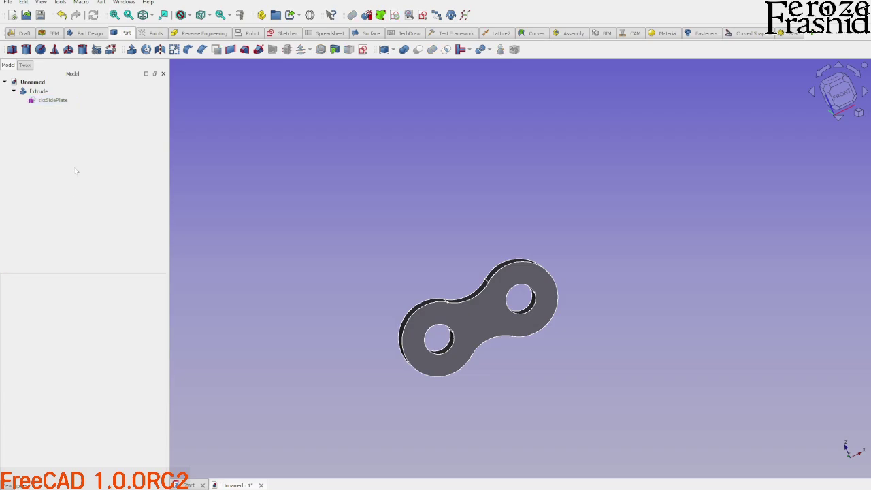
Step: Rename the extruded link body as SidePlate
left_click(43, 92)
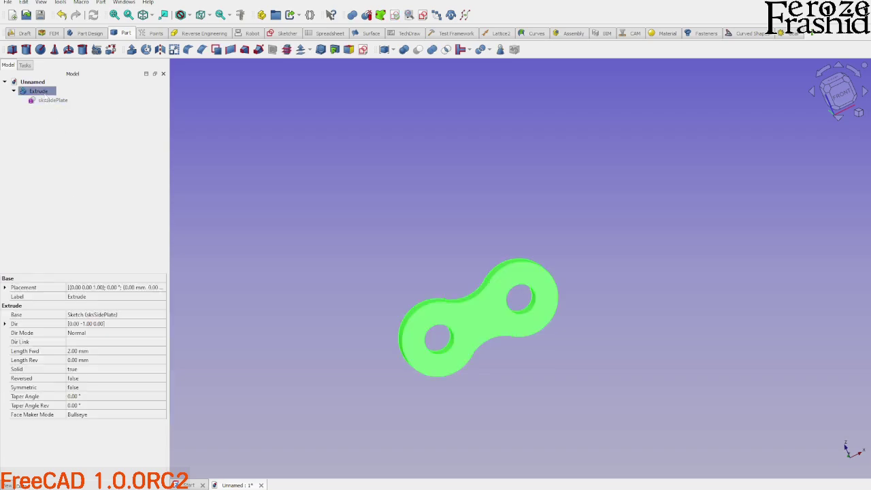
key("F2")
type("SidePlate")
key("Return")
left_click(69, 175)
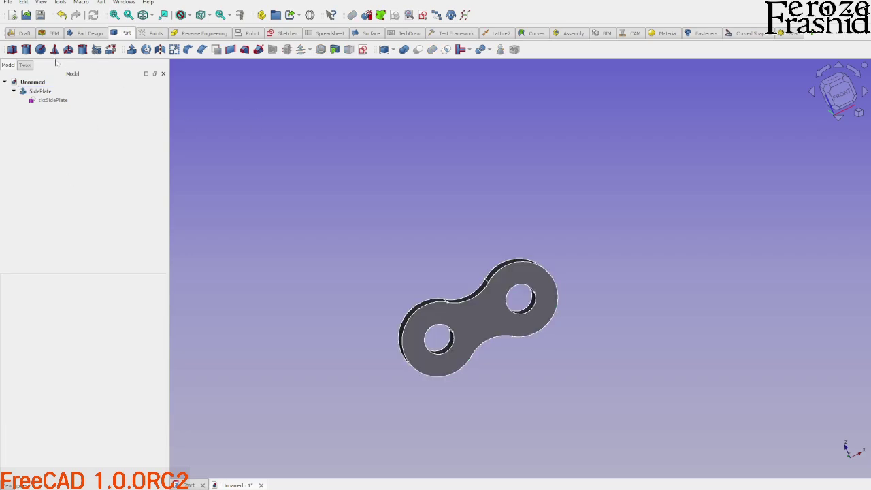
Step: Add a cylinder primitive at the origin for the dowel
left_click(25, 49)
left_click(474, 196)
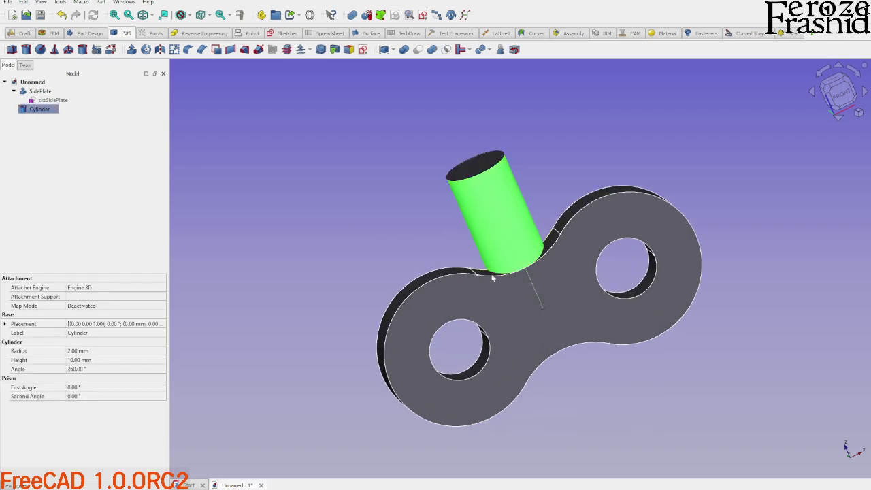
middle_click_drag(473, 196, 573, 268)
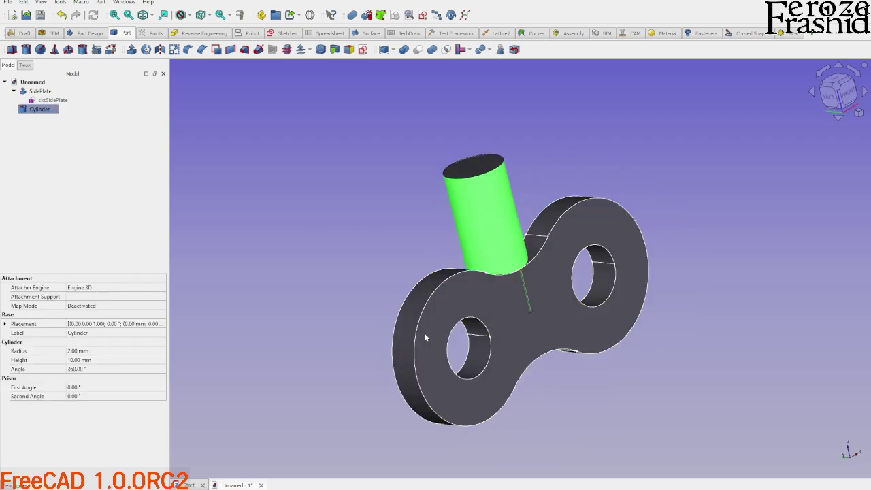
Step: Drive the cylinder's radius with an expression that takes half of the DowelDia constraint in sksSidePlate
left_click(59, 351)
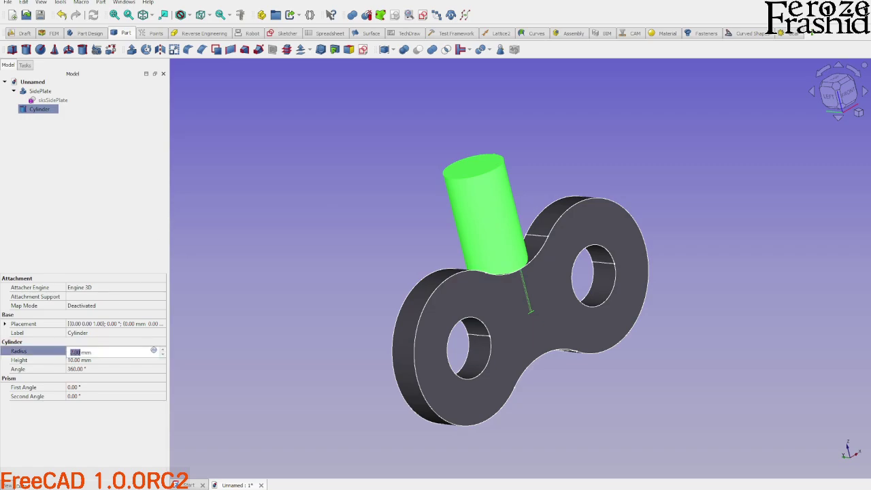
left_click(53, 100)
left_click(6, 369)
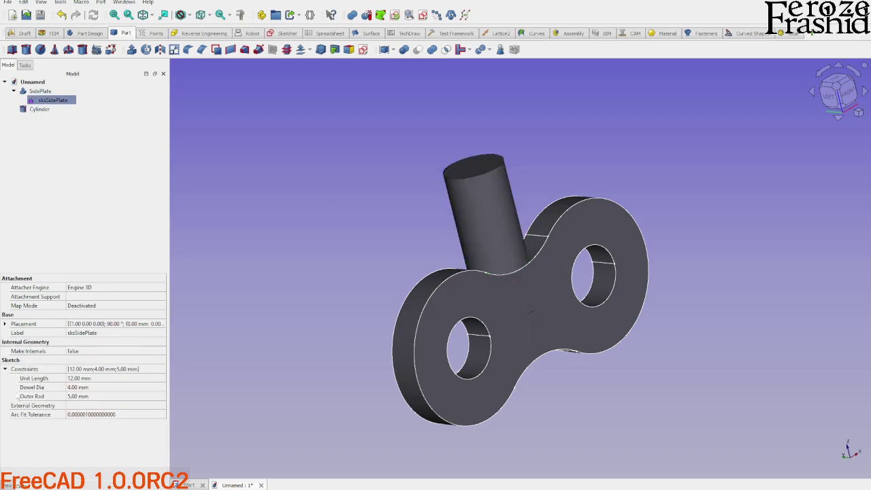
left_click(42, 110)
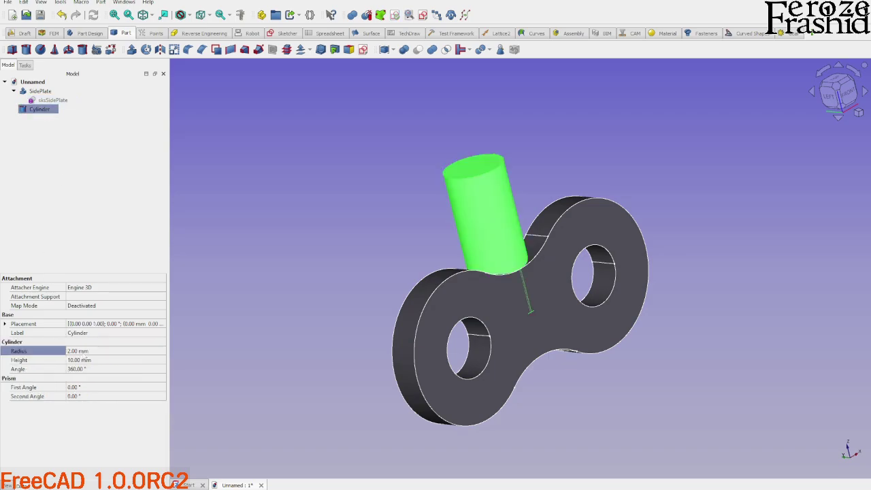
left_click(85, 352)
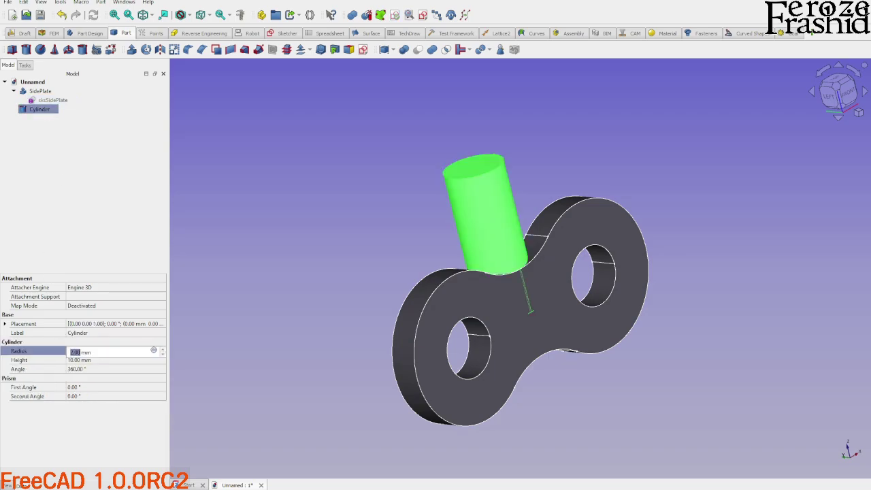
left_click(154, 351)
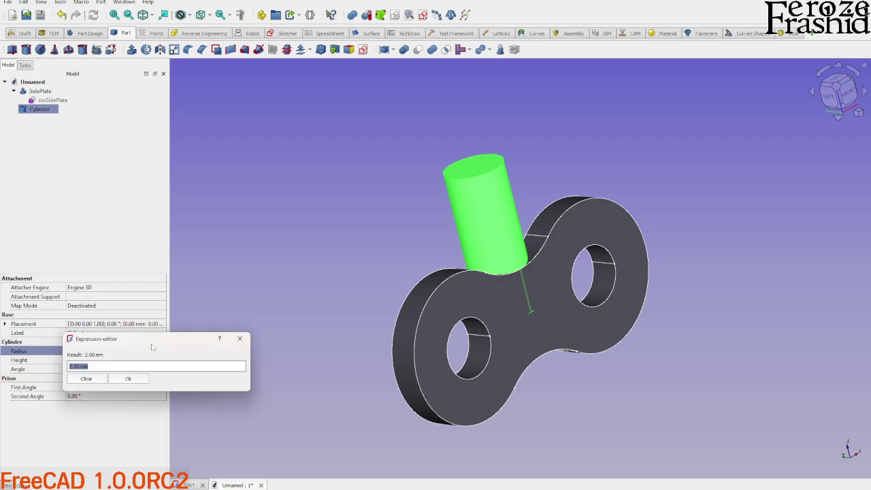
left_click_drag(113, 339, 243, 229)
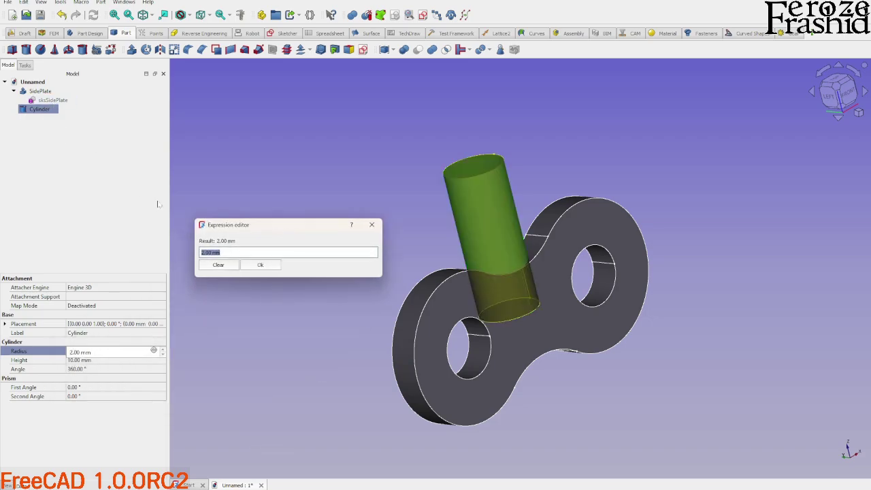
type("sks")
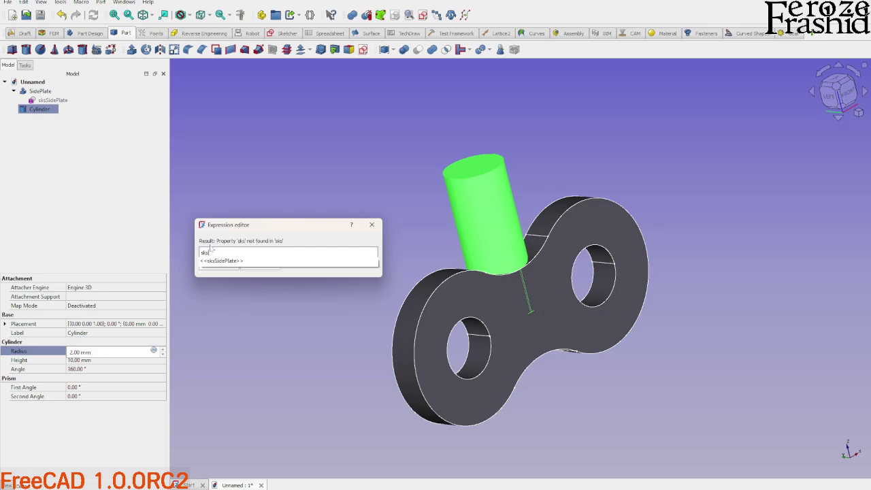
key("Down")
type("con")
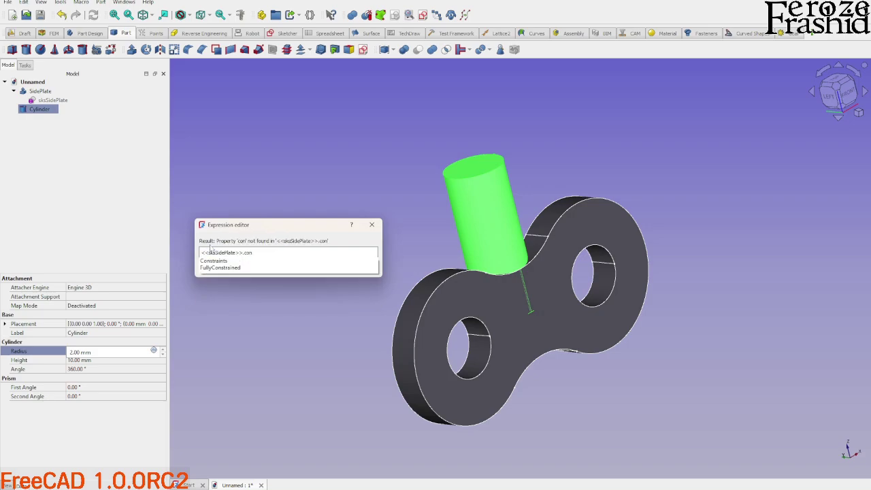
key("Down")
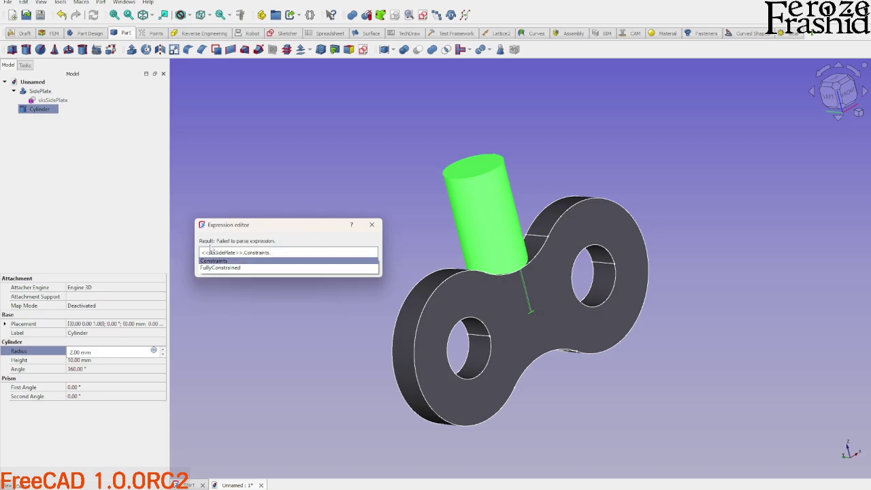
type("Do")
key("Down")
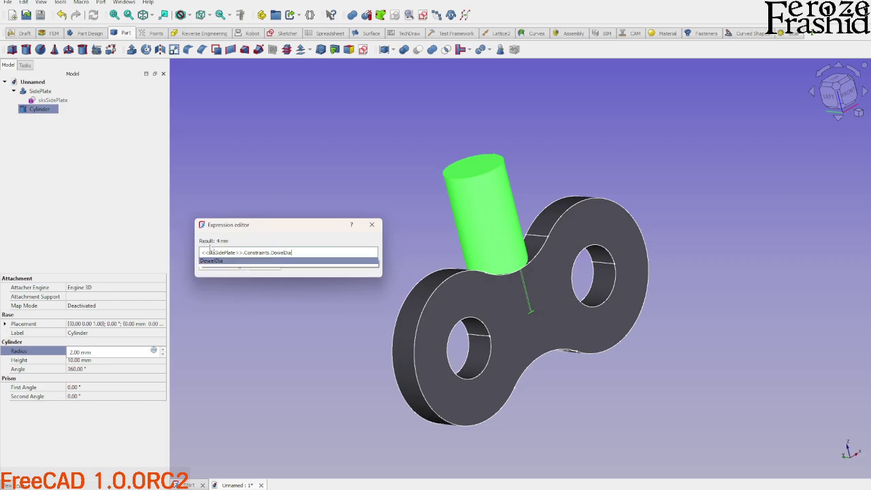
key("Return")
key("Return")
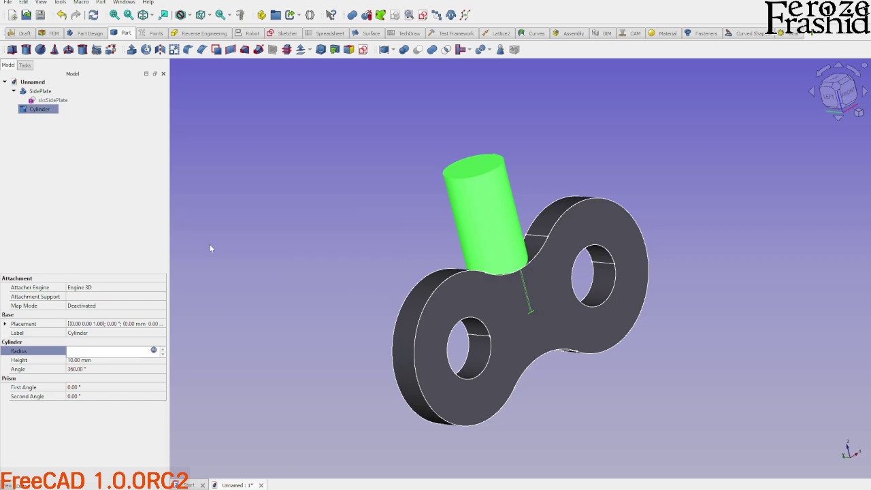
Step: Try a Dowel Dia of 3.5 mm in the constraints of sksSidePlate and restore it to 4 mm
left_click(53, 100)
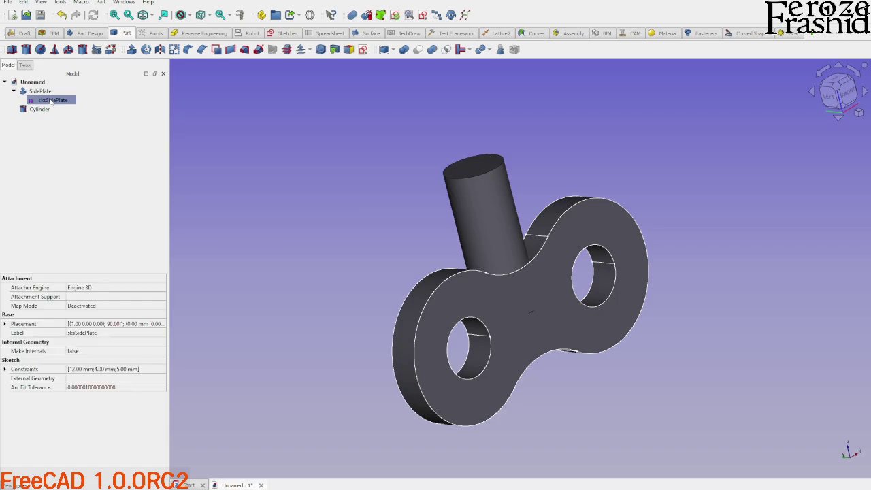
left_click(6, 369)
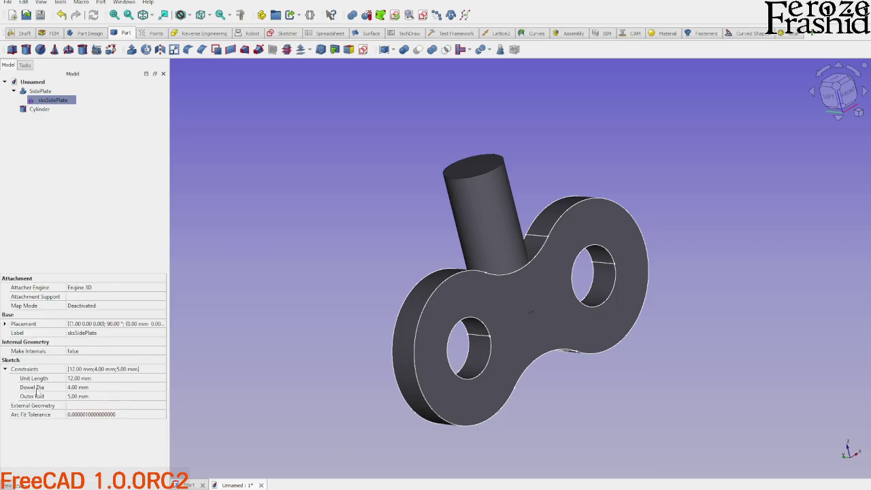
left_click(76, 388)
type("3.5")
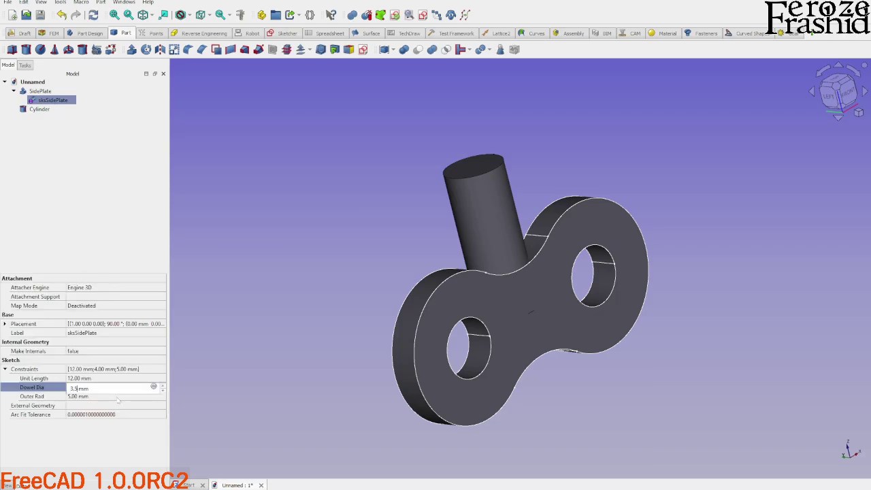
key("Return")
left_click(477, 236)
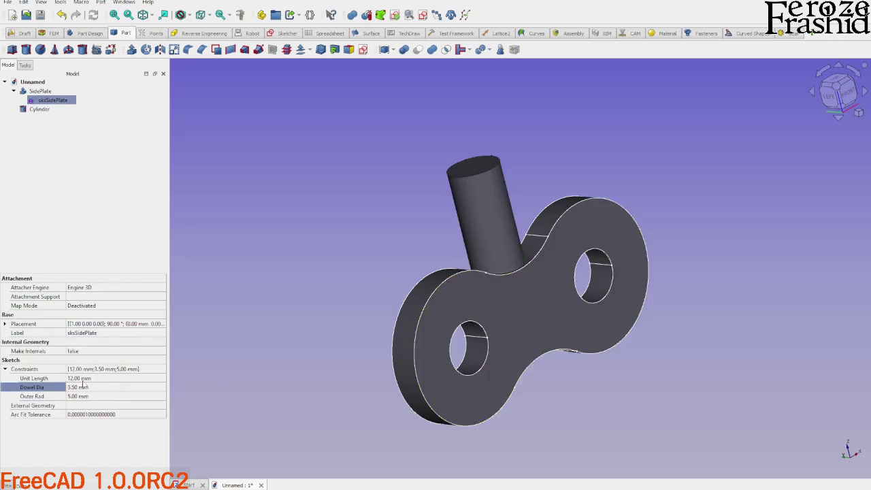
left_click(85, 388)
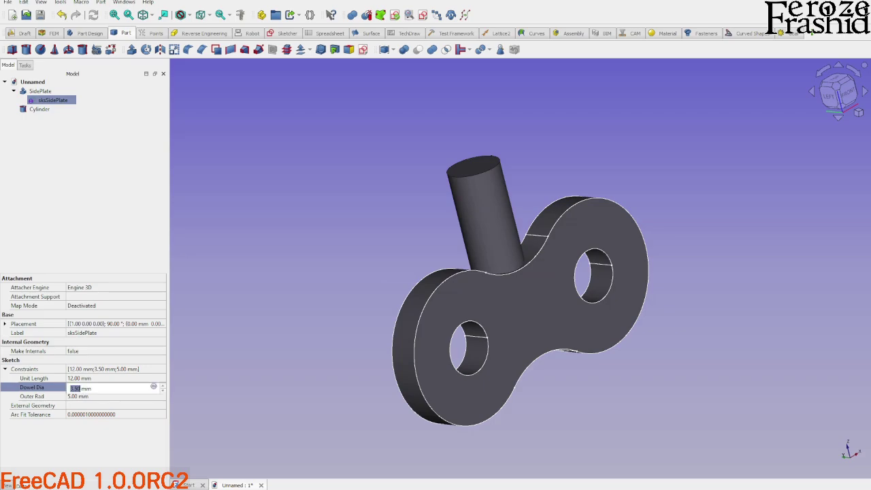
type("4")
key("Return")
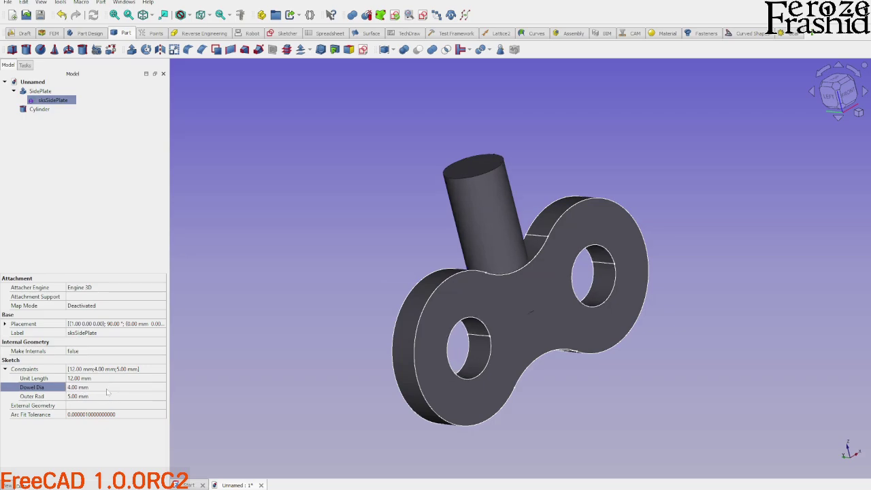
left_click(491, 228)
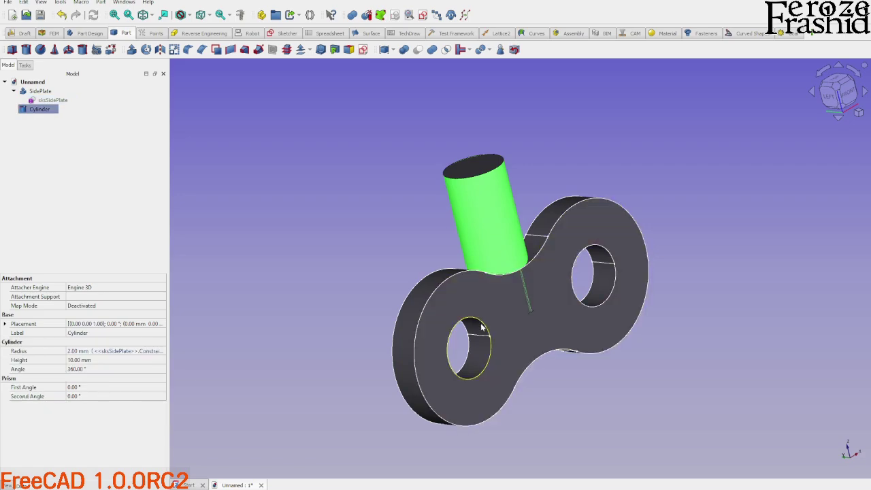
middle_click_drag(482, 328, 631, 310)
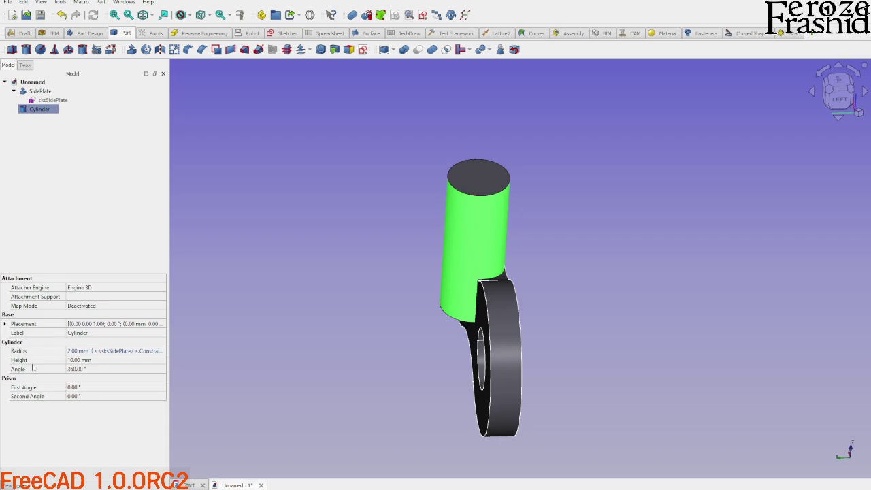
left_click(71, 361)
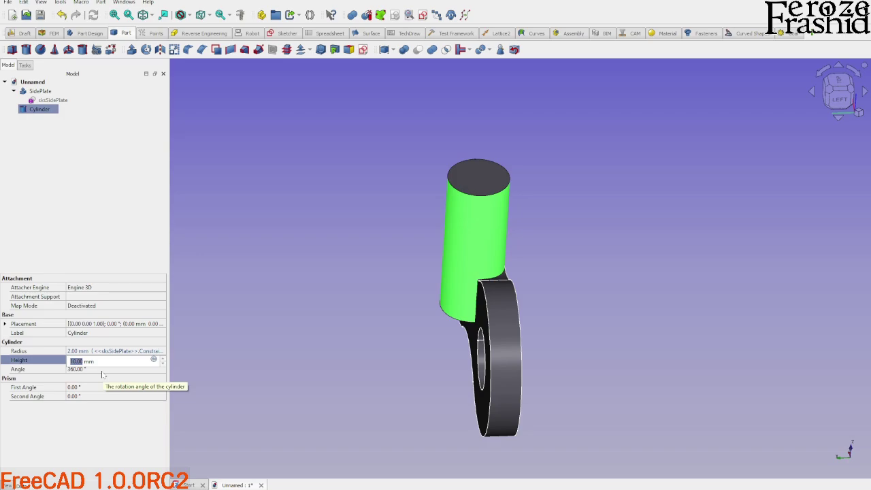
left_click(111, 238)
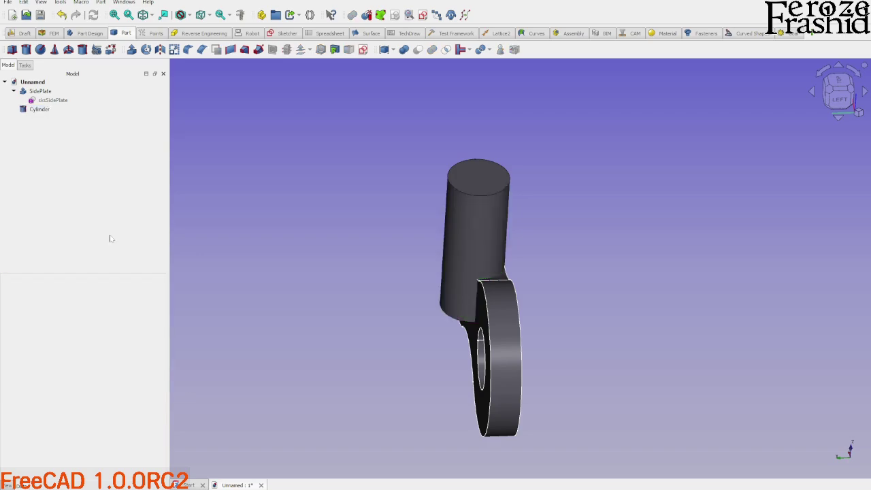
Step: Rename the cylinder as Dowel
left_click(453, 234)
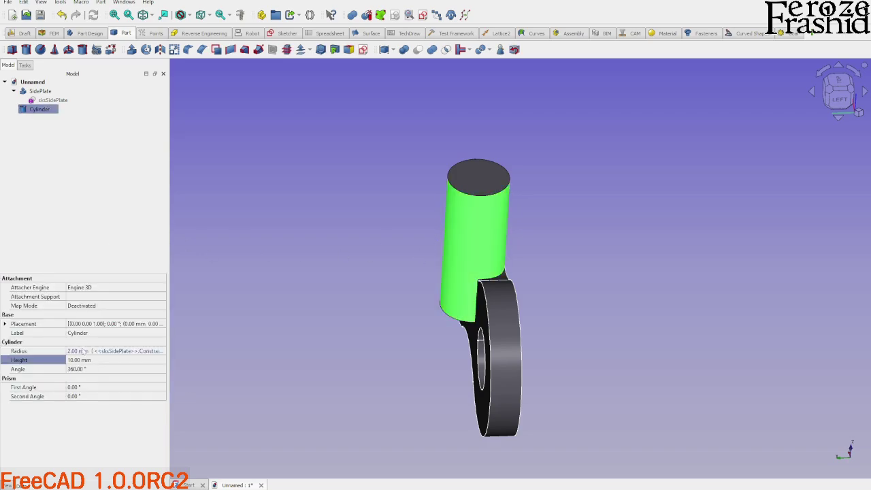
left_click(42, 109)
type("Dowel")
key("Return")
left_click(65, 186)
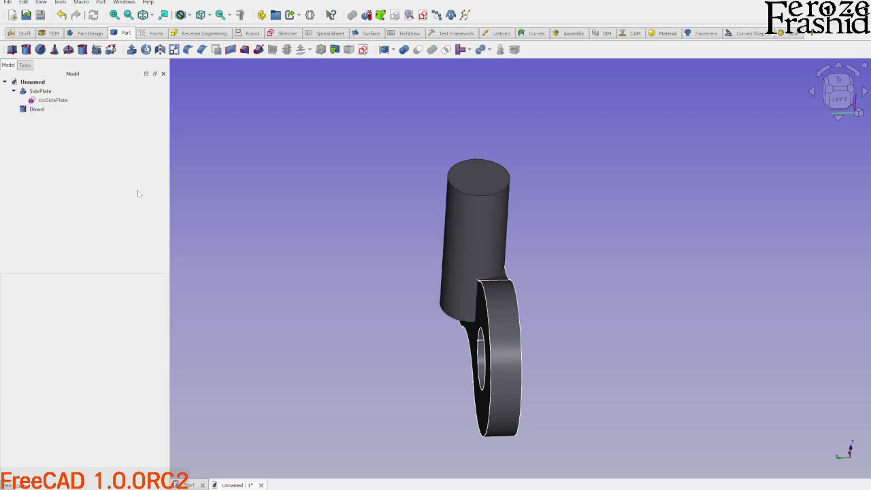
Step: Start a tube primitive and set its inner radius to the expression <<sksSidePlate>>.Constraints.DowelDia/2
middle_click_drag(478, 249, 383, 228)
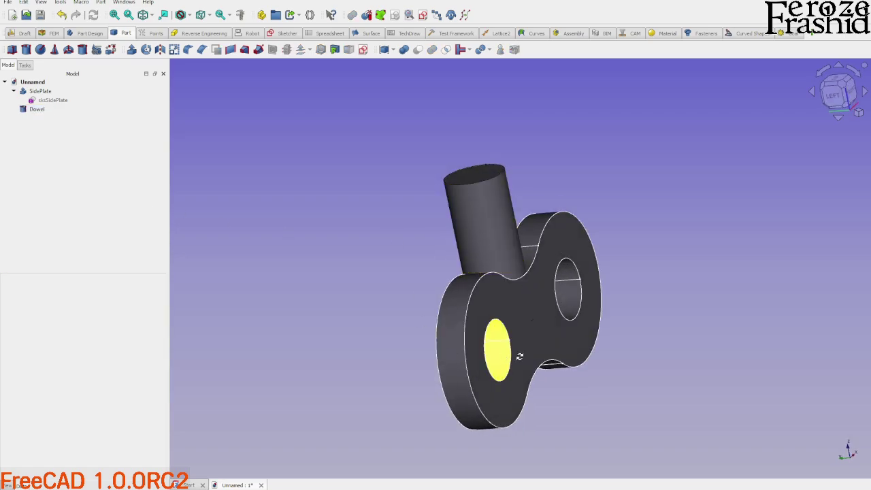
middle_click_drag(497, 350, 400, 359)
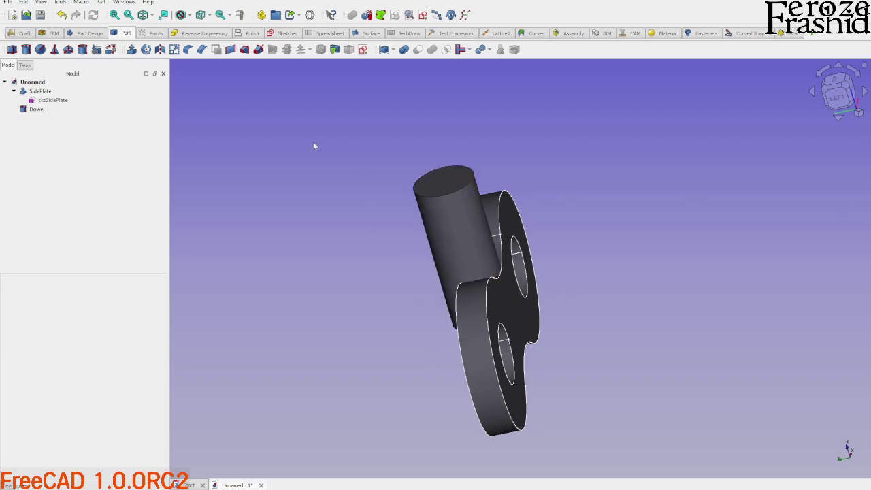
left_click(82, 49)
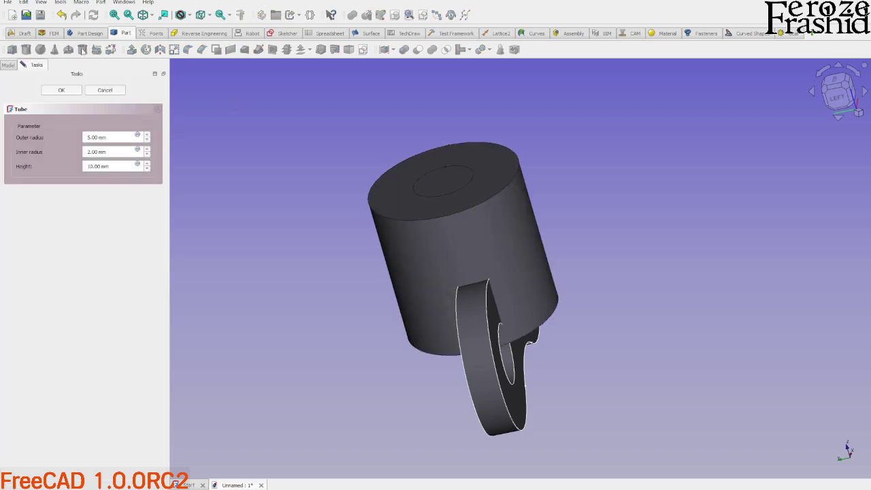
double_click(90, 138)
left_click(91, 151)
left_click(138, 150)
type("sks")
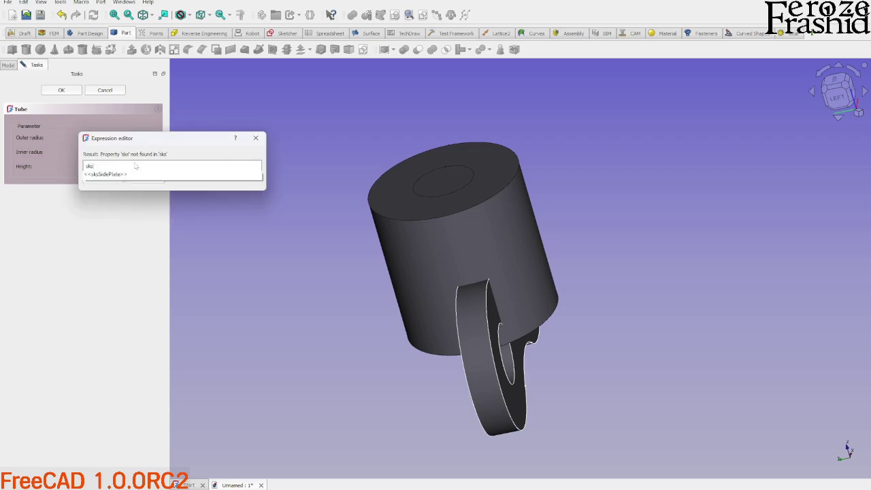
key("Down")
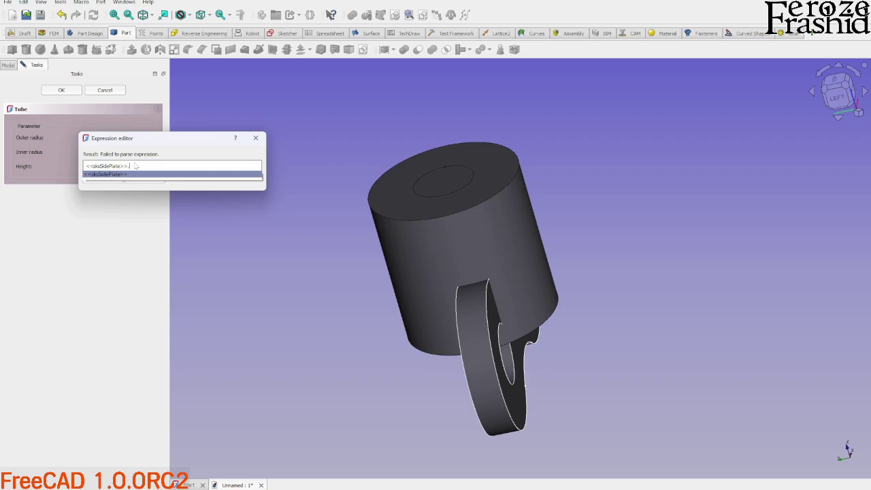
type("Con")
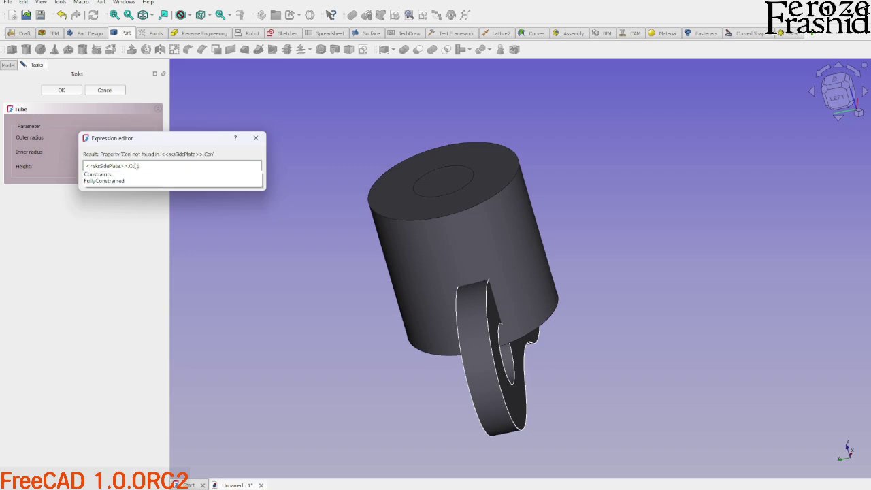
key("Down")
type("Do")
key("Down")
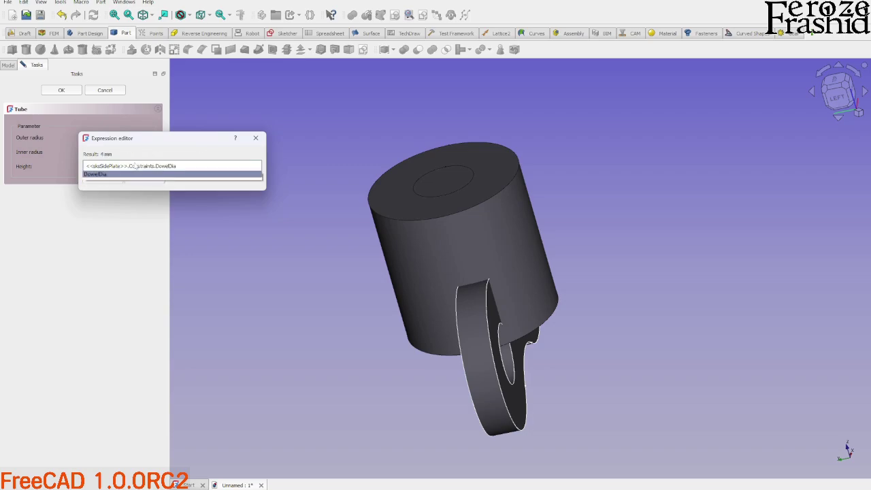
type("/2")
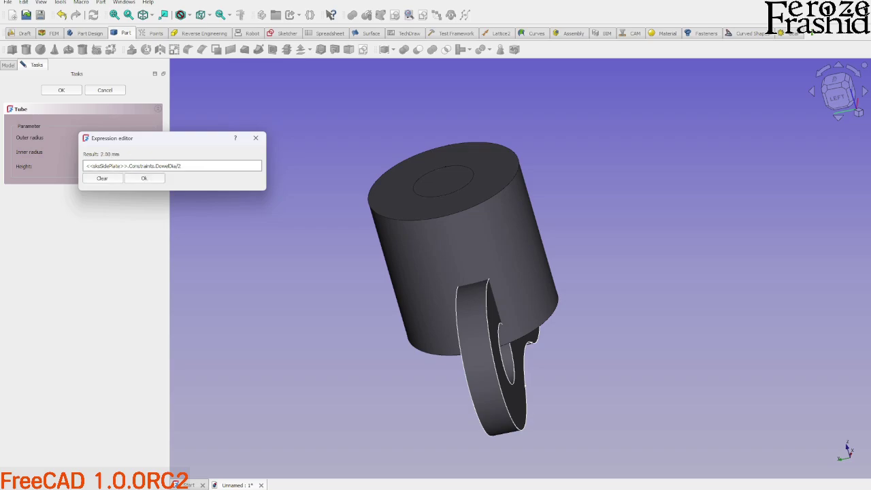
left_click(139, 178)
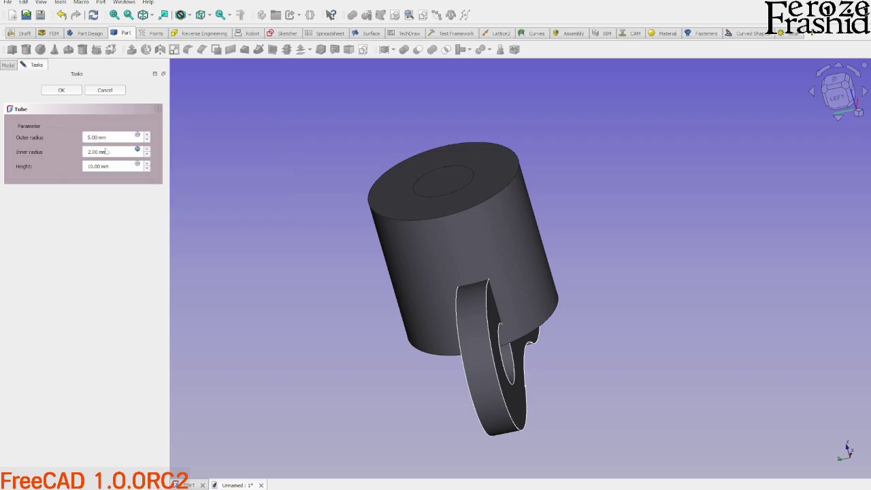
Step: Set the tube's outer radius to 3 mm and open the expression of its inner radius
left_click_drag(91, 138, 87, 139)
type("3.")
key("Right")
key("Delete")
left_click(137, 136)
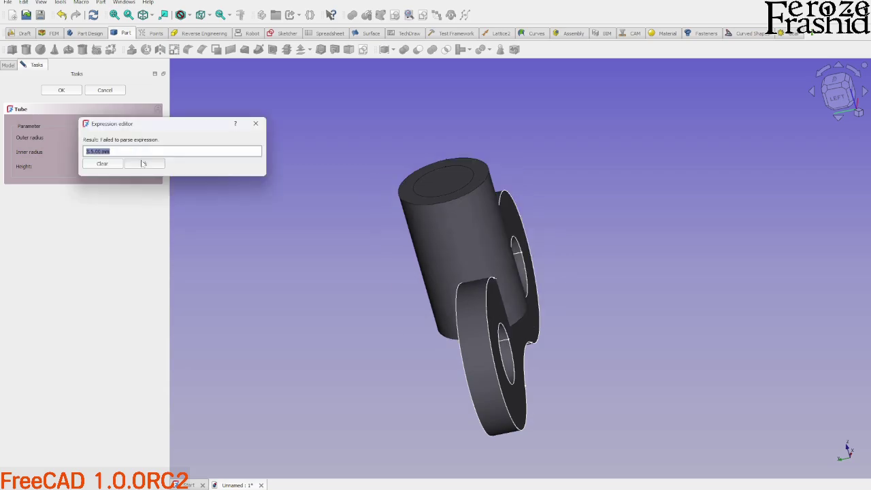
left_click(255, 124)
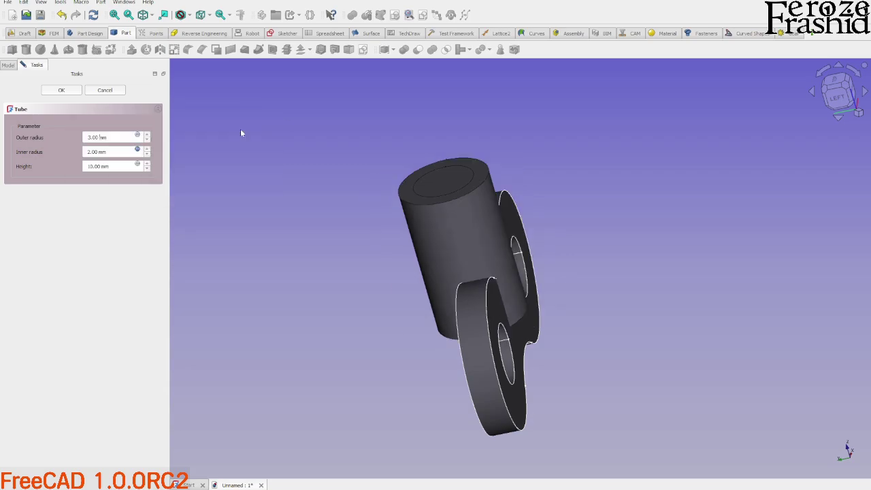
left_click(137, 149)
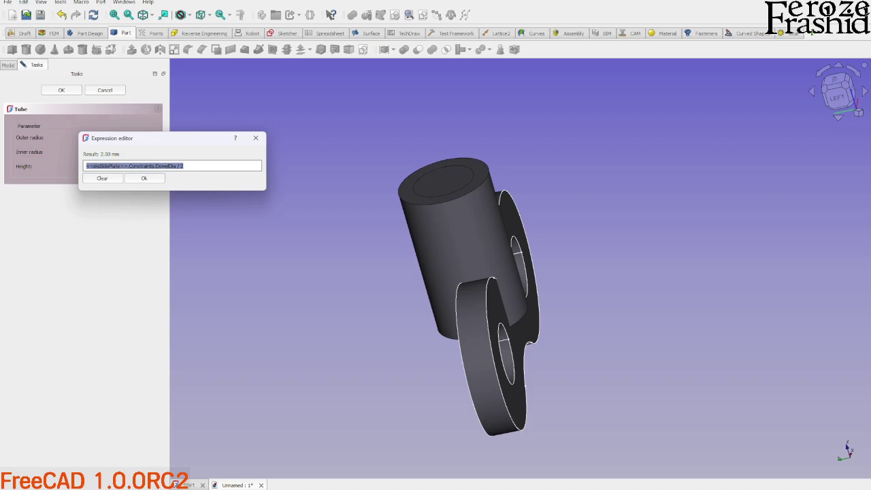
Step: Set the tube's outer radius to the expression <<sksSidePlate>>.Constraints.DowelDia / 2 + 1.5mm
left_click(255, 138)
left_click(138, 135)
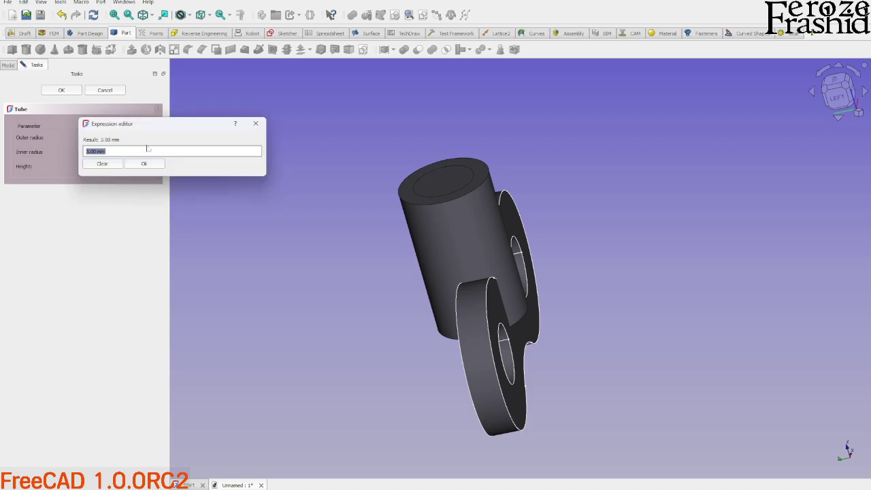
type("<<sksSidePlate>>.Constraints.DowelDia / 2")
type("+")
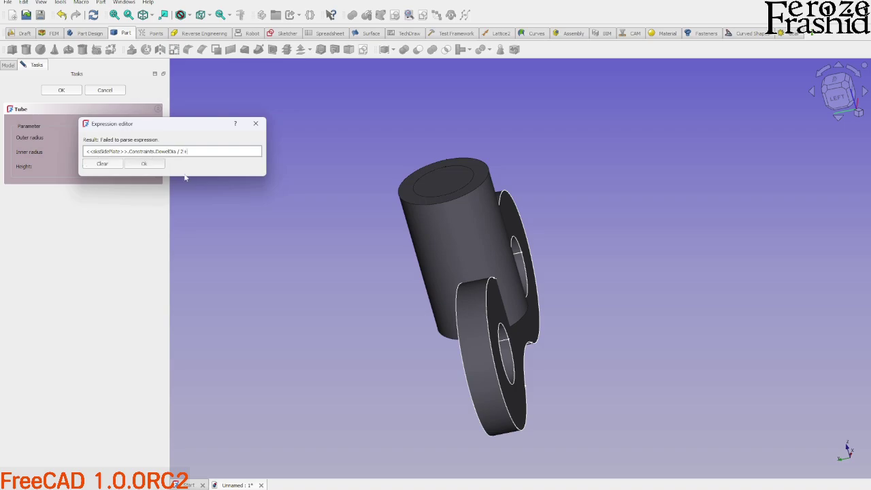
type("1.5")
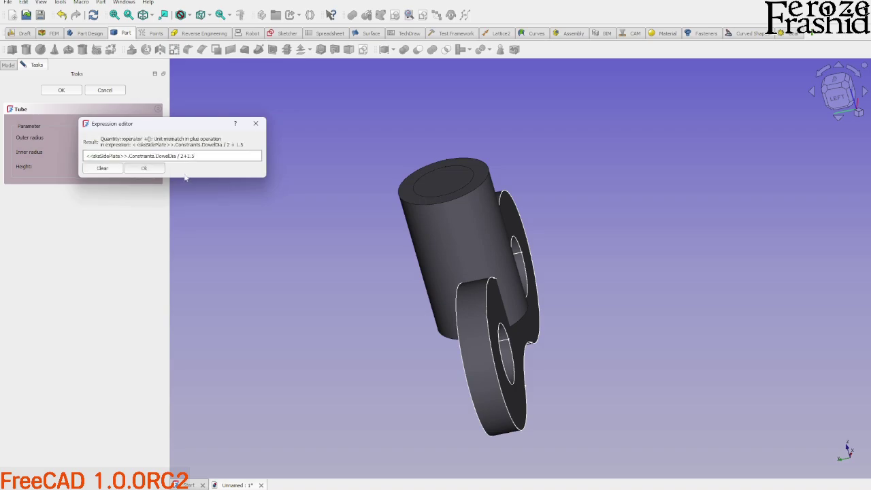
type("mm")
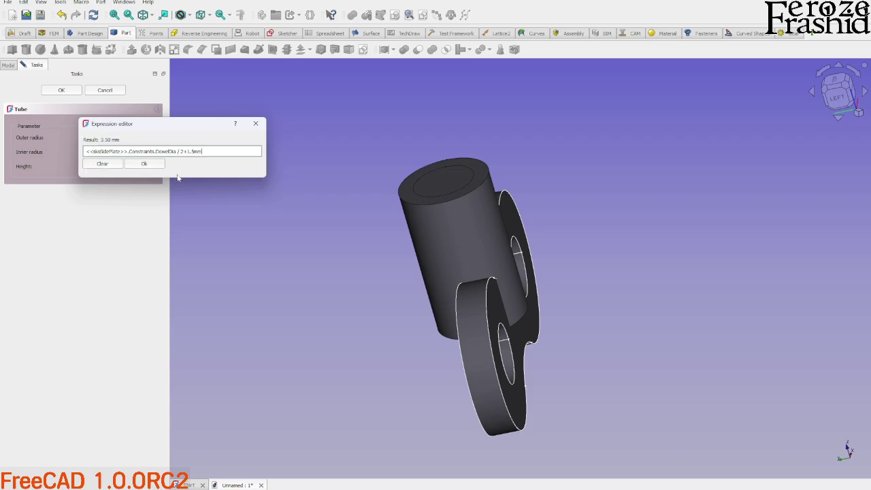
left_click(144, 168)
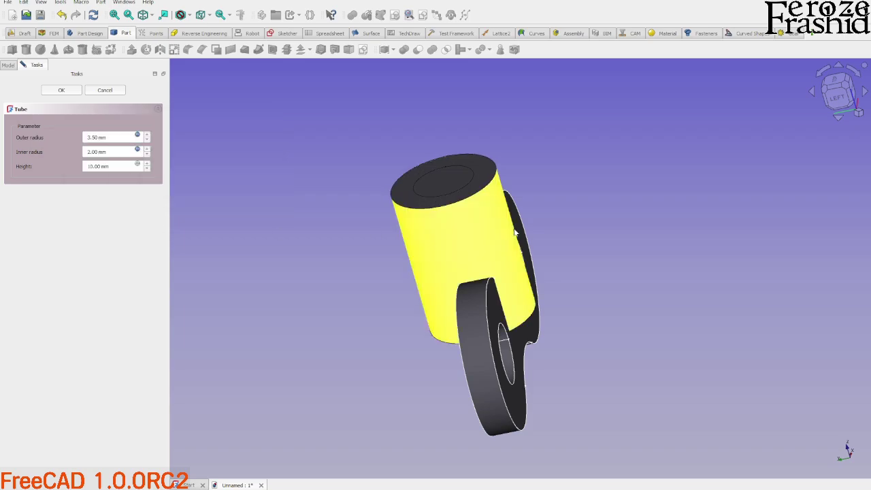
Step: Set the tube's height to 2 mm and finish creating it
middle_click_drag(512, 228, 418, 247)
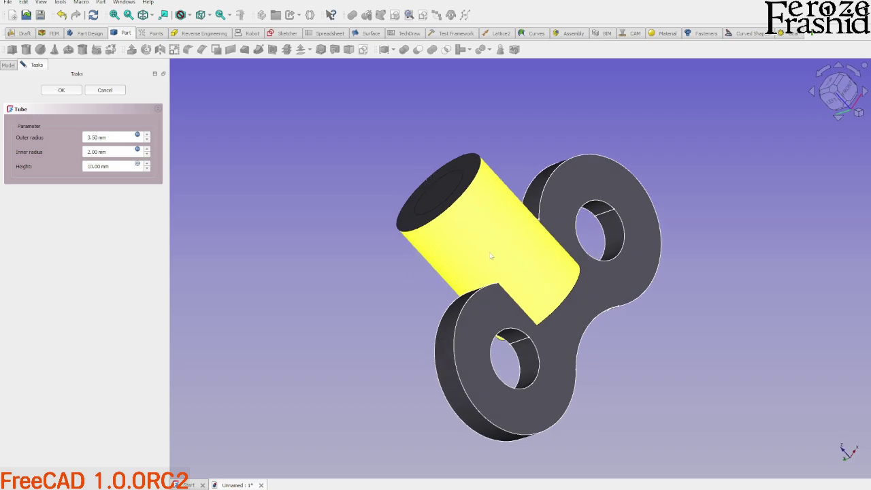
left_click(469, 253)
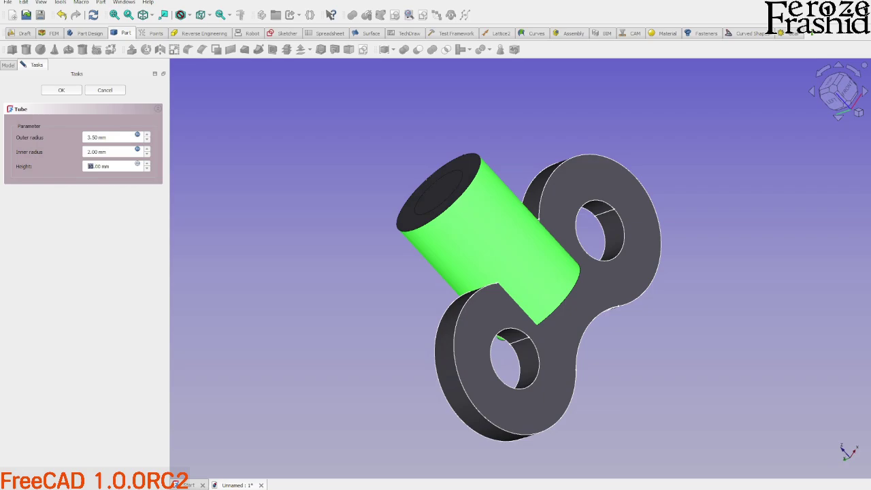
type("2")
key("Return")
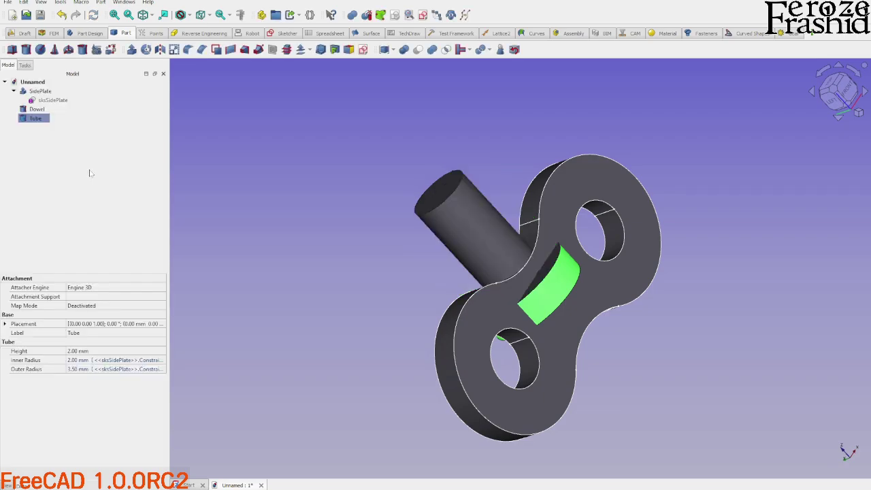
Step: Rename the tube as MidSpacer and collapse the SidePlate branch in the model tree
middle_click_drag(491, 177, 515, 190)
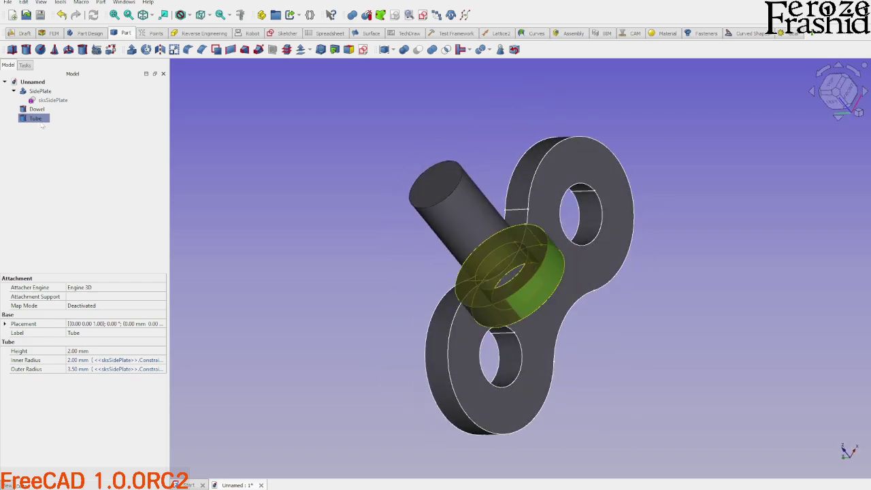
key("F2")
type("MidSpacer")
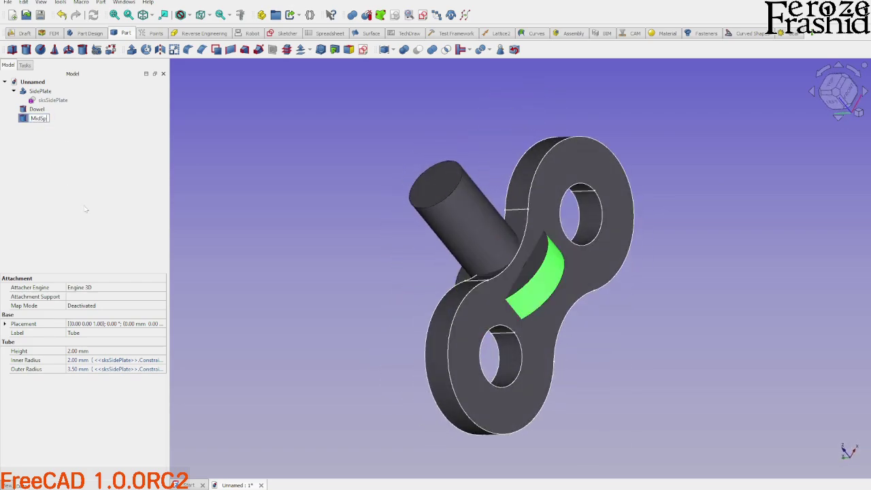
key("Return")
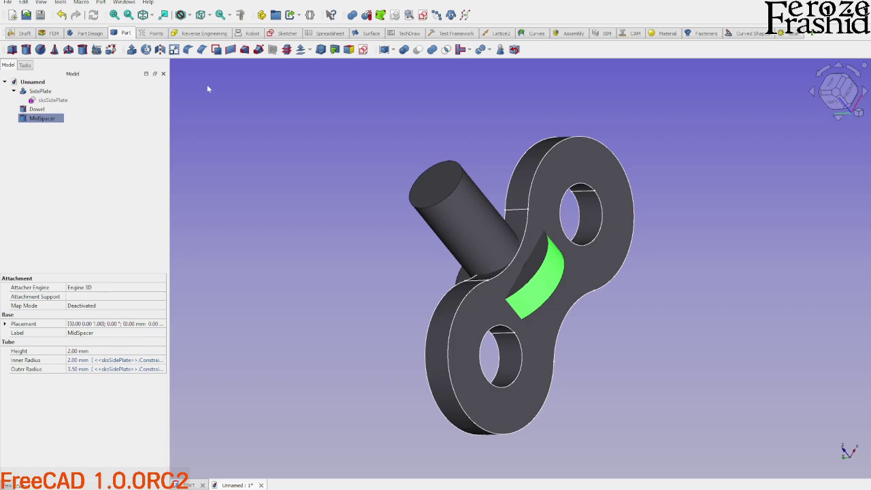
left_click(14, 90)
left_click(348, 216)
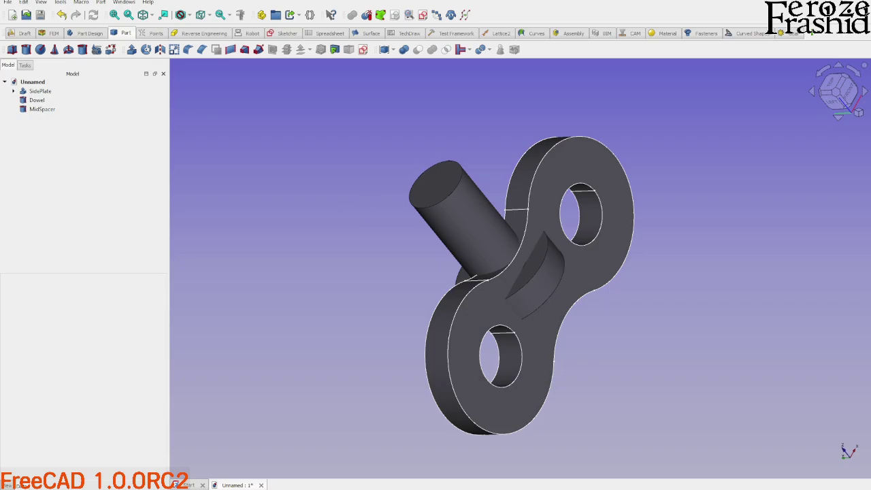
Step: Switch to the browser and examine the pitch and width dimensions on the bike chain reference image
left_click_drag(554, 489, 538, 2)
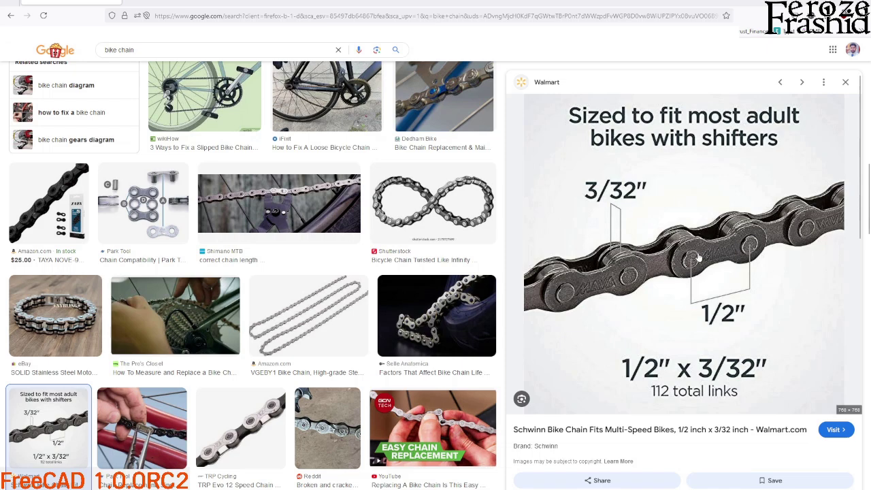
left_click_drag(599, 3, 870, 129)
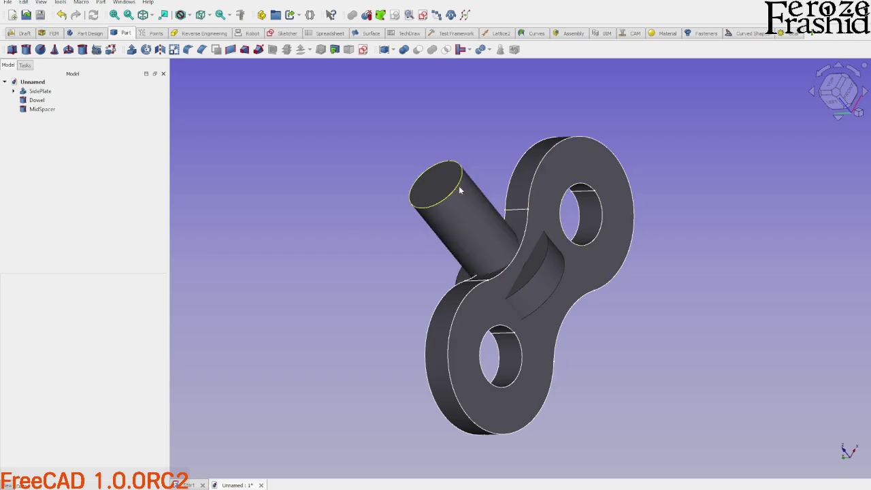
Step: Switch back to FreeCAD and save the document as MiddleUnit
left_click(40, 15)
Step: Switch to the Assembly workbench and hide the SidePlate, Dowel and MidSpacer source parts
left_click(570, 38)
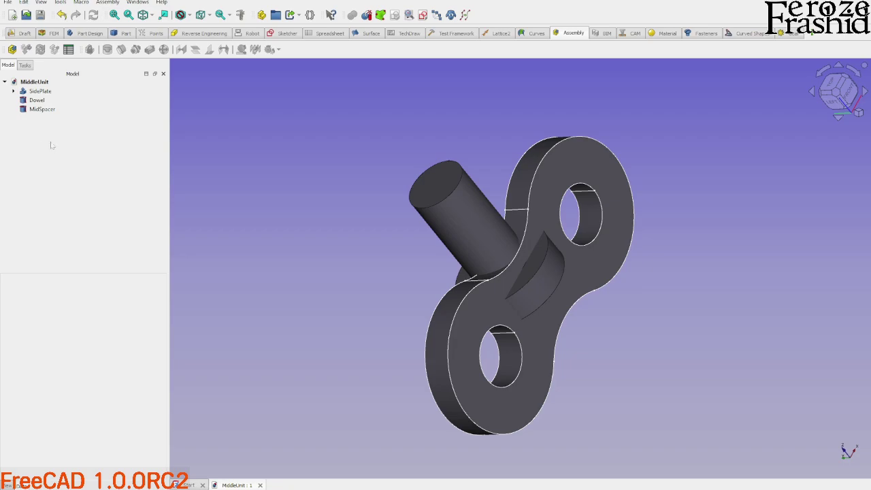
left_click_drag(36, 117, 36, 92)
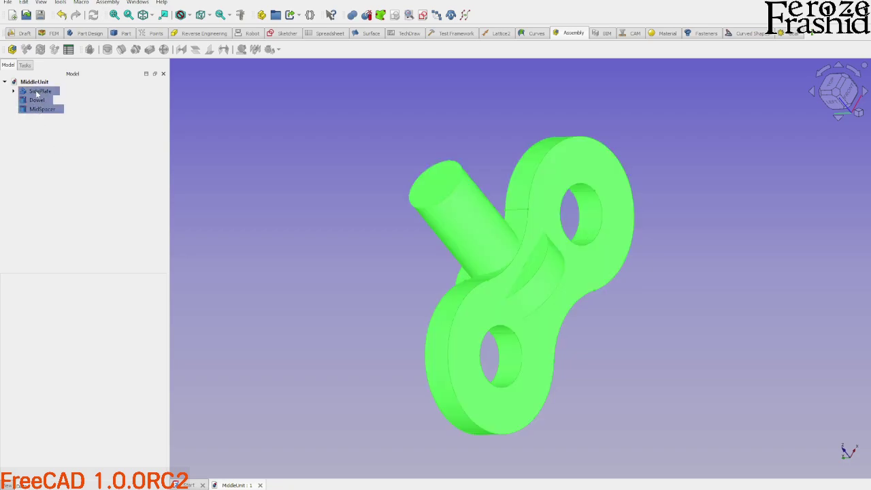
key("space")
left_click(62, 147)
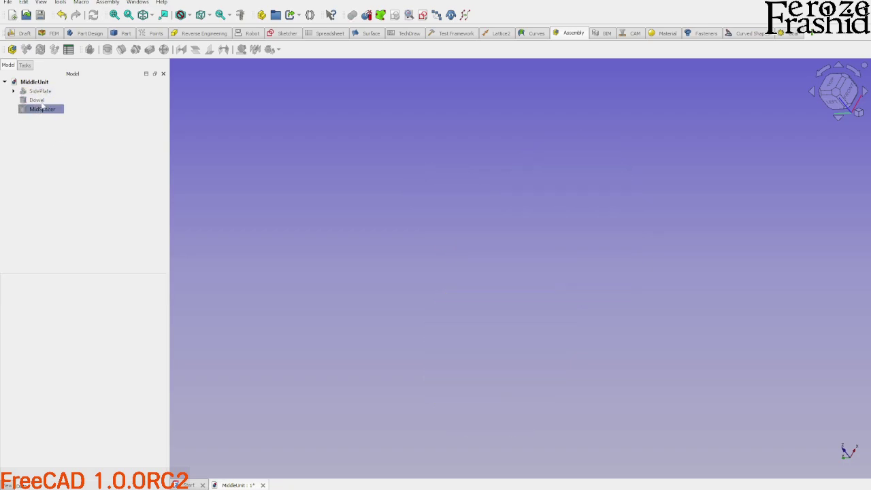
Step: Create a new assembly and rename it as SubAssMidUnit
left_click(12, 49)
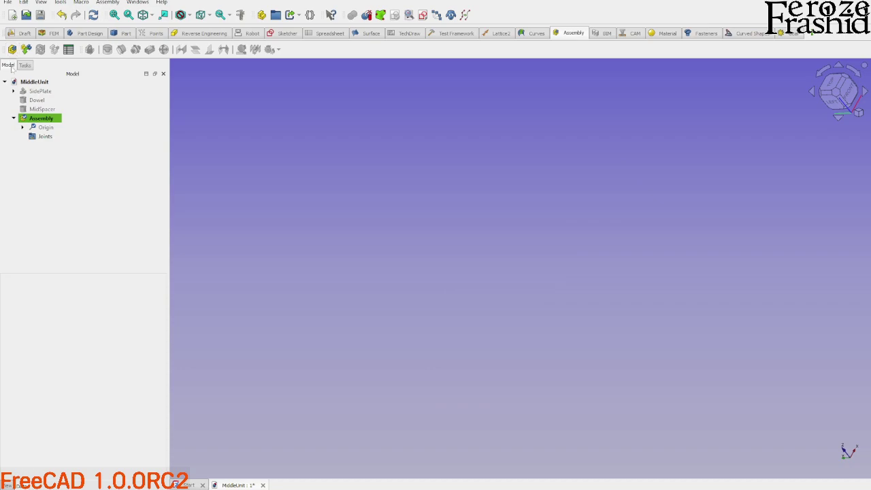
left_click(31, 119)
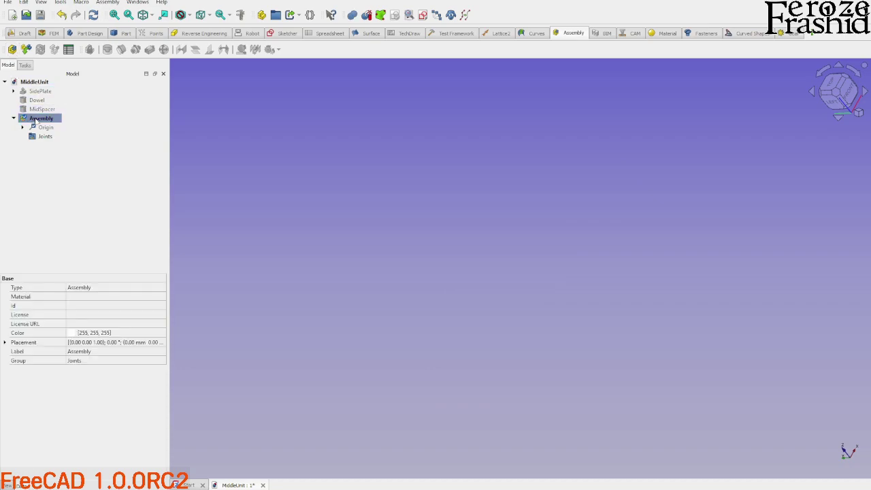
type("S")
type("ubAssMidUni")
type("t")
key("Return")
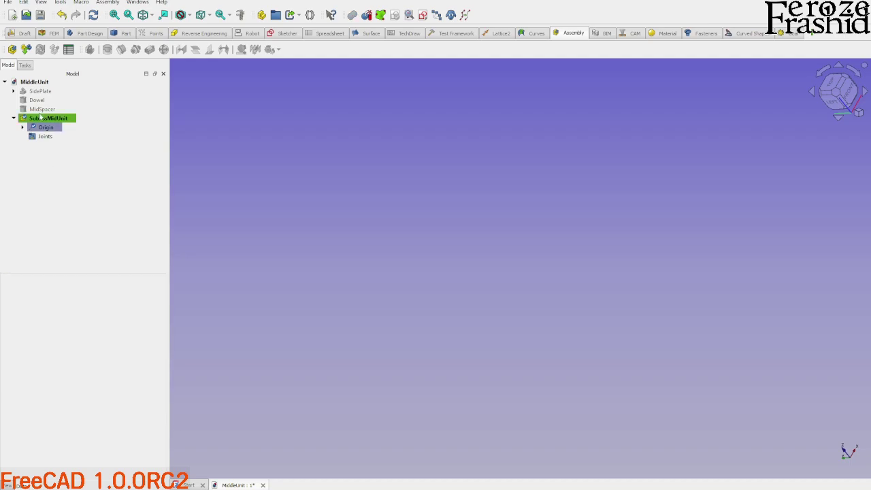
Step: Insert two instances of the Dowel into the SubAssMidUnit assembly
left_click(26, 49)
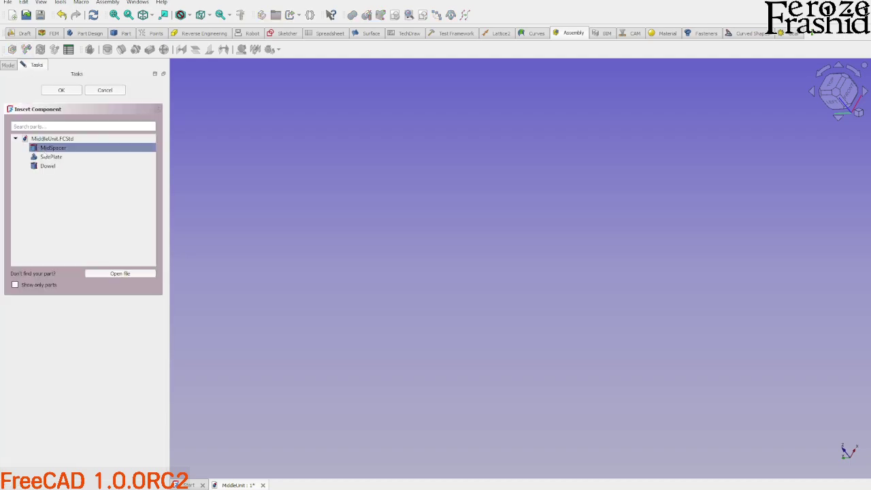
left_click(49, 167)
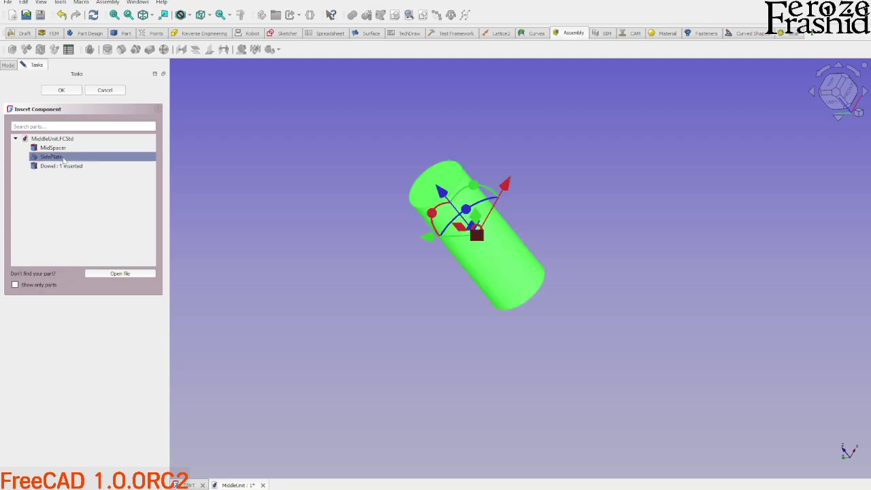
left_click(63, 166)
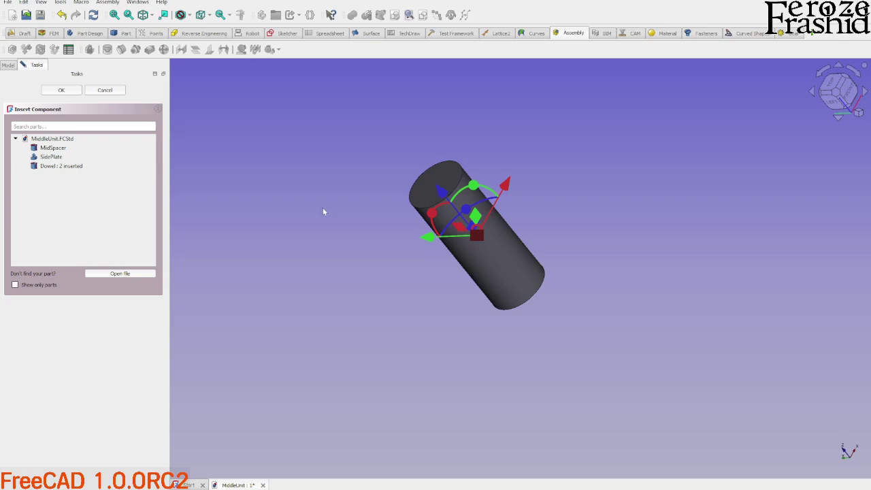
left_click(60, 91)
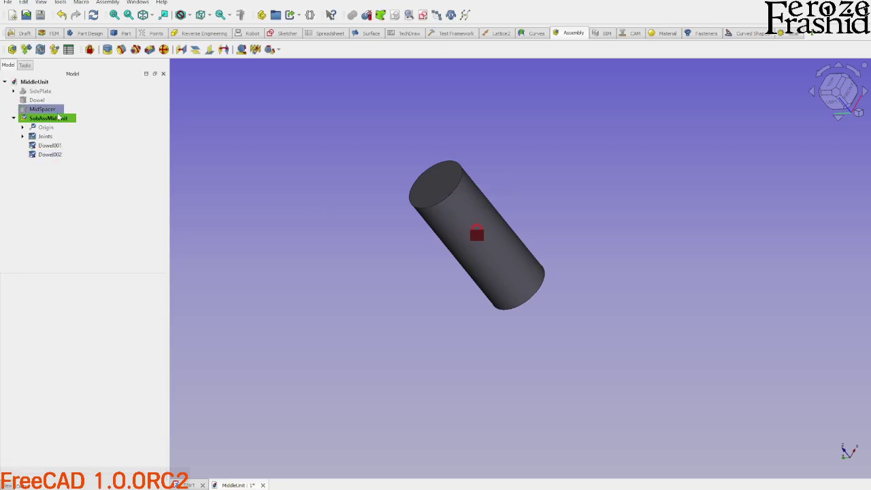
Step: Move the second dowel instance about 25 mm along X, away from the grounded dowel
left_click(53, 155)
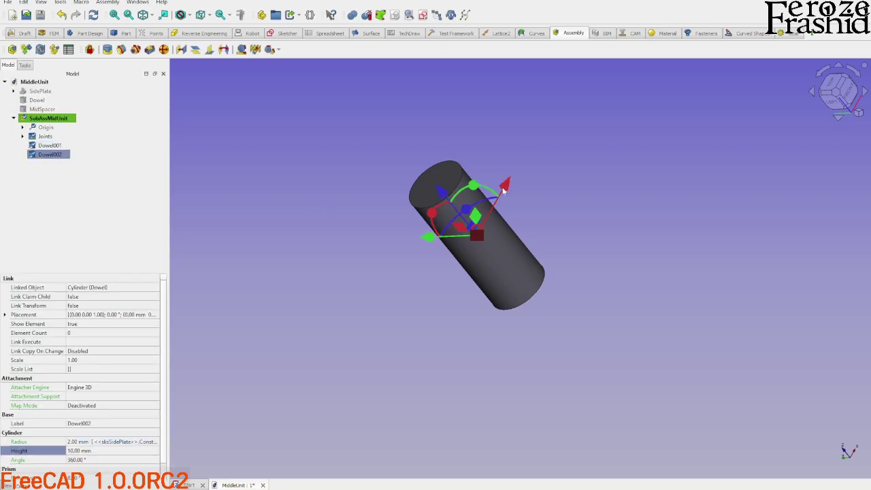
left_click_drag(599, 132, 617, 122)
scroll(402, 396, "down", 3)
middle_click_drag(575, 340, 459, 293)
left_click_drag(589, 244, 693, 203)
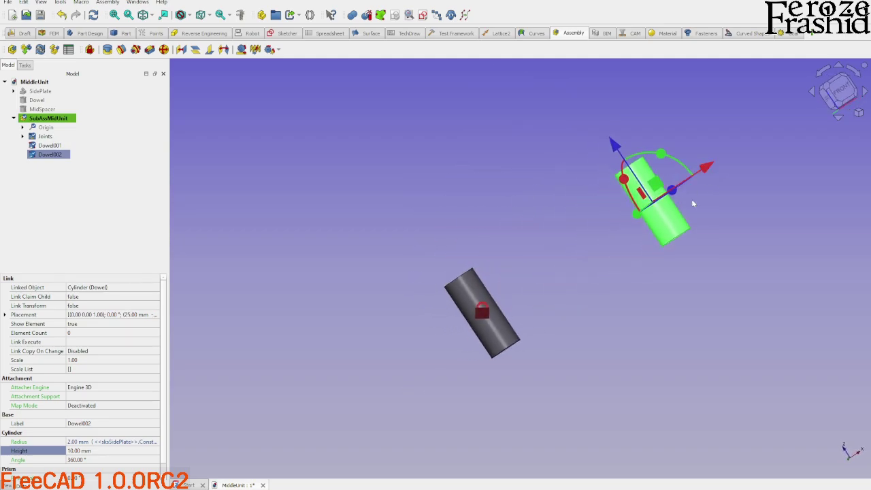
left_click(69, 206)
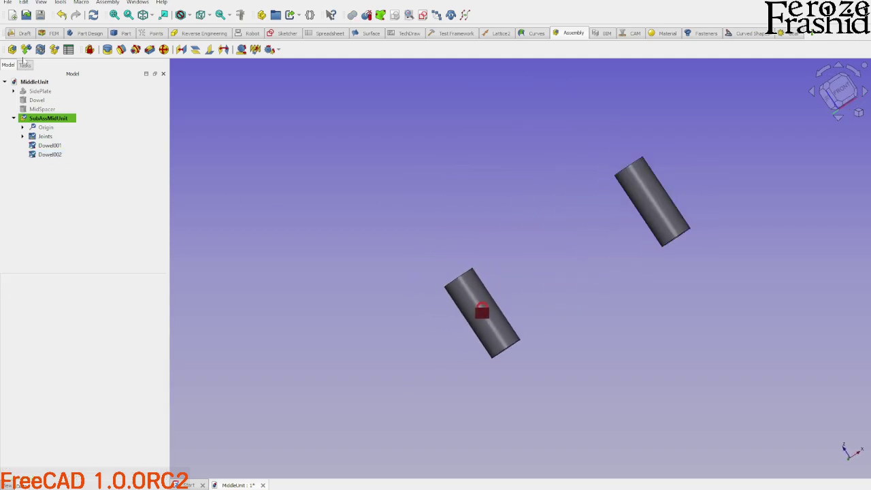
Step: Insert two instances of MidSpacer into the assembly and move one of them over near the free dowel
left_click(26, 49)
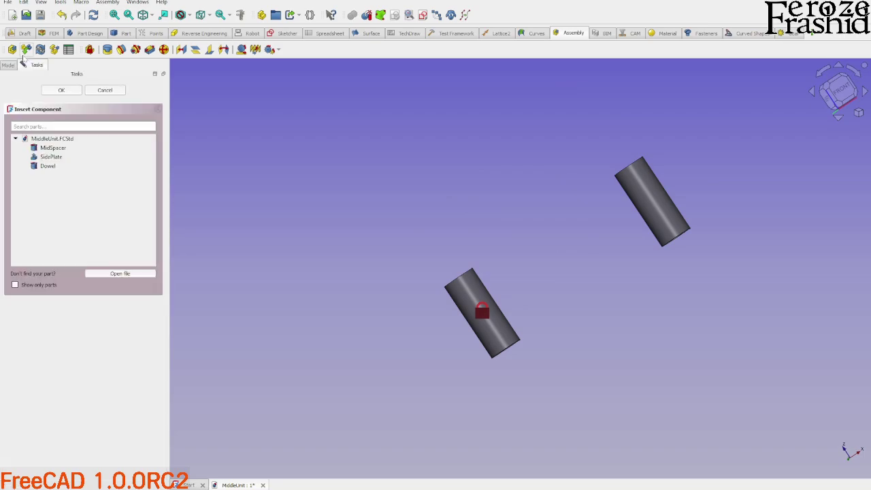
left_click(53, 148)
left_click(54, 150)
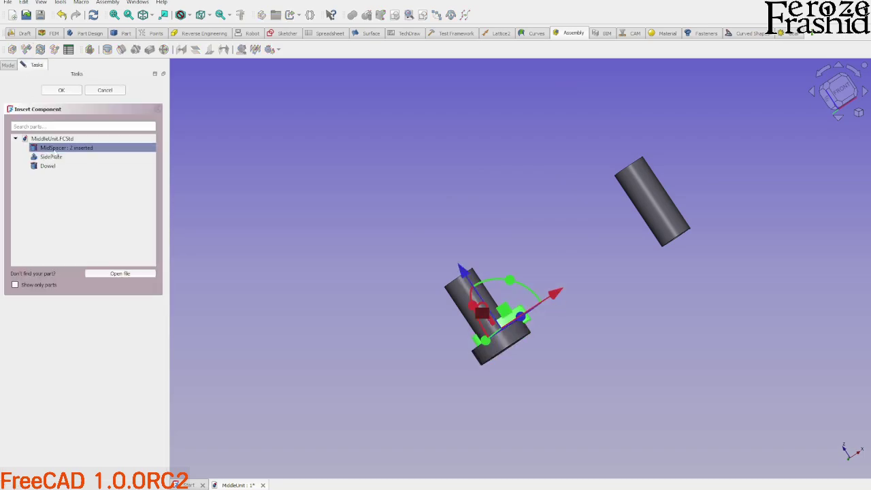
left_click(59, 91)
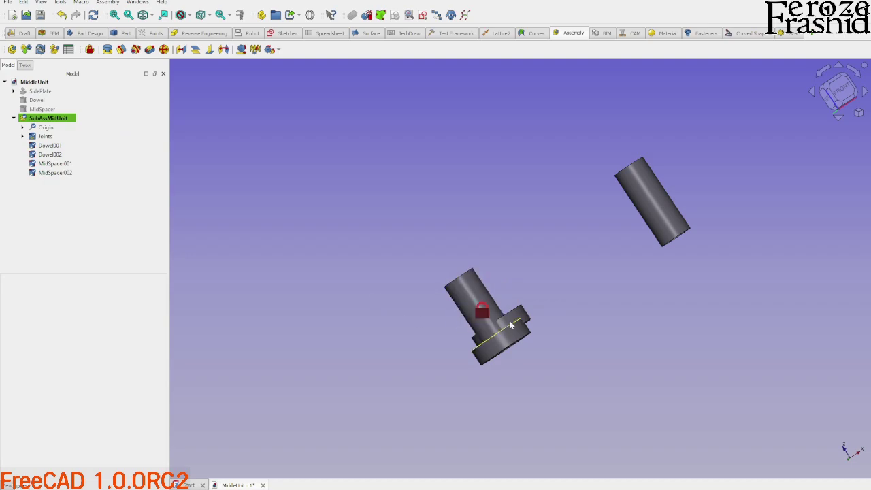
left_click_drag(508, 327, 627, 258)
middle_click_drag(531, 286, 518, 203)
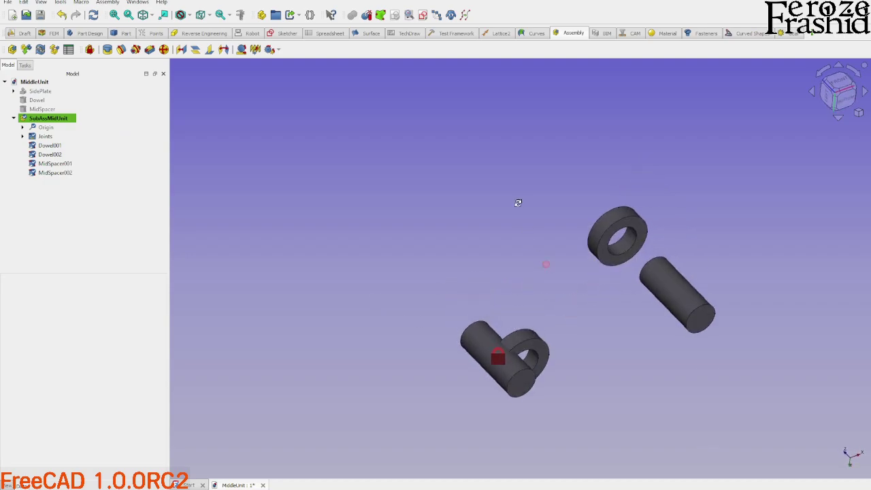
Step: Hide the grounded joint's lock marker on the first dowel
left_click(501, 354)
key("g")
scroll(504, 350, "up", 3)
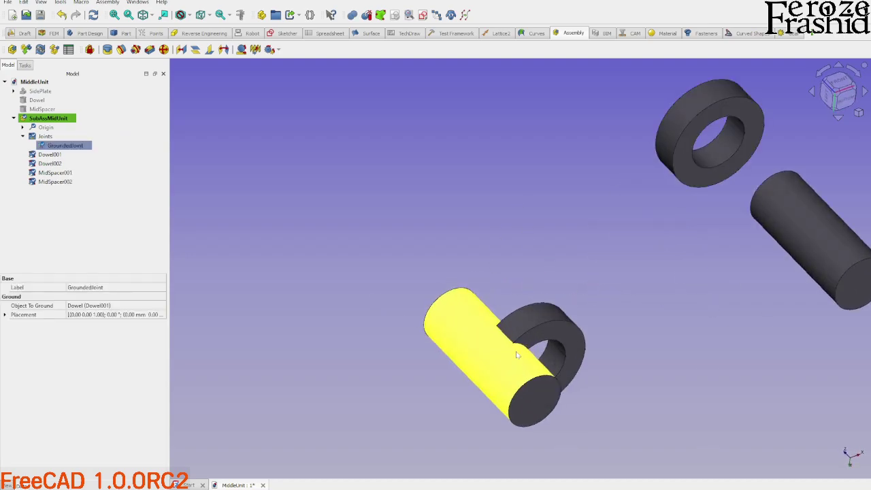
Step: Join the overlapping mid spacer's bore to the grounded dowel's cylindrical face with a Revolute joint and hide the joint's marker
left_click(533, 342)
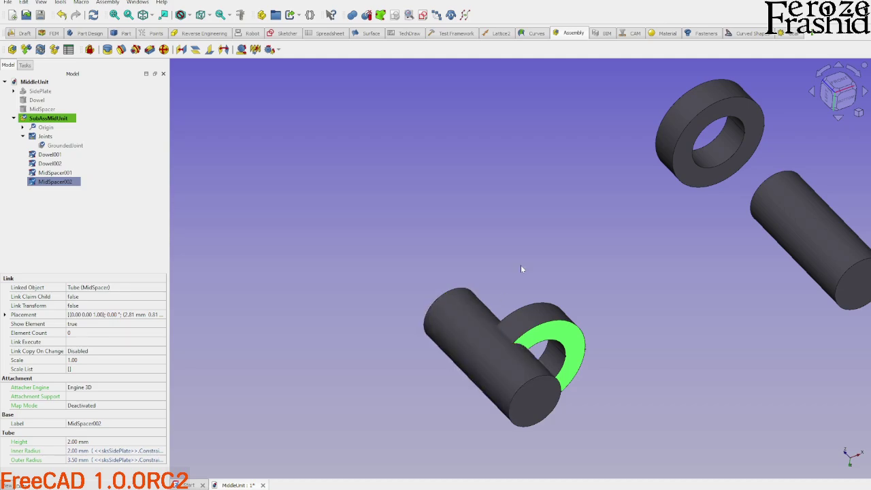
left_click(497, 256)
left_click(136, 51)
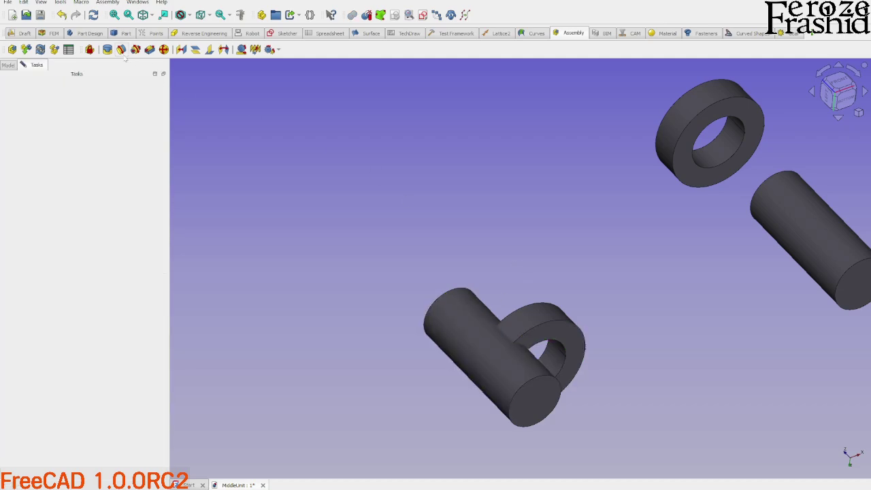
left_click(490, 351)
scroll(557, 363, "up", 3)
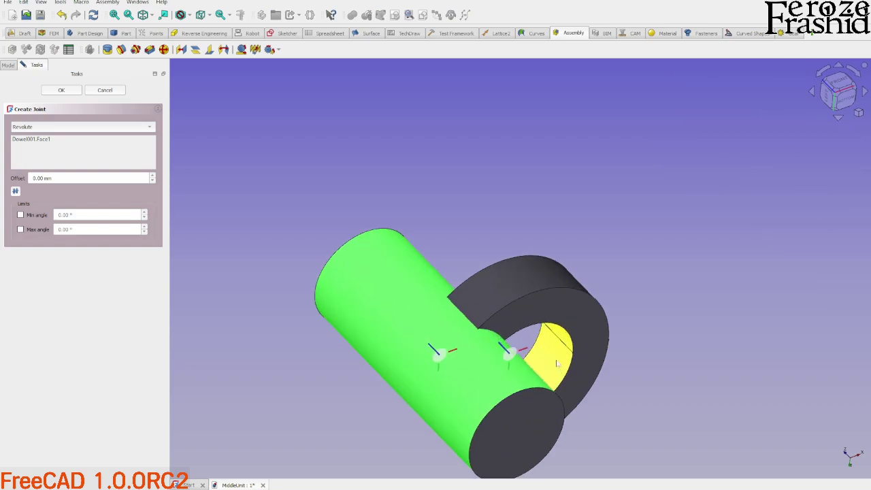
left_click(556, 365)
scroll(459, 342, "down", 3)
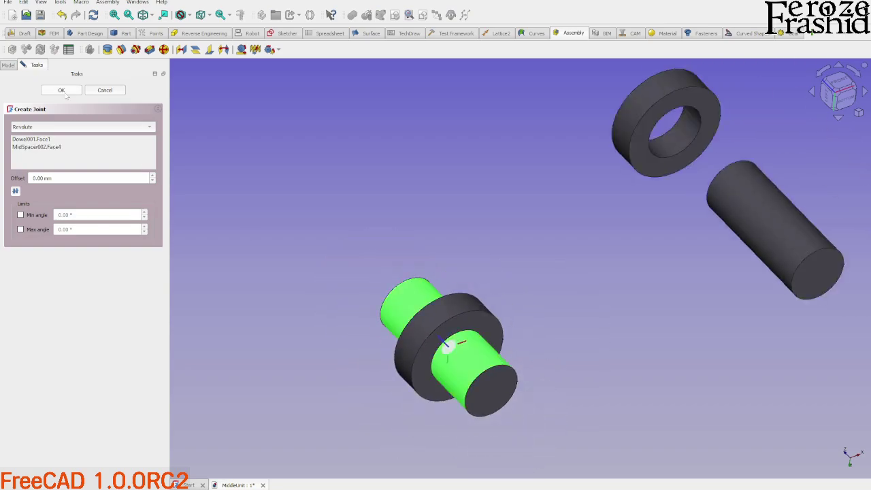
left_click(66, 93)
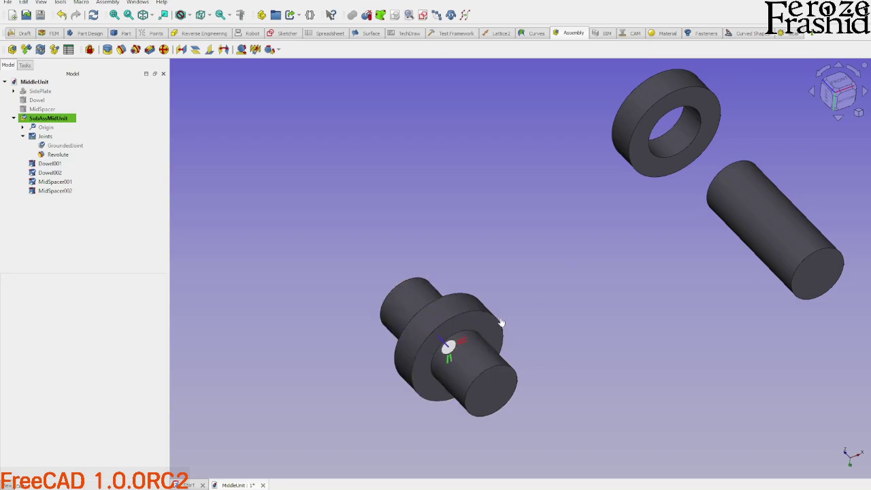
middle_click_drag(435, 363, 429, 380)
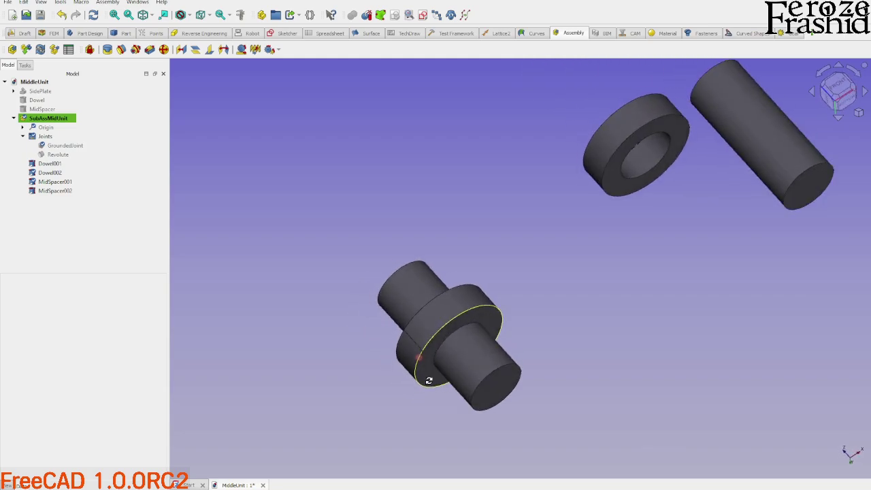
Step: Add a Revolute joint between the second dowel's cylindrical face and the free mid spacer's bore, and hide its marker
scroll(429, 383, "down", 2)
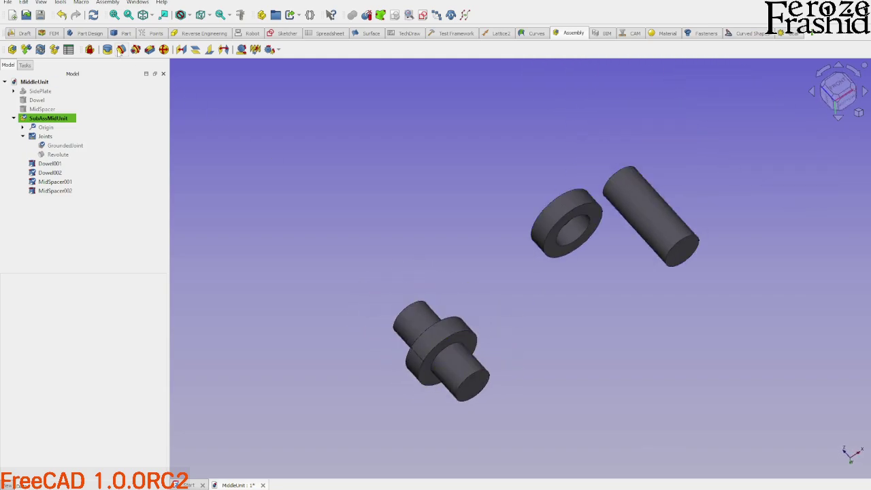
left_click(121, 49)
left_click(641, 216)
scroll(625, 228, "up", 3)
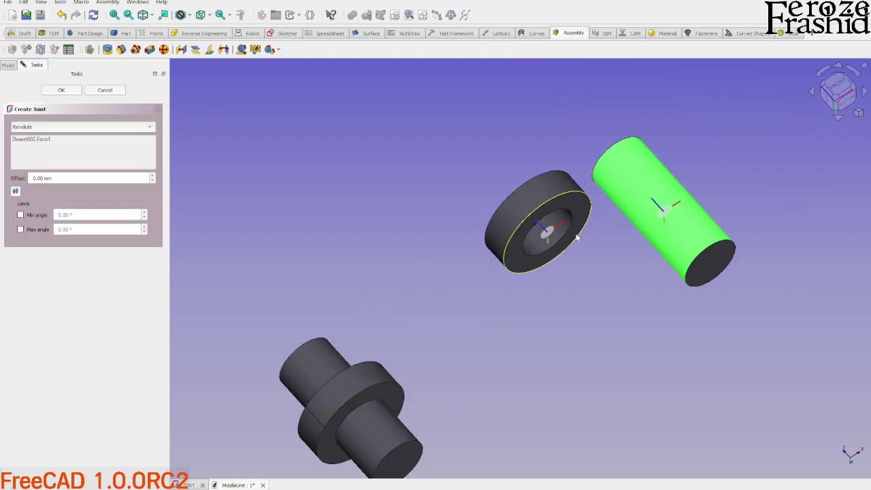
left_click(563, 236)
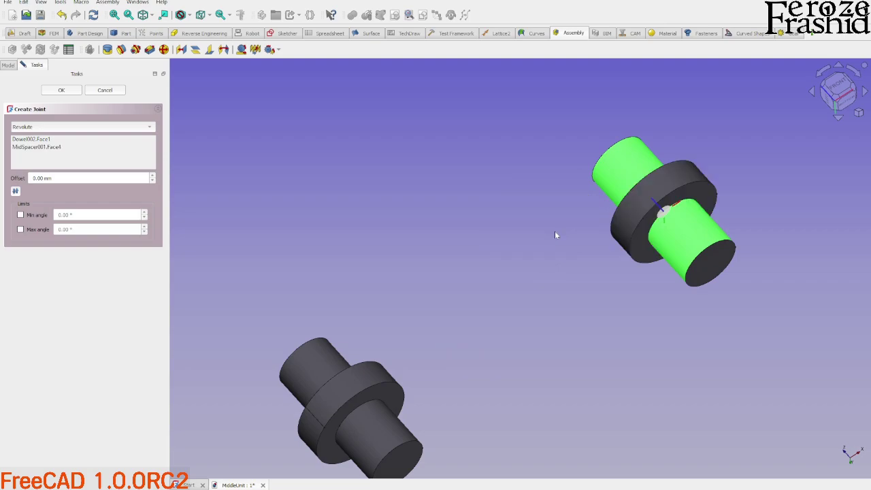
left_click(67, 91)
scroll(422, 197, "down", 3)
middle_click_drag(443, 235, 585, 215)
scroll(585, 215, "up", 2)
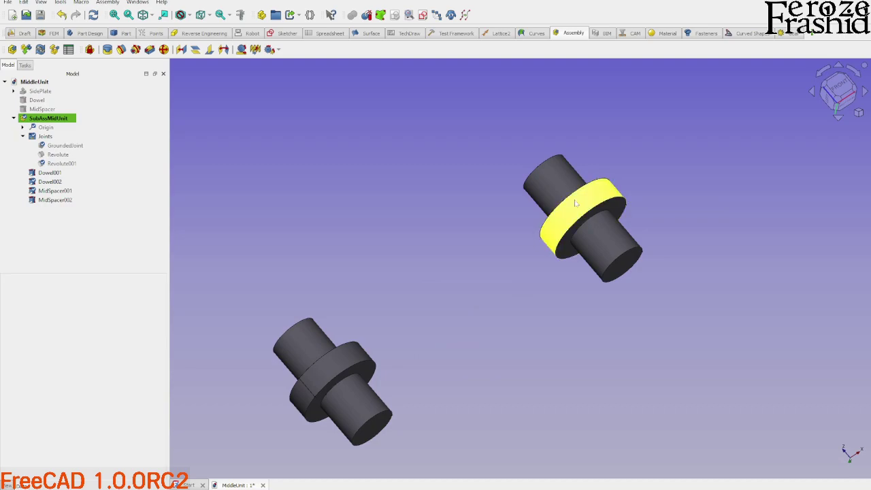
Step: Delete the second dowel's Revolute joint and move its mid spacer off the dowel
left_click(57, 164)
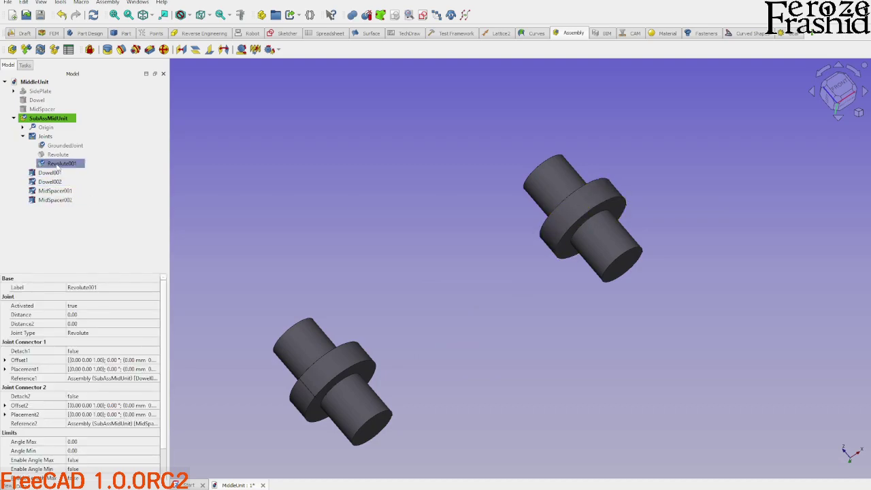
key("Delete")
left_click_drag(548, 214, 387, 235)
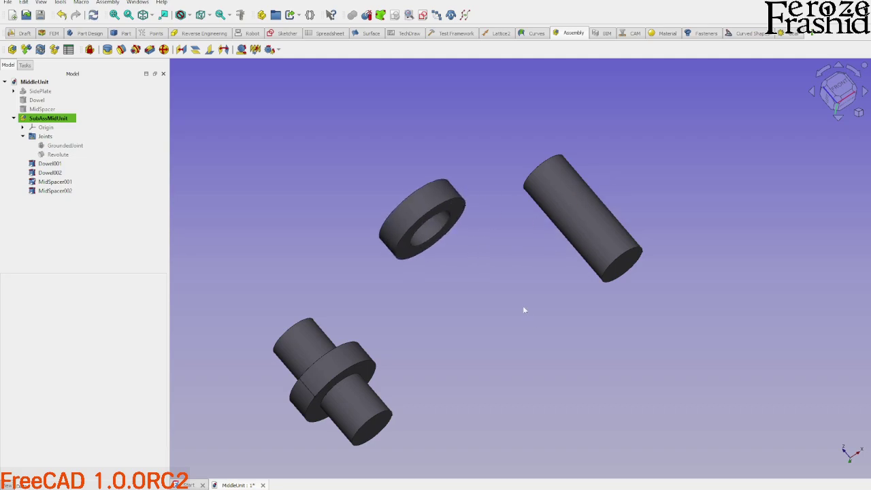
Step: Try a Revolute joint between the free mid spacer's bore edge and the second dowel's end edge with a 4 mm offset
middle_click_drag(524, 307, 489, 279)
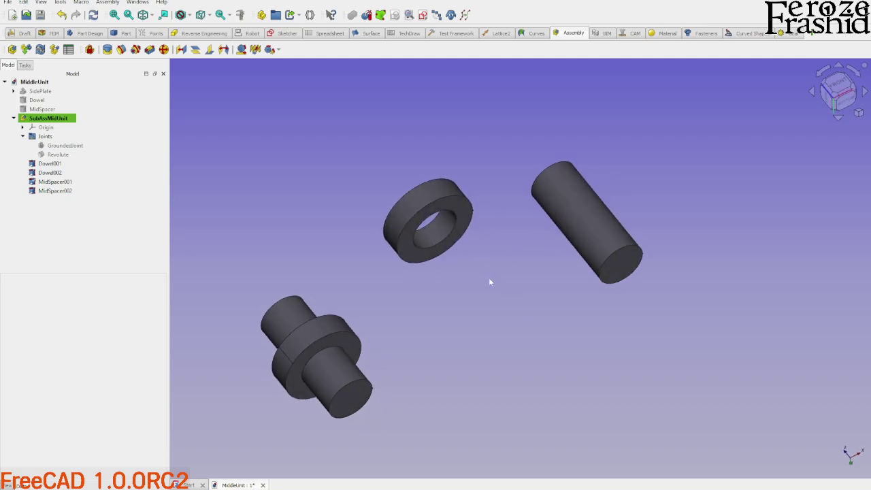
left_click(123, 50)
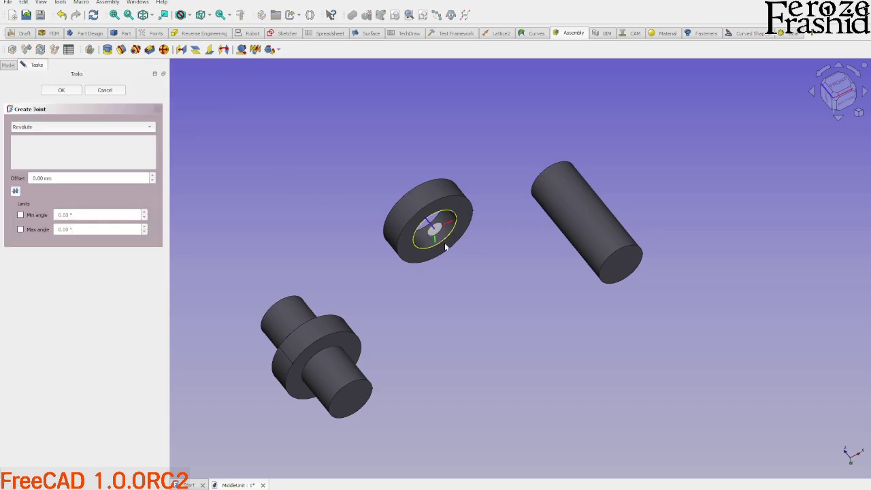
scroll(445, 246, "up", 4)
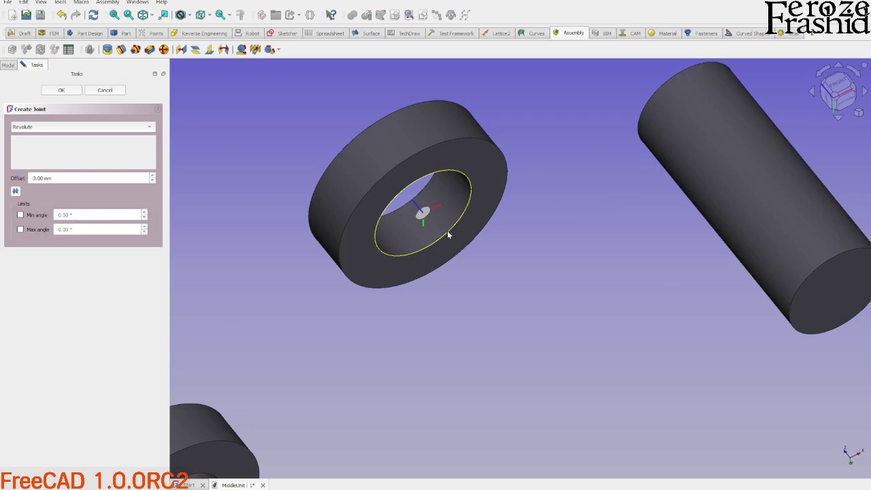
left_click(447, 236)
scroll(620, 307, "down", 2)
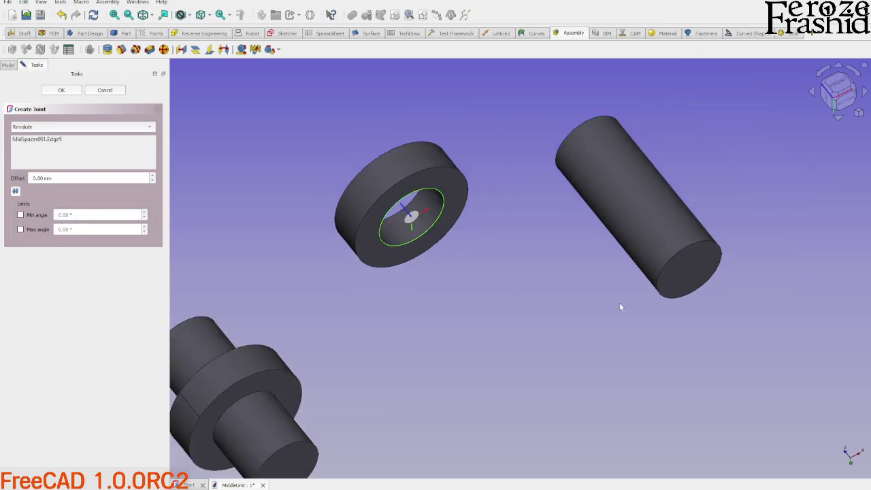
left_click(703, 286)
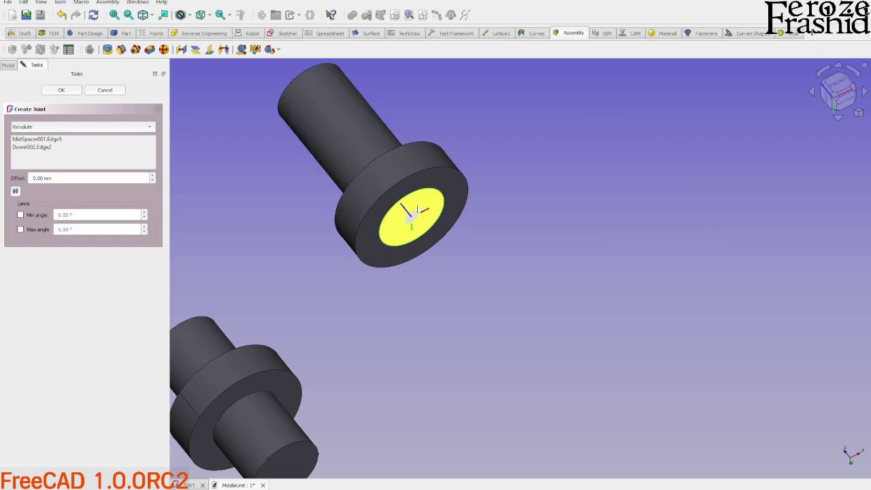
scroll(570, 311, "down", 2)
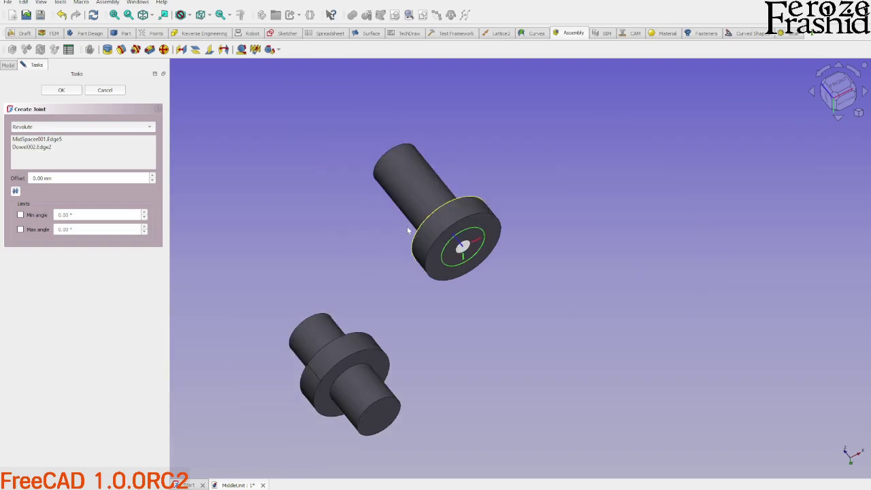
left_click(151, 176)
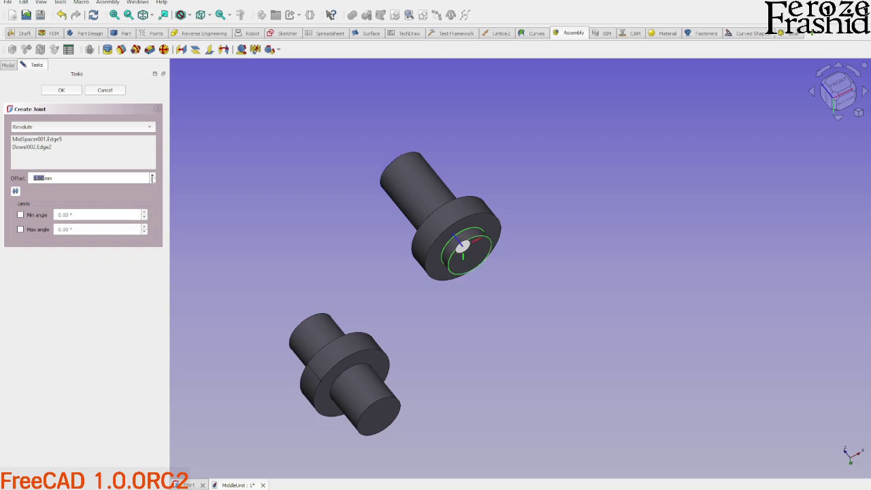
left_click(99, 92)
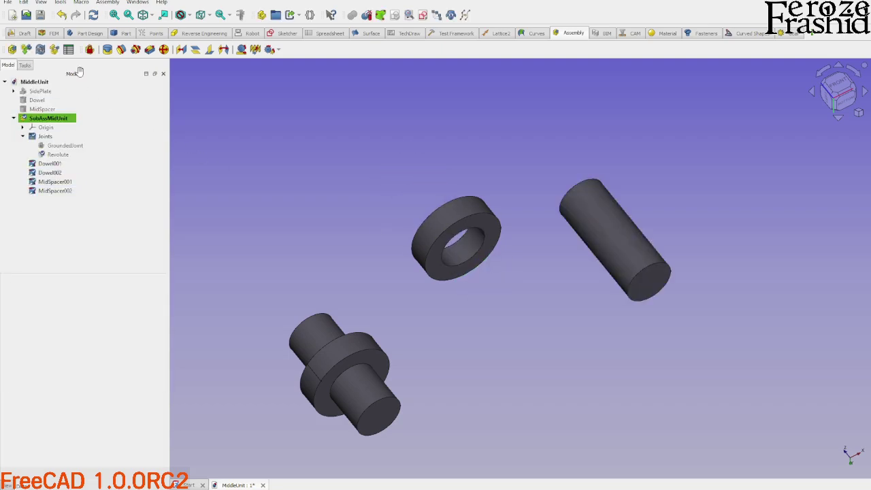
Step: Join the free mid spacer's bore face to the second dowel's cylindrical face with a Revolute joint at zero offset
scroll(465, 252, "up", 2)
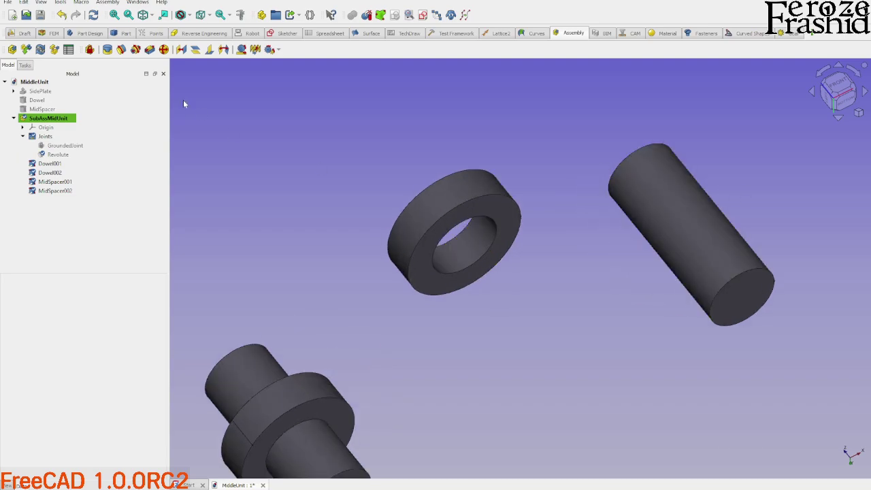
left_click(121, 49)
scroll(465, 244, "up", 2)
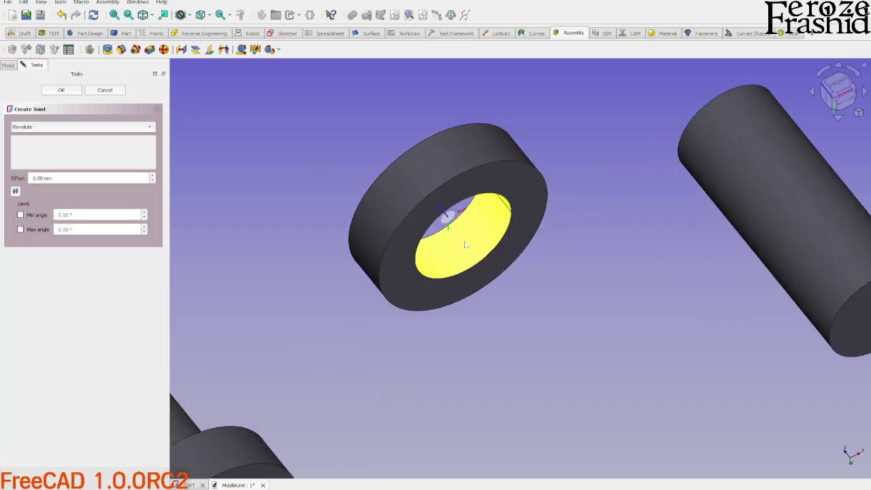
scroll(463, 244, "up", 2)
mouse_move(463, 243)
middle_mouse_down()
mouse_move(442, 211)
mouse_move(564, 230)
mouse_move(578, 242)
mouse_move(477, 234)
middle_mouse_up()
left_click(476, 235)
scroll(288, 272, "down", 3)
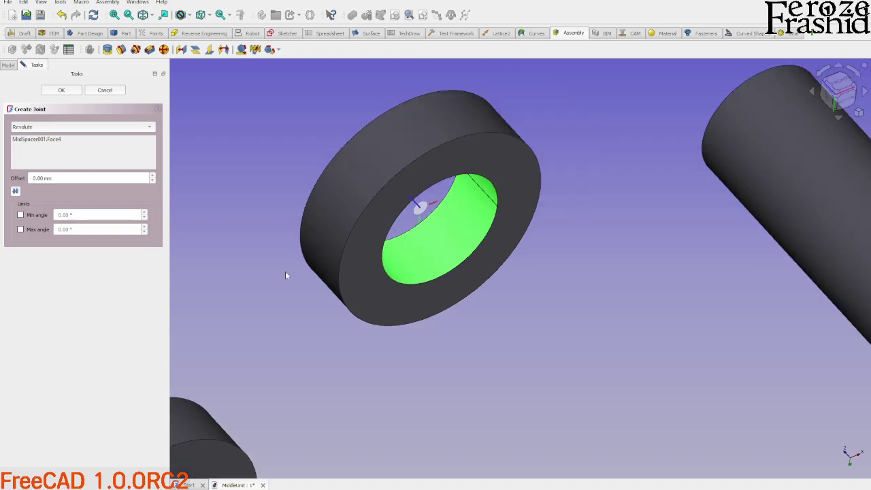
scroll(476, 286, "up", 1)
middle_click_drag(587, 250, 614, 259)
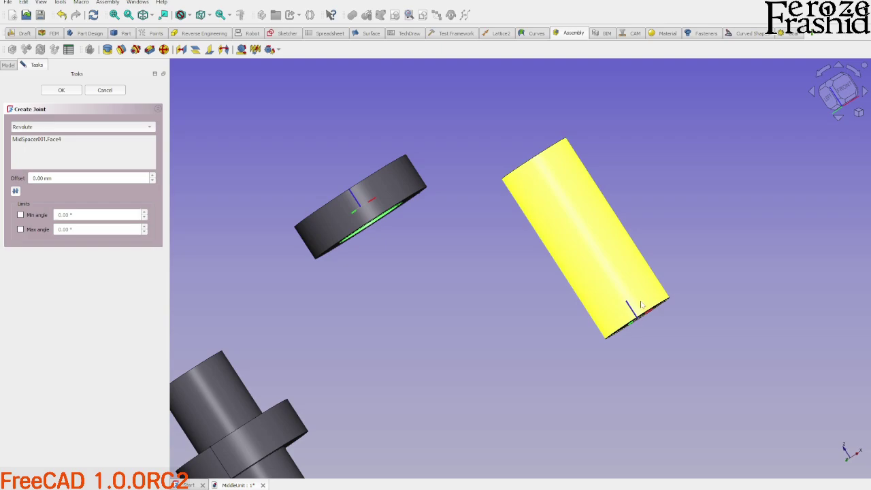
left_click(603, 239)
middle_click_drag(452, 241, 494, 251)
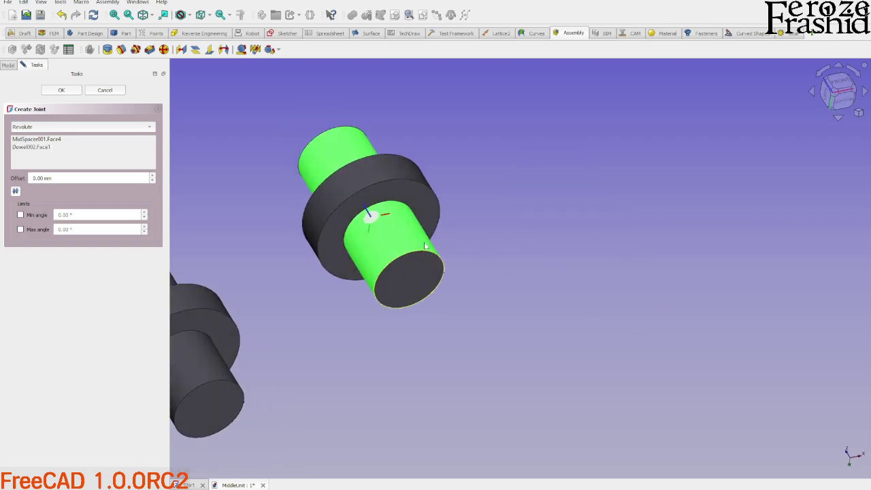
left_click(78, 90)
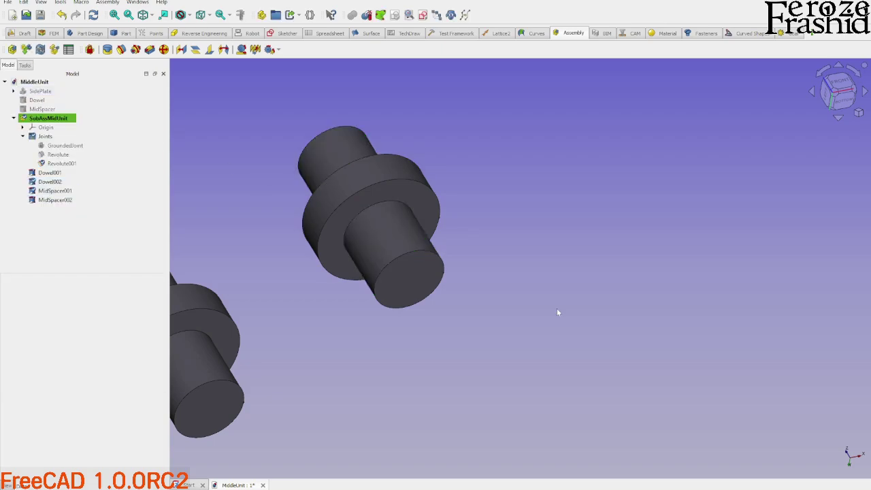
Step: Hide the second Revolute joint's marker and move the second dowel with its spacer farther from the grounded pair
middle_click_drag(557, 308, 492, 297)
left_click_drag(491, 298, 661, 255)
left_click(382, 418)
middle_click_drag(564, 333, 404, 312)
scroll(480, 323, "down", 2)
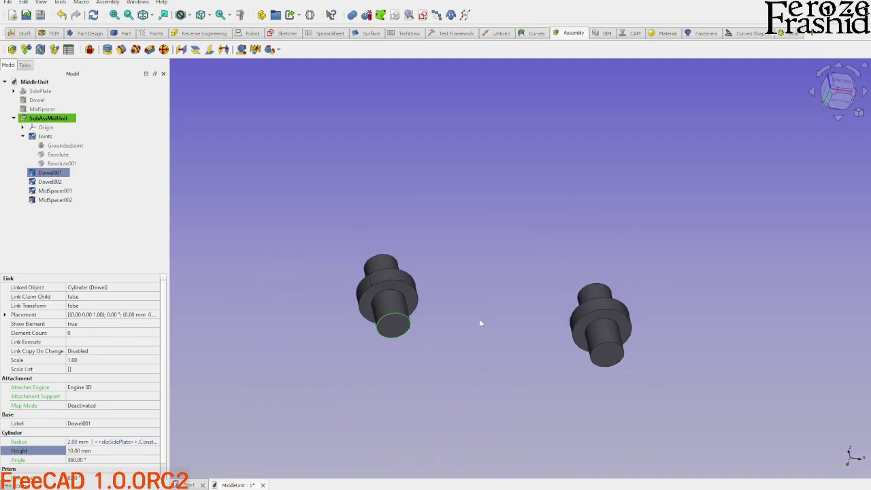
middle_click_drag(481, 323, 486, 338)
left_click(95, 226)
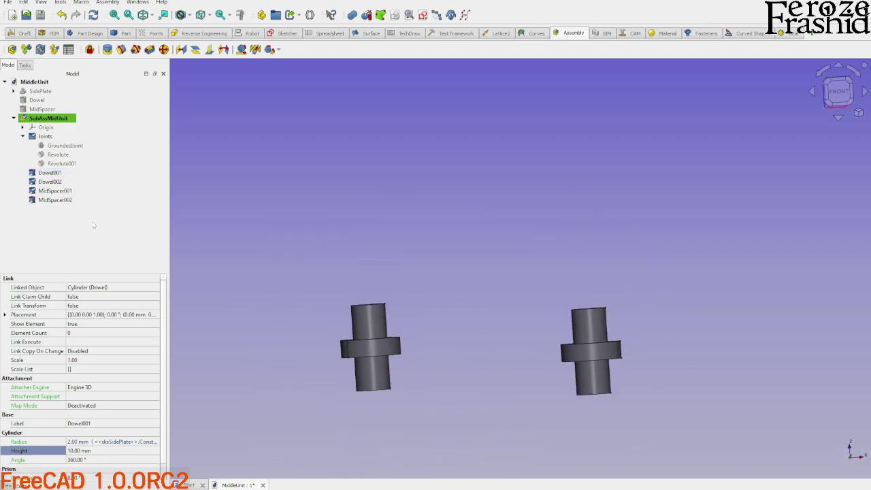
Step: Insert two instances of SidePlate into the assembly and move one of them clear of the other
left_click(26, 51)
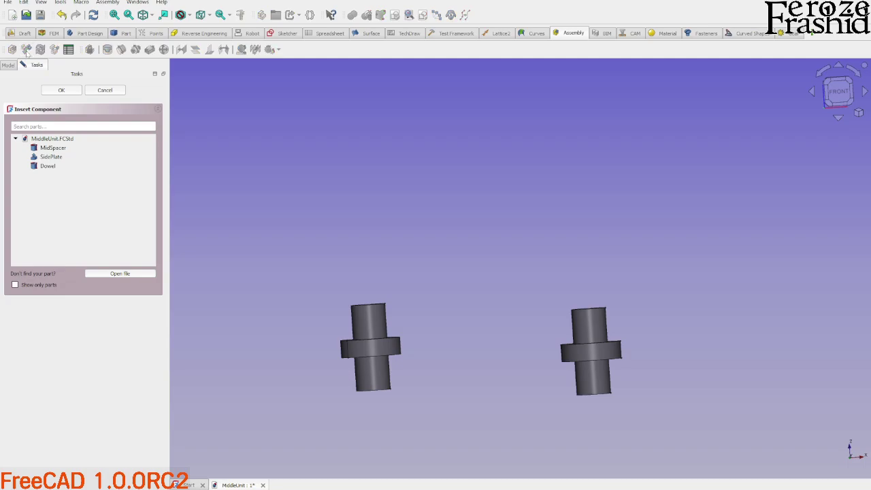
left_click(65, 158)
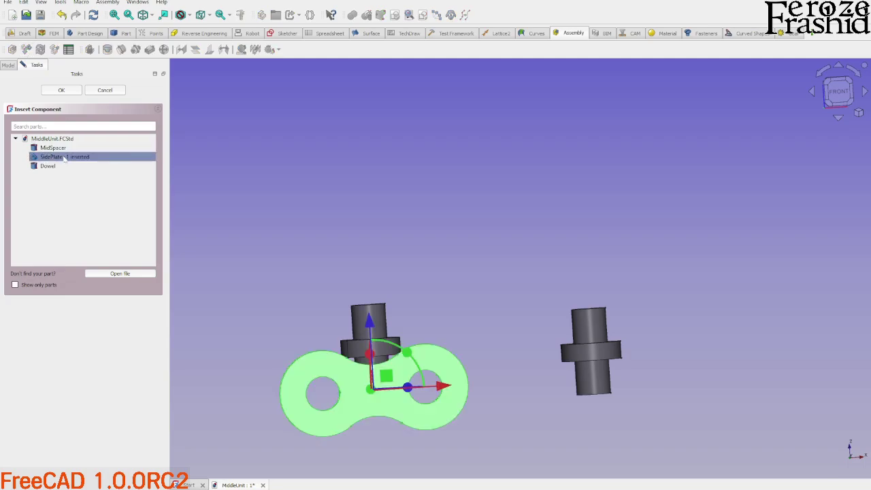
left_click(64, 158)
left_click(67, 92)
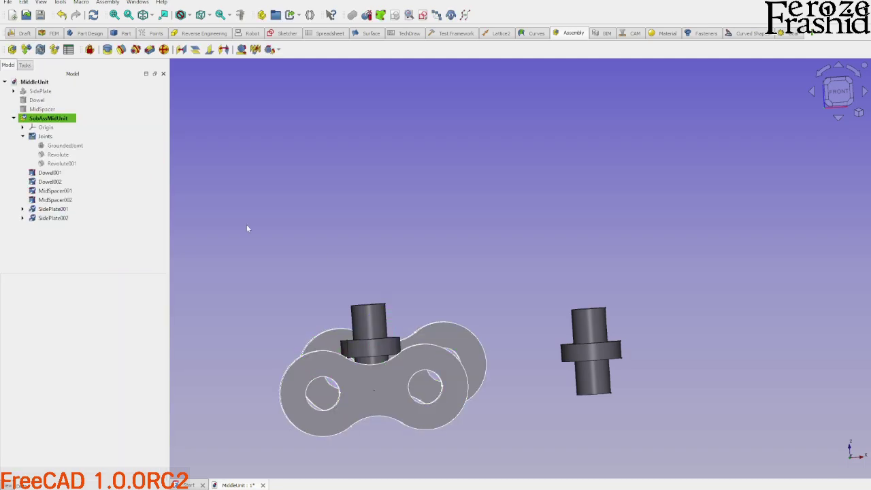
middle_click_drag(351, 263, 453, 289)
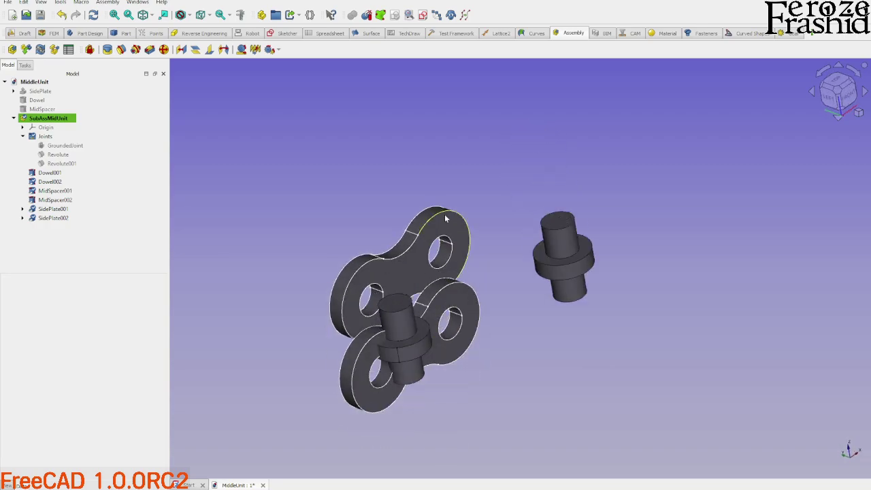
left_click_drag(453, 290, 475, 148)
middle_click_drag(480, 243, 518, 325)
scroll(421, 360, "up", 3)
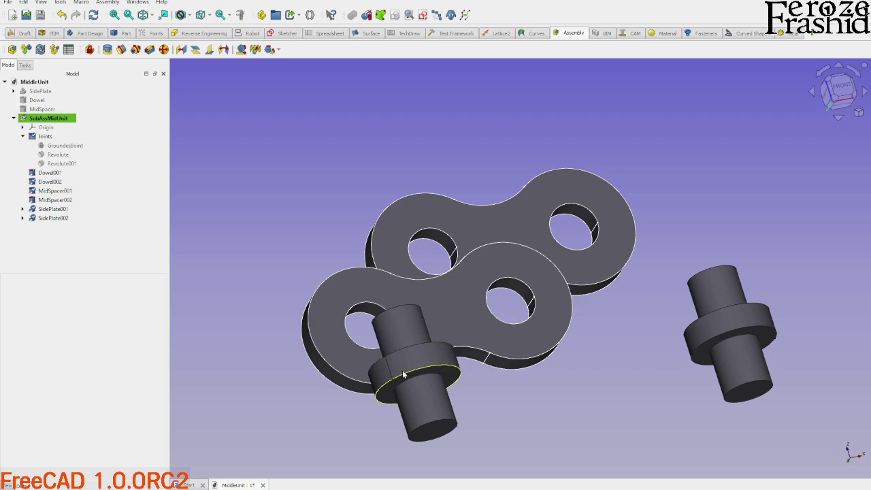
Step: Join the MidSpacer002 edge around its dowel to a hole edge of SidePlate001 with a Revolute joint at zero offset
middle_click_drag(420, 359, 343, 330)
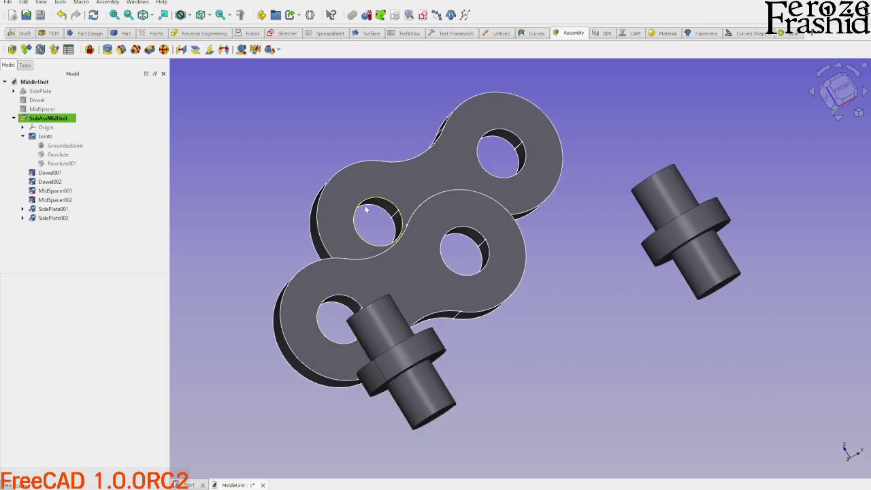
left_click(121, 51)
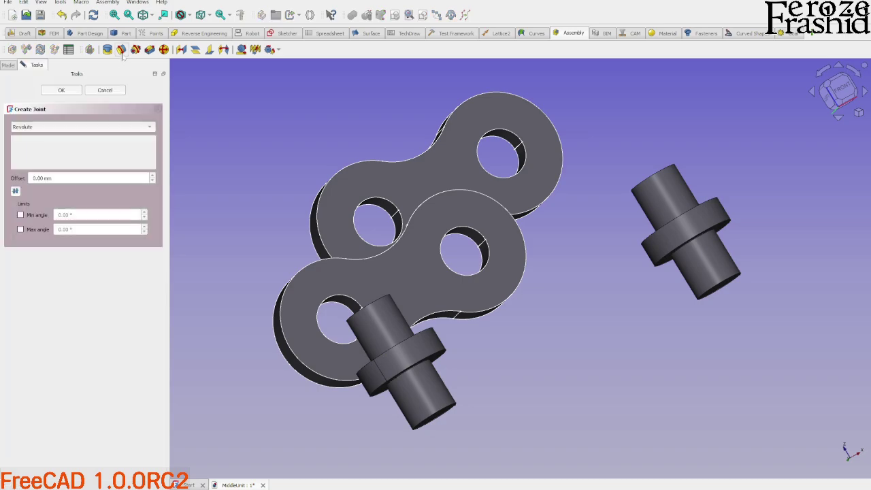
middle_click_drag(416, 378, 416, 292)
scroll(412, 349, "up", 3)
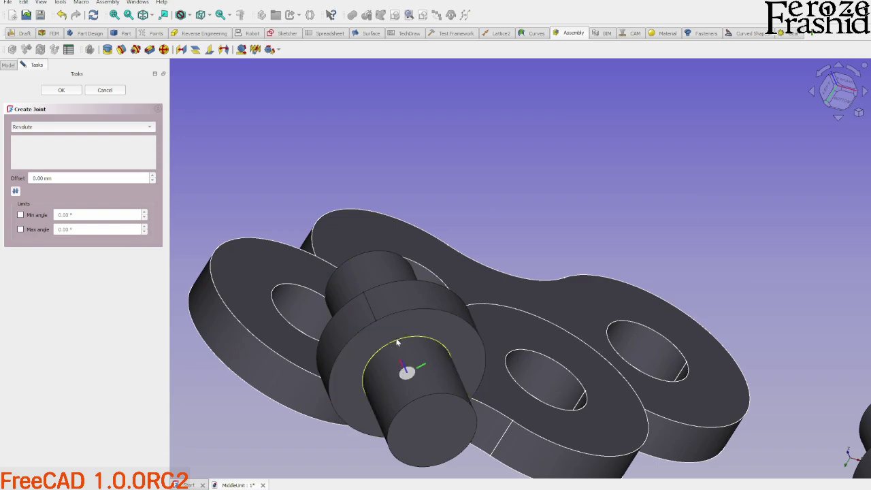
left_click(398, 342)
middle_click_drag(285, 306, 300, 354)
left_click(326, 338)
scroll(411, 356, "up", 2)
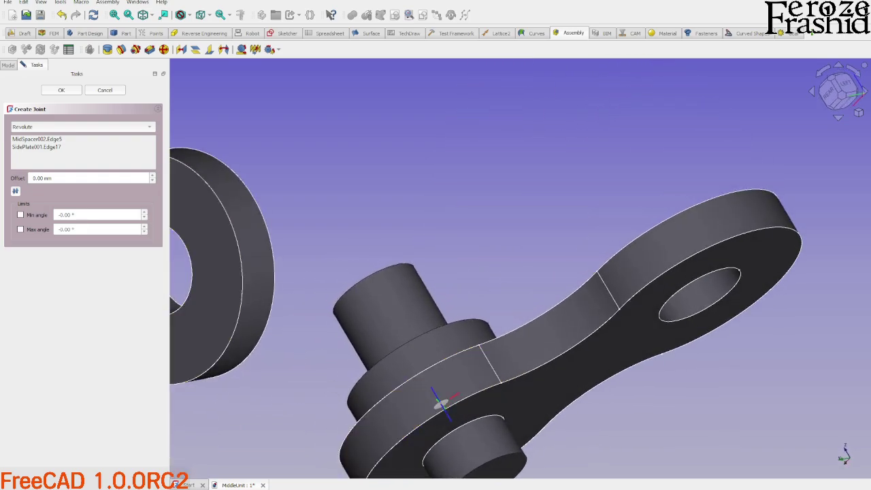
left_click(60, 91)
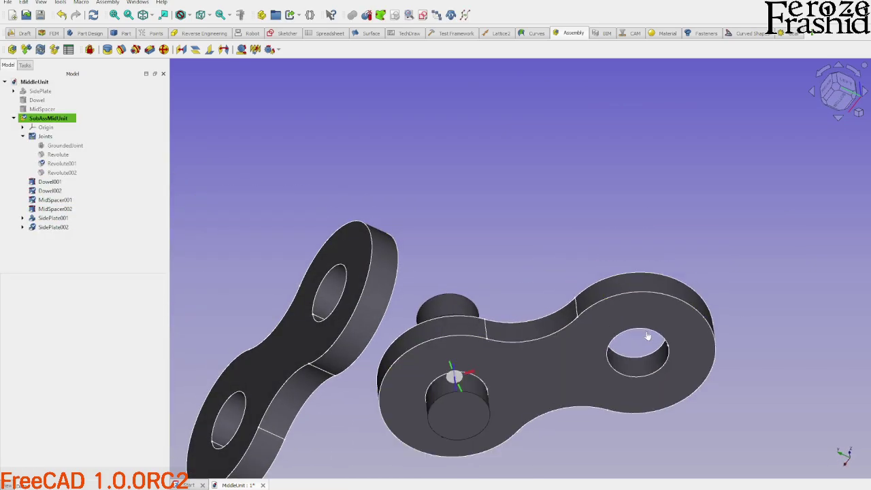
Step: Swing SidePlate001 around its jointed dowel so its free hole lies on the side of the other dowel
left_click_drag(647, 336, 604, 361)
scroll(466, 375, "down", 3)
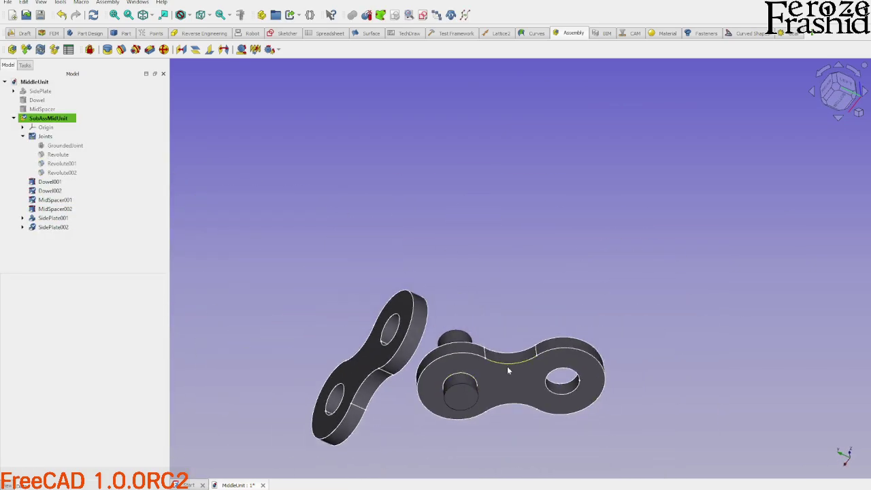
middle_click_drag(507, 370, 354, 397)
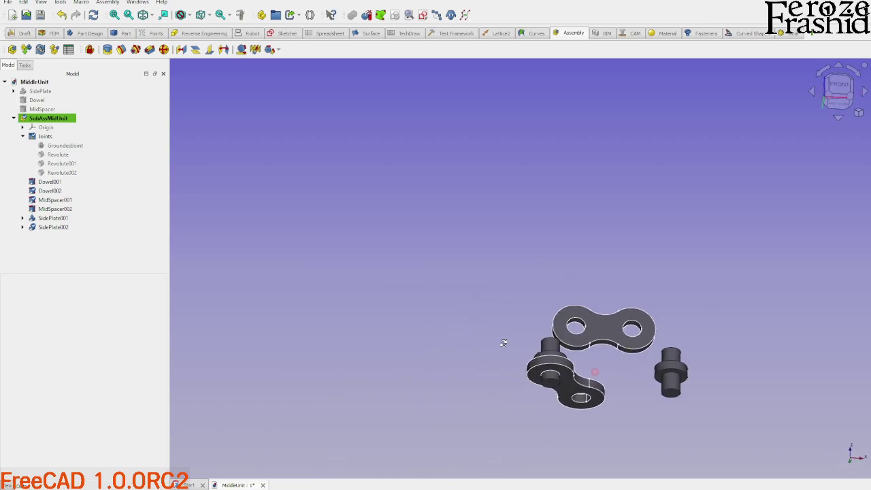
key("1")
middle_click_drag(565, 402, 697, 315)
scroll(663, 442, "down", 2)
scroll(558, 346, "up", 6)
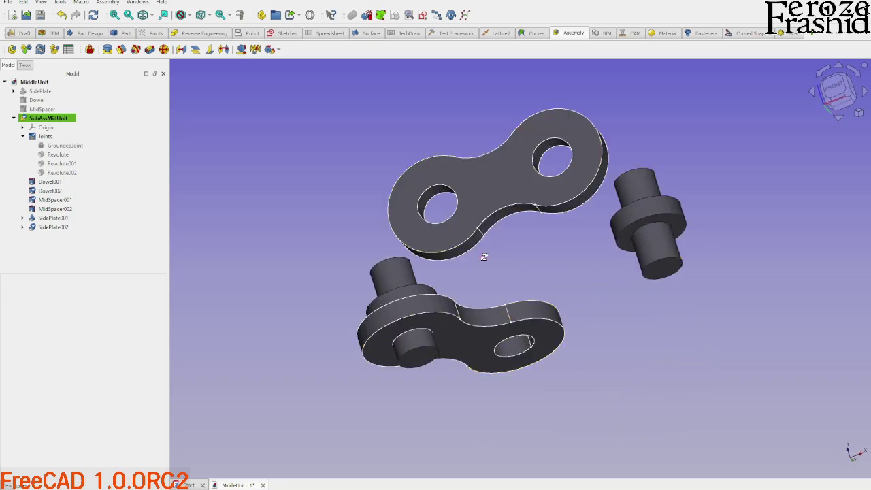
middle_click_drag(484, 257, 477, 240)
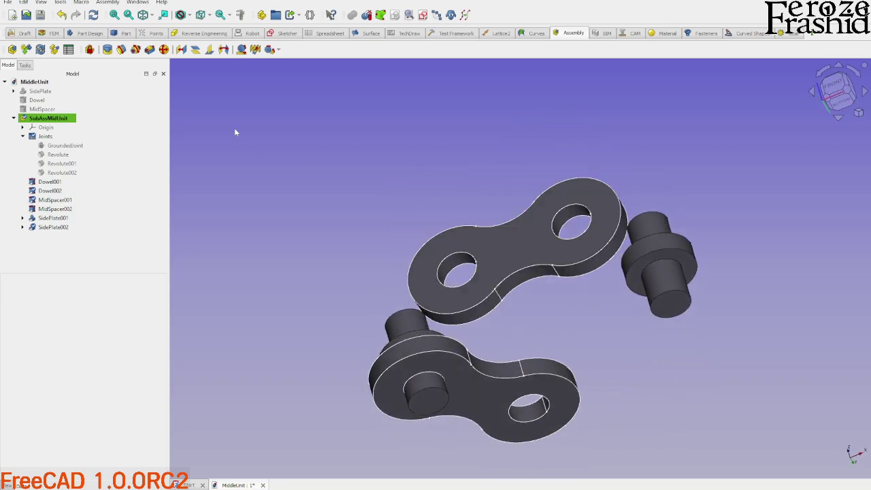
Step: Join SidePlate001's free hole edge to the matching MidSpacer001 edge around the other dowel with a Revolute joint at zero offset
left_click(121, 49)
scroll(584, 456, "up", 4)
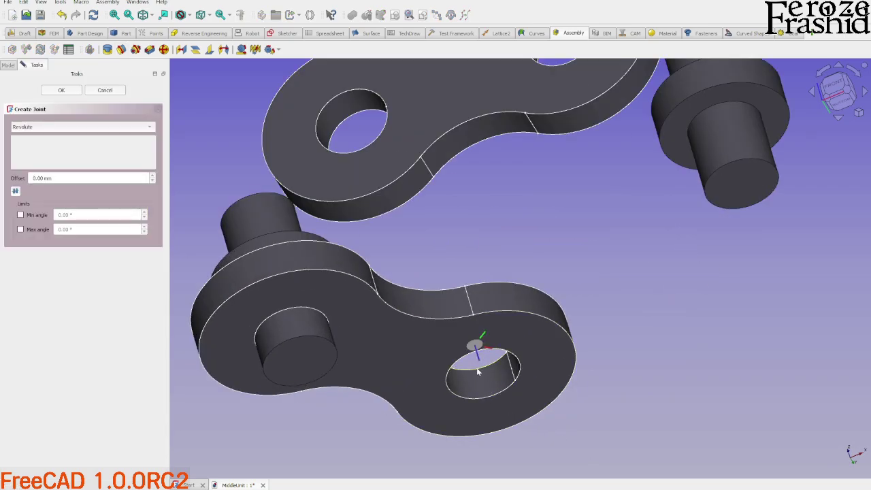
left_click(478, 371)
left_click(714, 108)
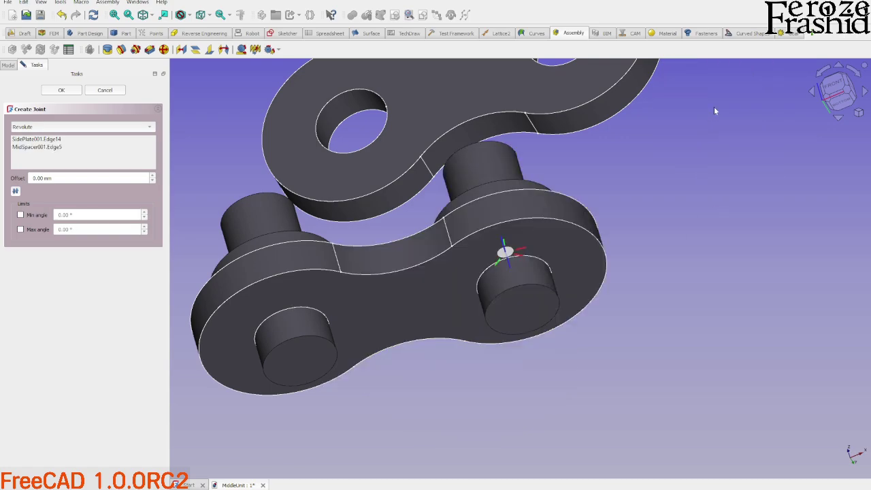
middle_click_drag(601, 304, 331, 197)
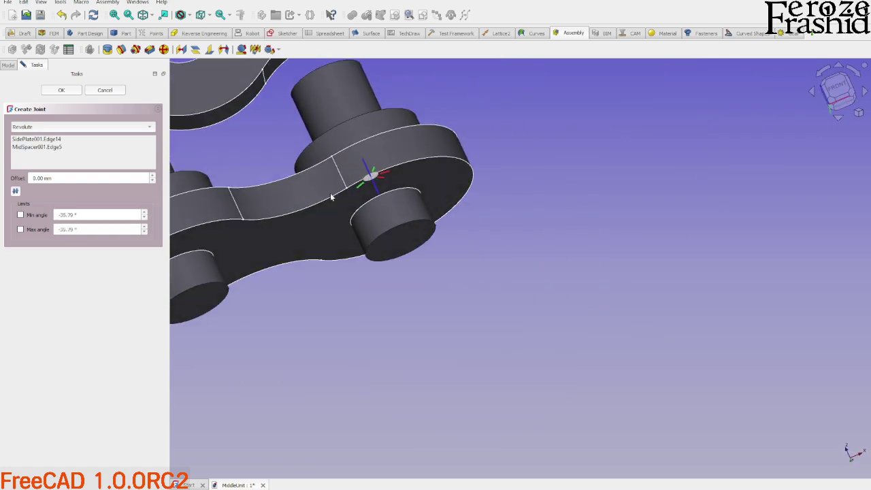
left_click(76, 93)
left_click(630, 381)
scroll(633, 381, "down", 3)
middle_click_drag(600, 362, 549, 398)
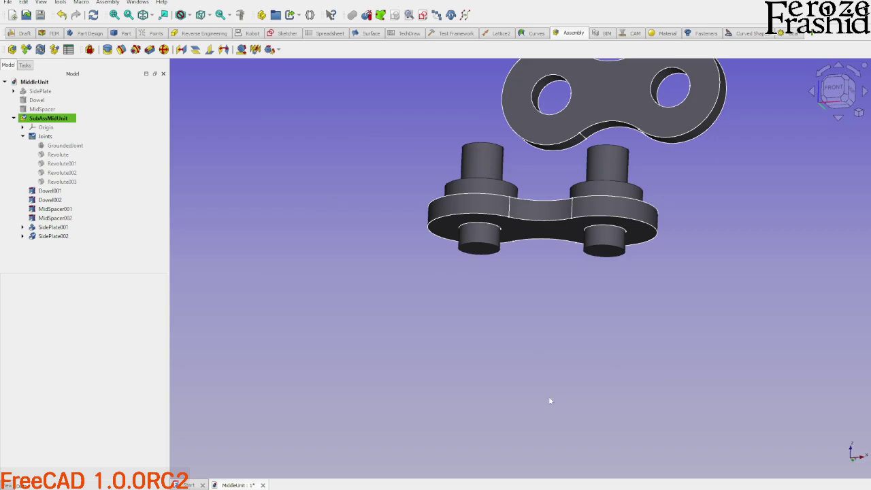
Step: Join MidSpacer002's opposite edge around its dowel to a hole edge of SidePlate002 with a Revolute joint at zero offset
scroll(549, 397, "down", 2)
scroll(584, 177, "up", 3)
middle_click_drag(528, 220, 500, 369)
scroll(499, 369, "down", 1)
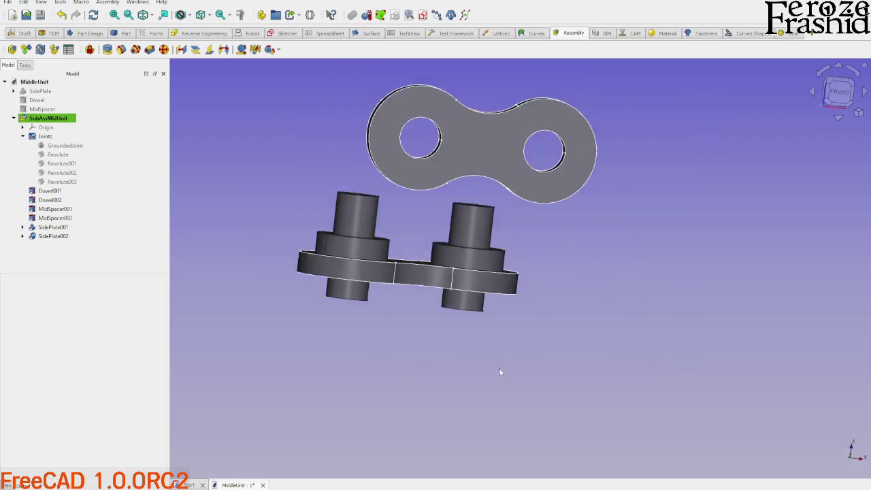
scroll(500, 372, "down", 1)
scroll(428, 130, "up", 2)
left_click(121, 49)
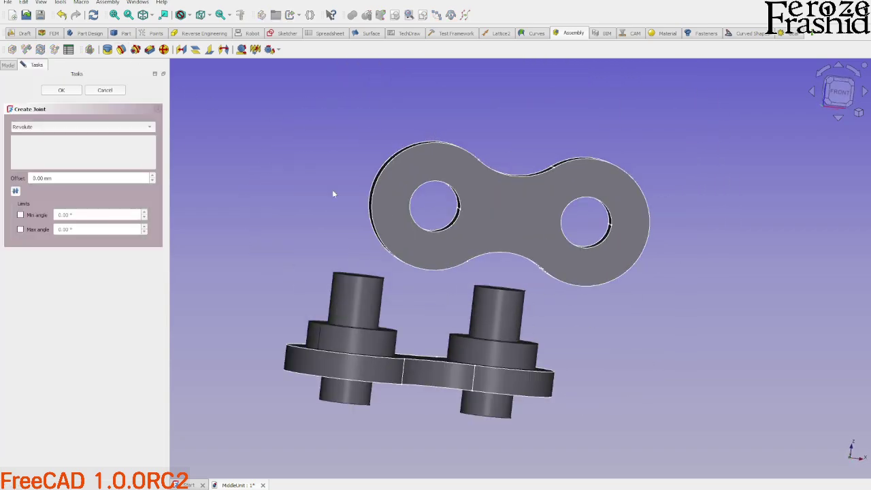
scroll(393, 318, "up", 5)
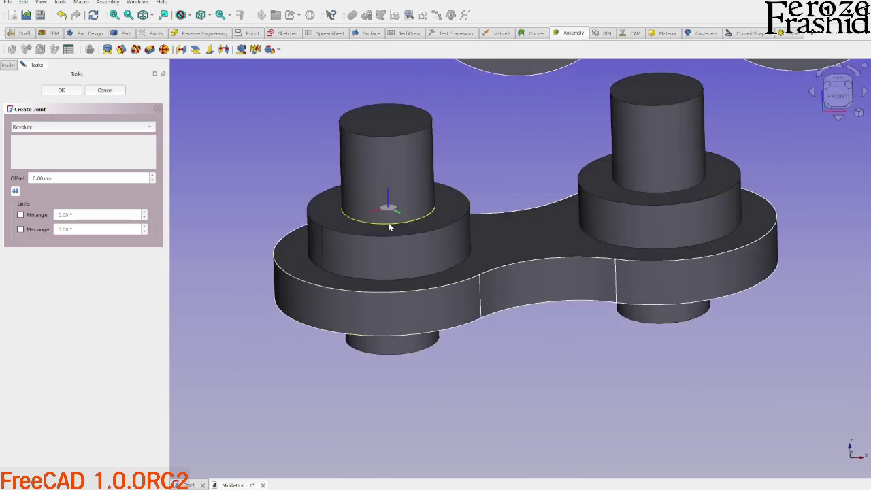
left_click(389, 228)
scroll(381, 401, "down", 3)
scroll(475, 172, "up", 2)
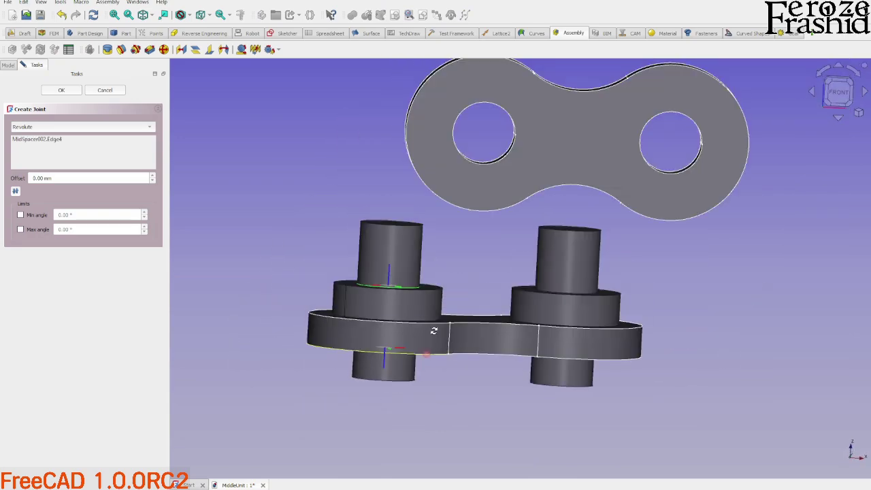
left_click(475, 163)
middle_click_drag(375, 336, 399, 305)
left_click(70, 94)
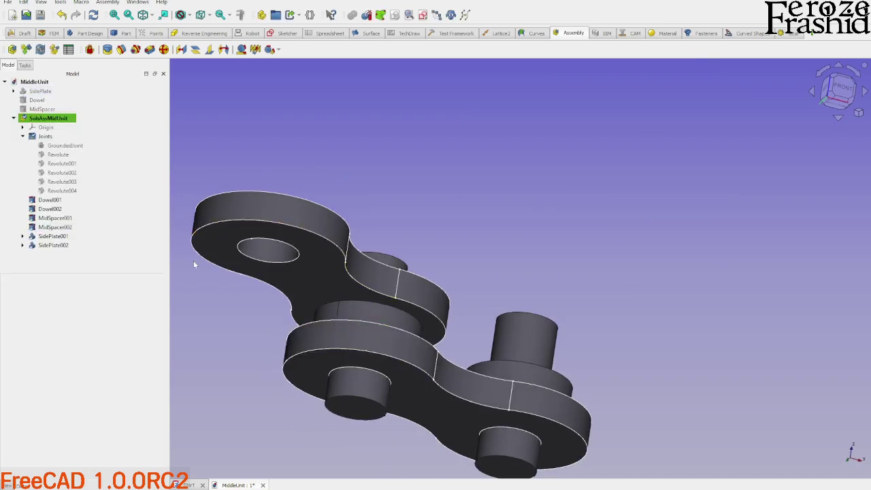
Step: Swing SidePlate002 toward the other dowel and try a Revolute joint between MidSpacer001's exposed edge and its free hole edge, including a reversed direction
left_click_drag(198, 259, 562, 250)
middle_click_drag(562, 249, 502, 332)
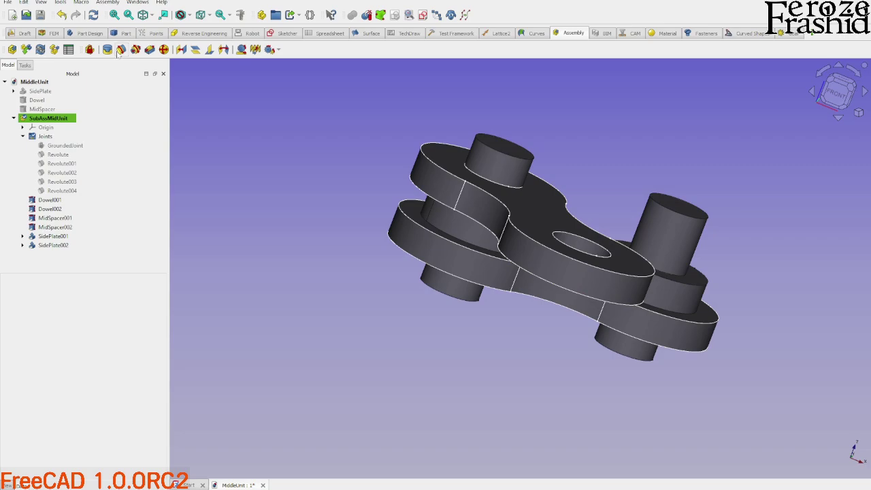
left_click(121, 49)
scroll(680, 248, "up", 5)
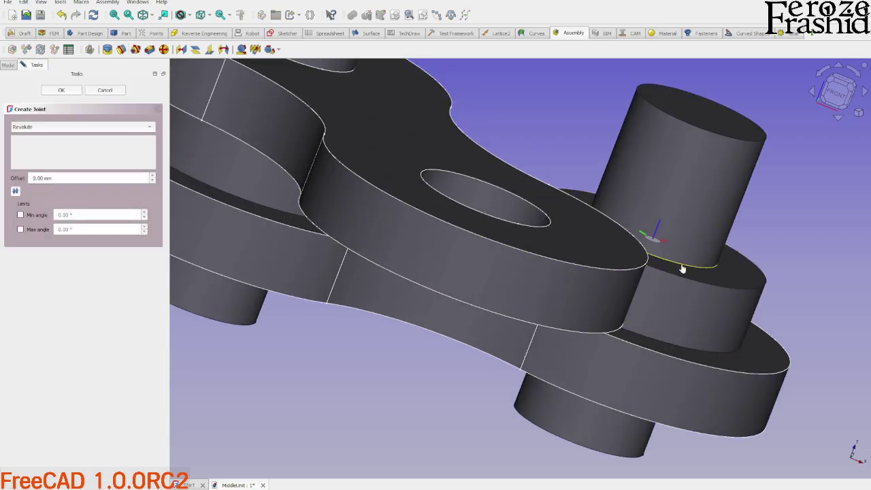
left_click(683, 269)
middle_click_drag(447, 214, 589, 285)
left_click(504, 386)
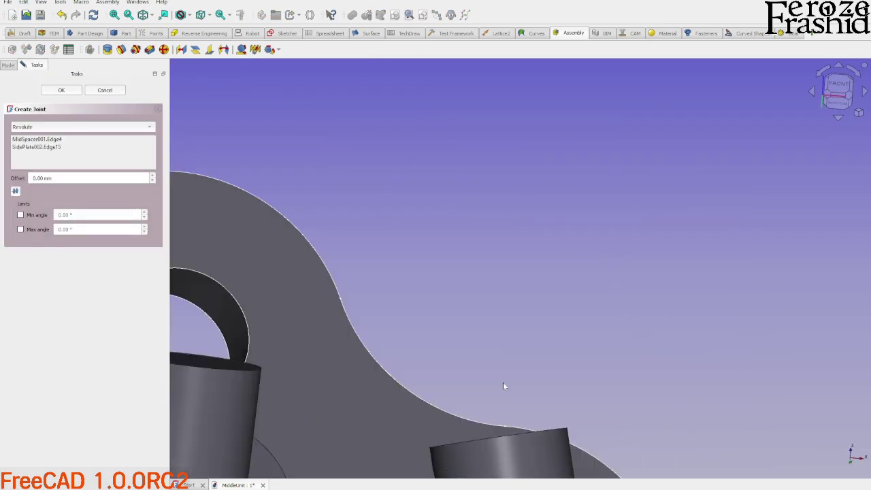
scroll(504, 386, "down", 6)
middle_click_drag(498, 348, 458, 315)
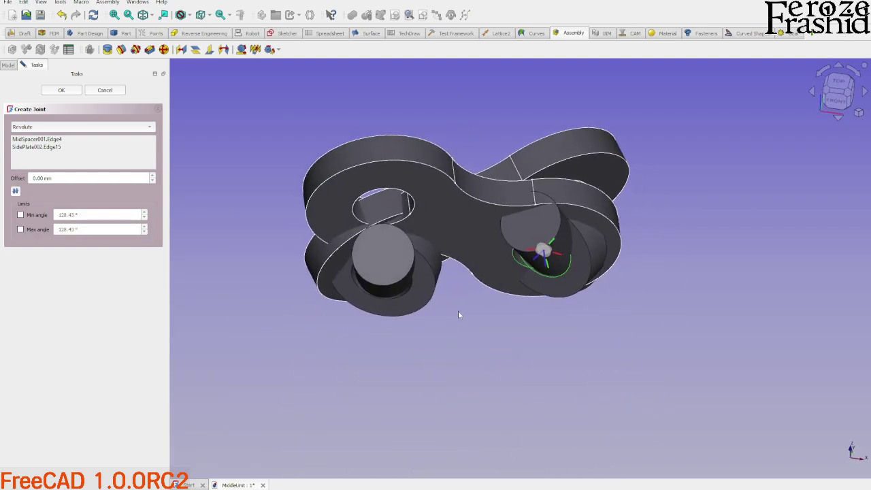
left_click(15, 191)
middle_click_drag(400, 279, 662, 330)
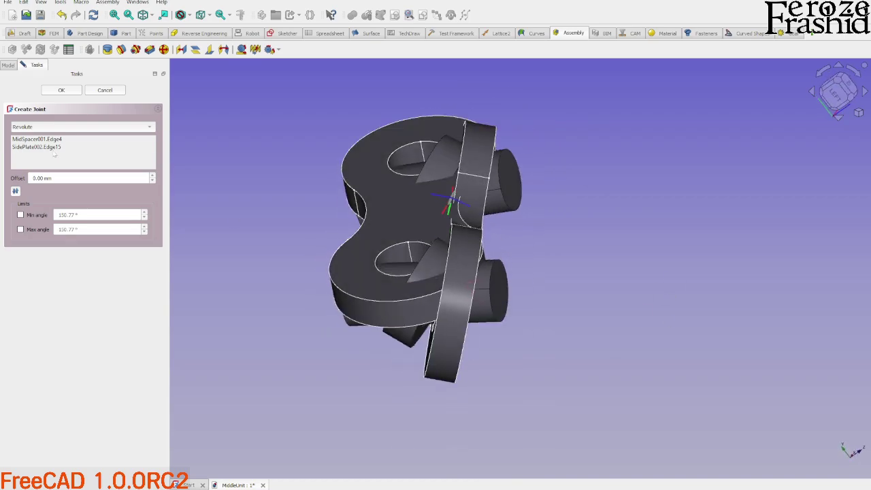
left_click(103, 90)
Step: Swing SidePlate002 around its jointed dowel until its free hole partly overlaps the dowel in MidSpacer001
middle_click_drag(350, 272, 426, 224)
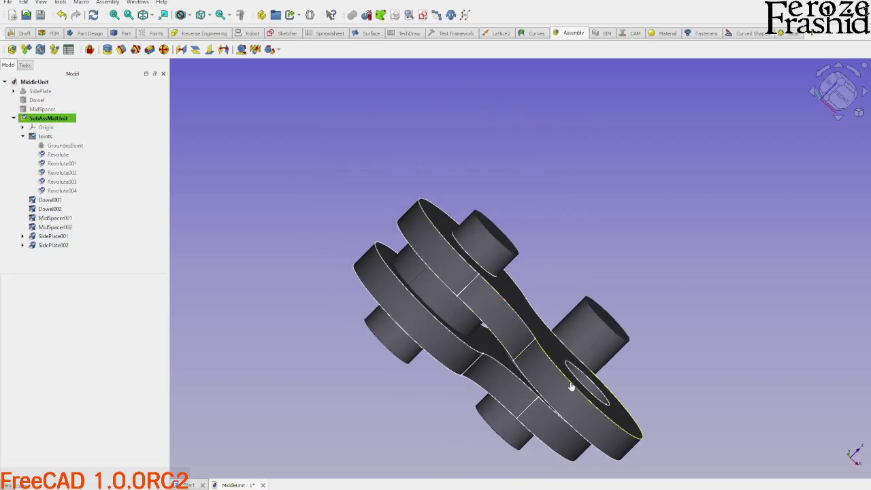
left_click_drag(572, 386, 437, 354)
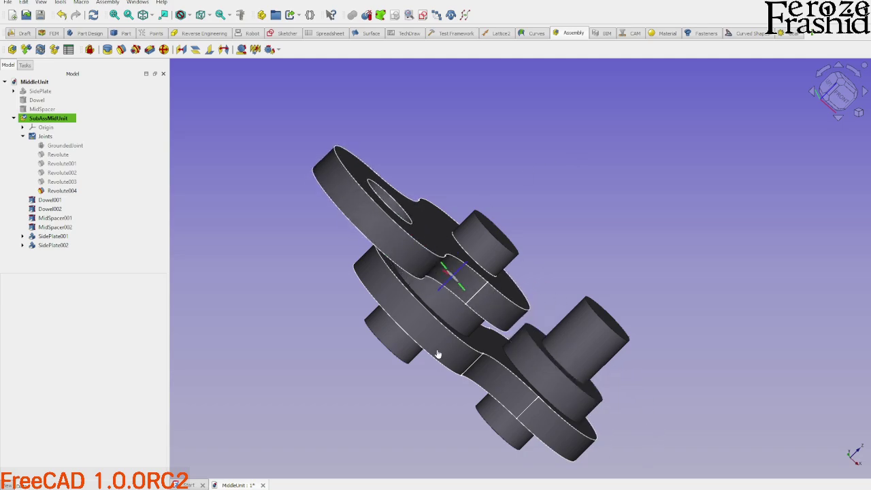
middle_click_drag(475, 361, 213, 102)
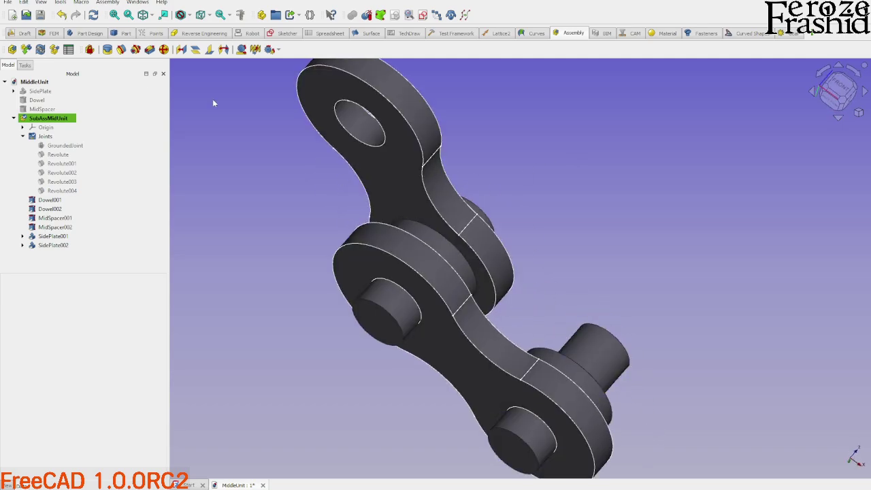
left_click(121, 49)
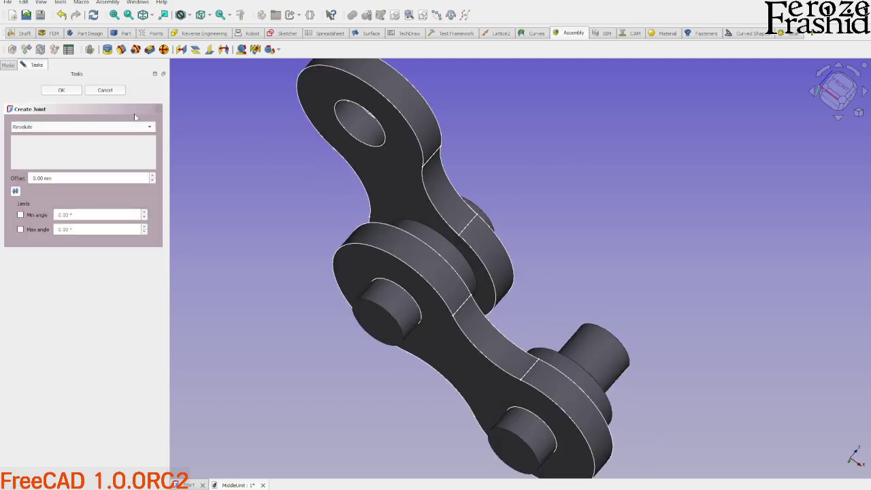
left_click(104, 90)
mouse_move(366, 126)
left_mouse_down()
mouse_move(501, 150)
mouse_move(583, 352)
left_mouse_up()
middle_click_drag(629, 326, 277, 249)
scroll(277, 250, "down", 2)
middle_click_drag(600, 442, 554, 412)
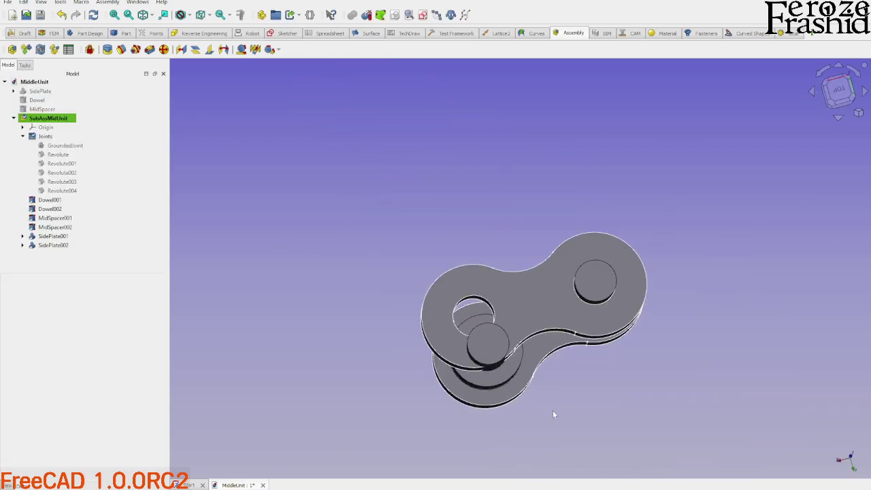
scroll(510, 393, "up", 5)
middle_click_drag(484, 331, 495, 370)
left_click_drag(354, 335, 355, 342)
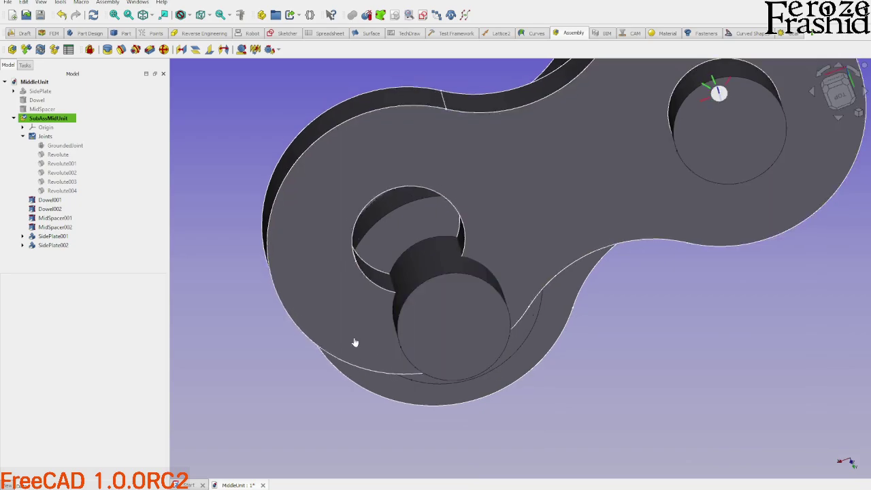
middle_click_drag(355, 342, 413, 373)
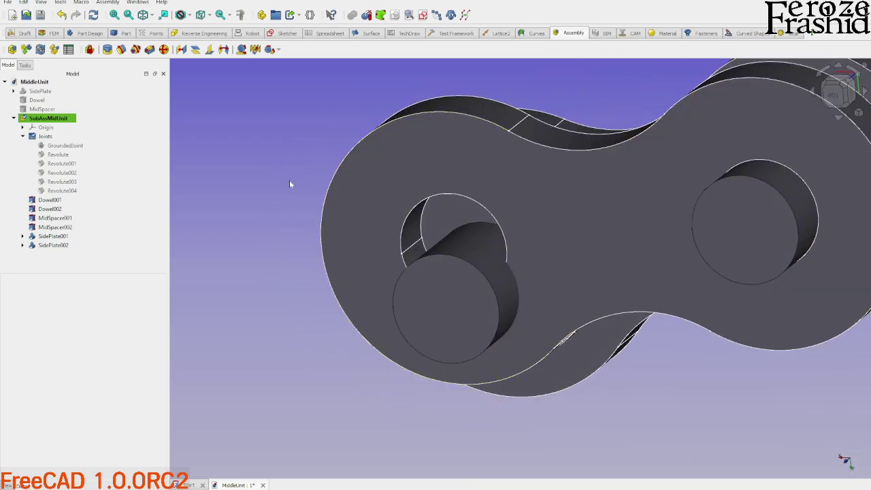
Step: Join SidePlate002's free hole edge to MidSpacer001's edge around the dowel with a Revolute joint at zero offset
left_click(121, 49)
scroll(459, 237, "up", 5)
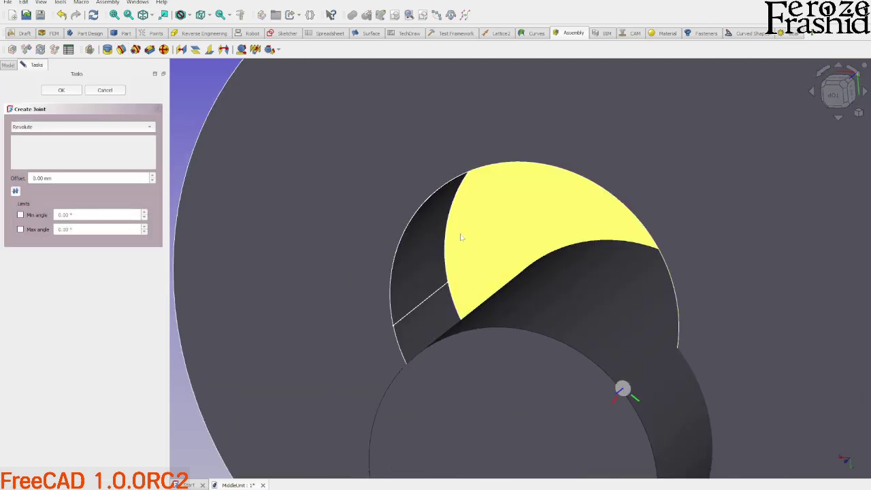
left_click(448, 236)
middle_click_drag(499, 249, 563, 260)
left_click(563, 258)
scroll(527, 219, "down", 4)
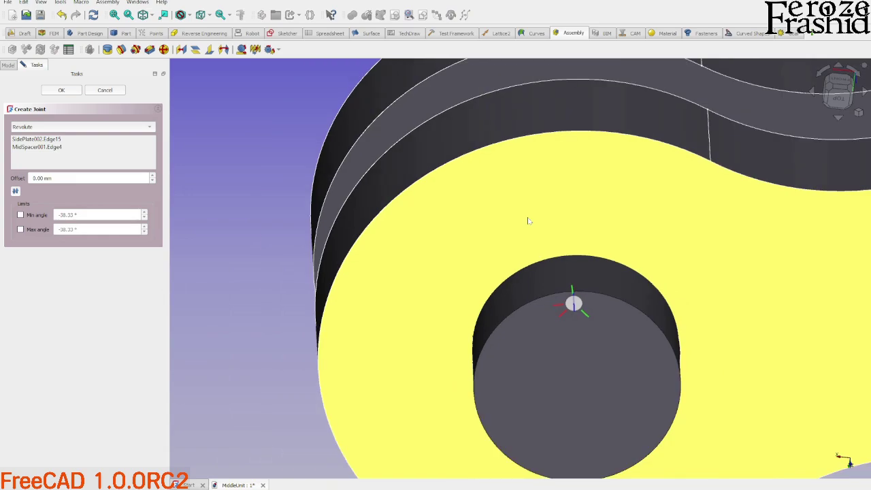
left_click(61, 89)
scroll(365, 247, "down", 5)
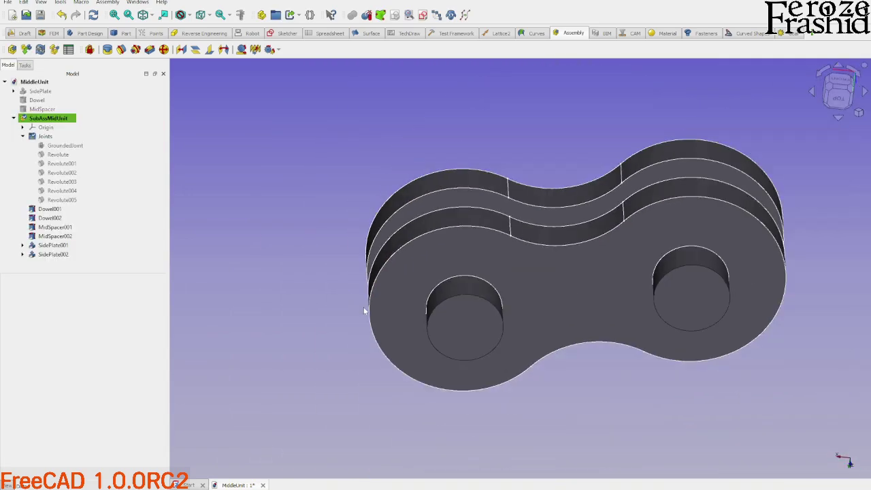
Step: Inspect the assembled middle unit from several sides and swing it to check how the jointed parts move together
middle_click_drag(366, 247, 539, 333)
scroll(482, 360, "down", 5)
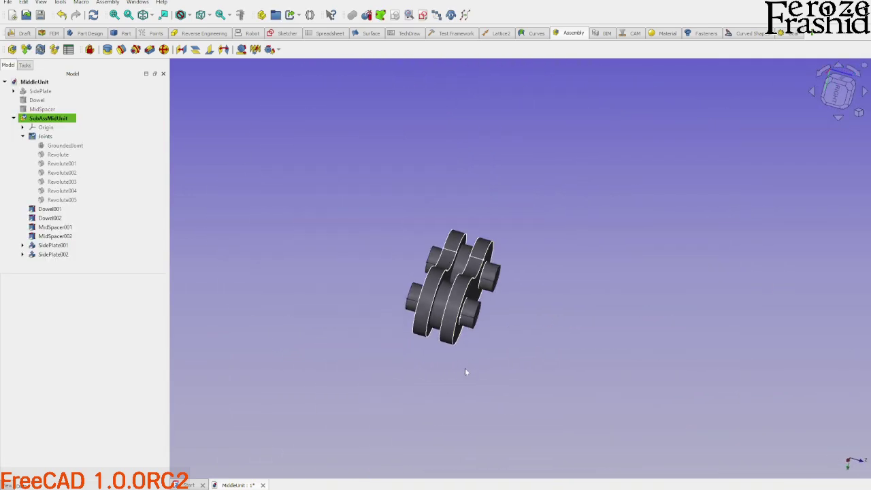
middle_click_drag(467, 370, 412, 381)
middle_click_drag(529, 395, 671, 286)
left_click_drag(604, 286, 592, 313)
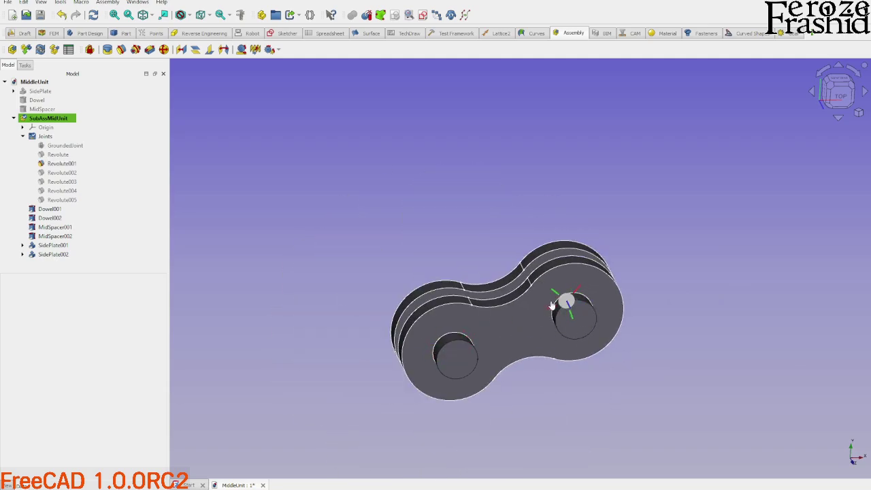
Step: Move a part of the assembled middle unit and view the joints from another angle to check how they hold
left_click_drag(562, 340, 542, 312)
left_click_drag(558, 282, 523, 266)
middle_click_drag(524, 267, 392, 311)
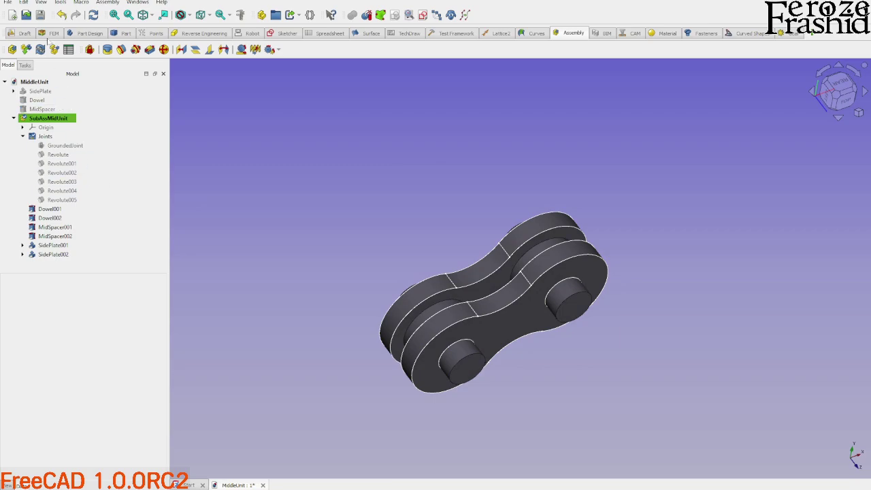
Step: Save the MiddleUnit document and end editing of SubAssMidUnit with its tree branch collapsed
left_click(14, 119)
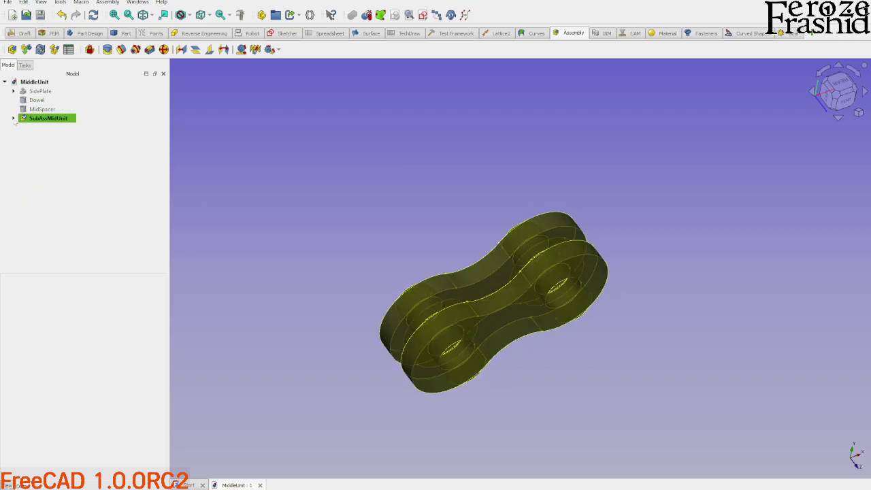
middle_click_drag(449, 228, 446, 199)
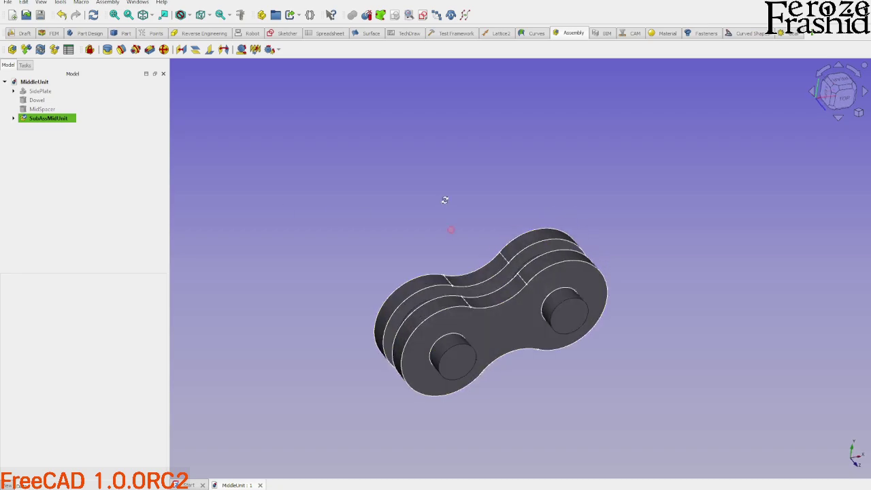
scroll(448, 207, "down", 1)
scroll(458, 275, "up", 2)
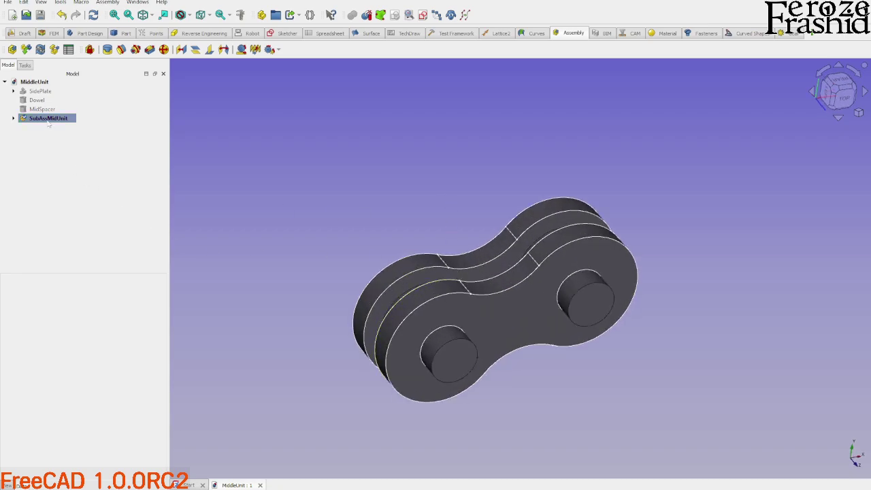
left_click(57, 164)
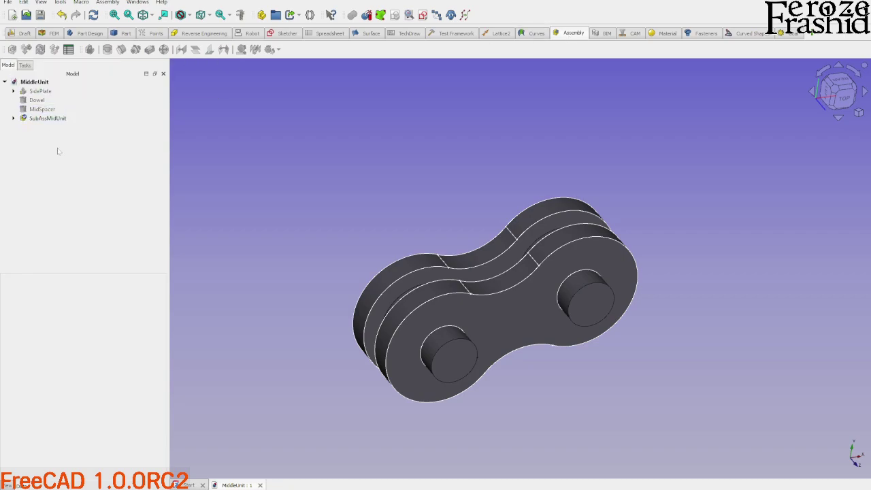
Step: Create a new document saved as BikeChain in the BikeChain folder and add an empty assembly to it
key("ctrl+n")
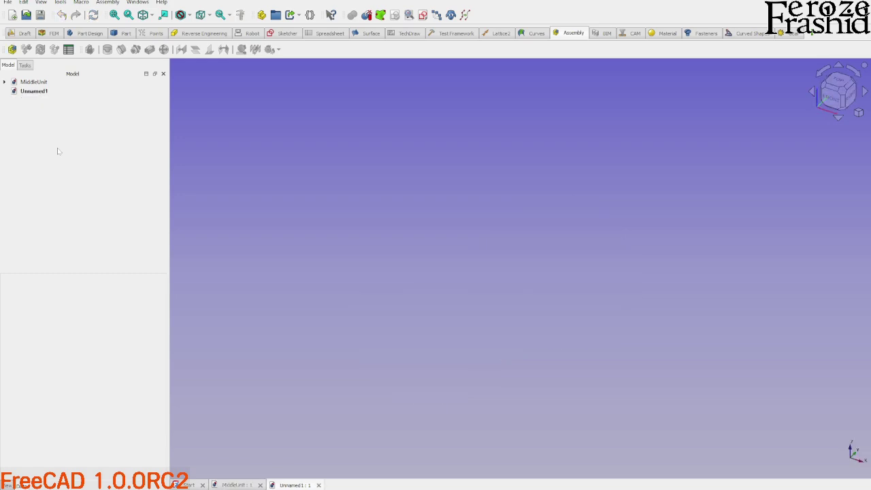
left_click(46, 93)
left_click(39, 14)
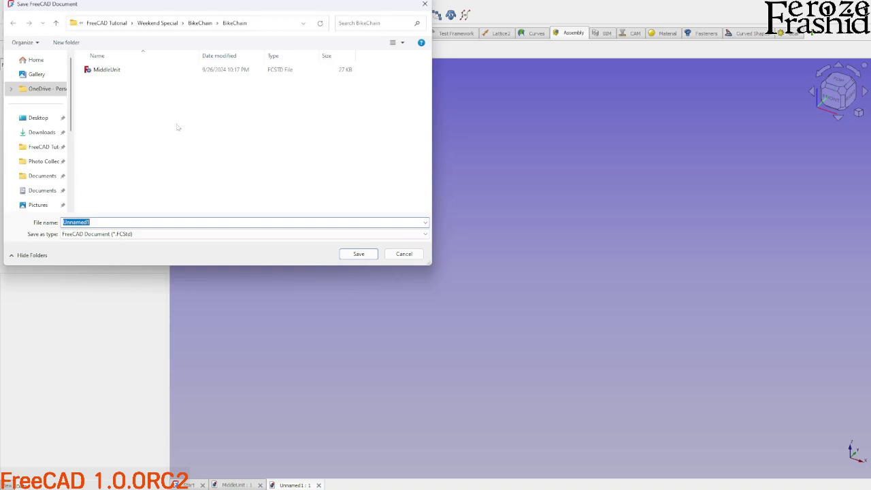
type("BikeChain")
key("Return")
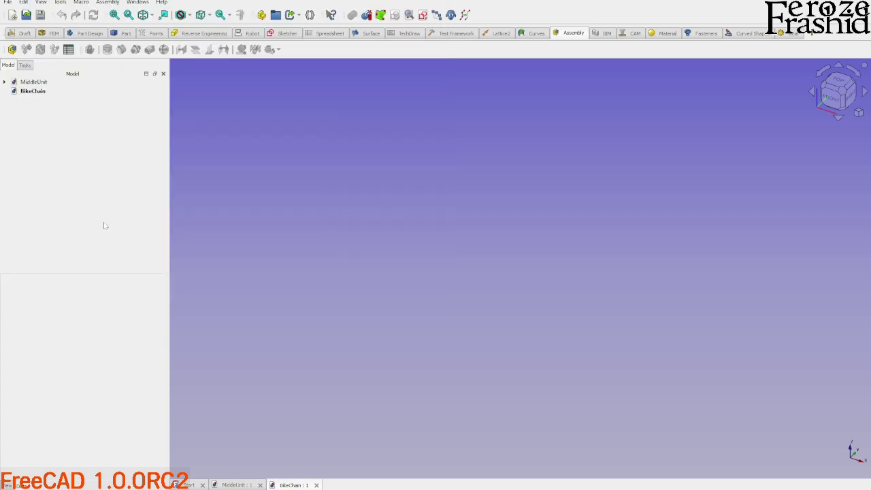
left_click(12, 50)
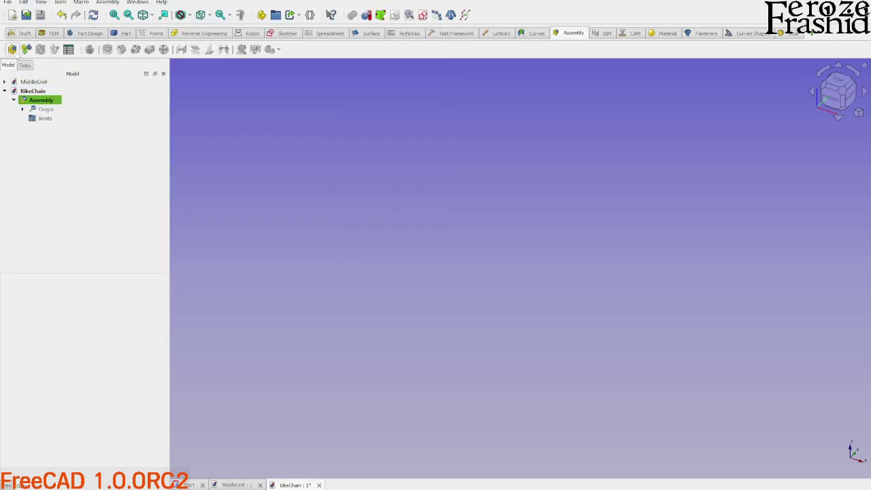
Step: Switch back and forth between the MiddleUnit and BikeChain documents to examine what each contains
left_click(28, 81)
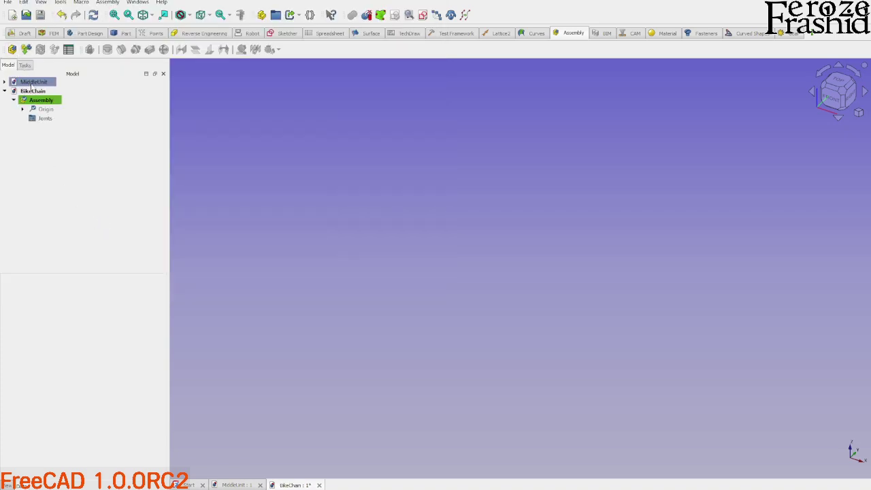
double_click(31, 82)
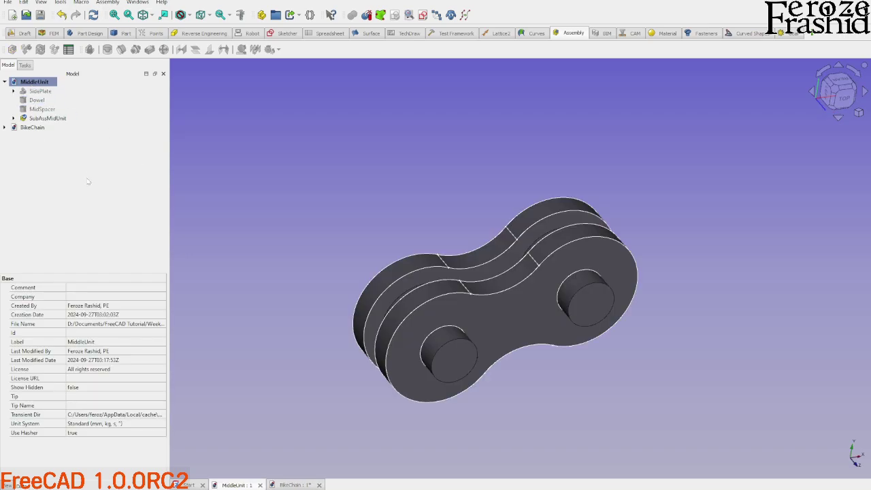
left_click(5, 82)
double_click(32, 91)
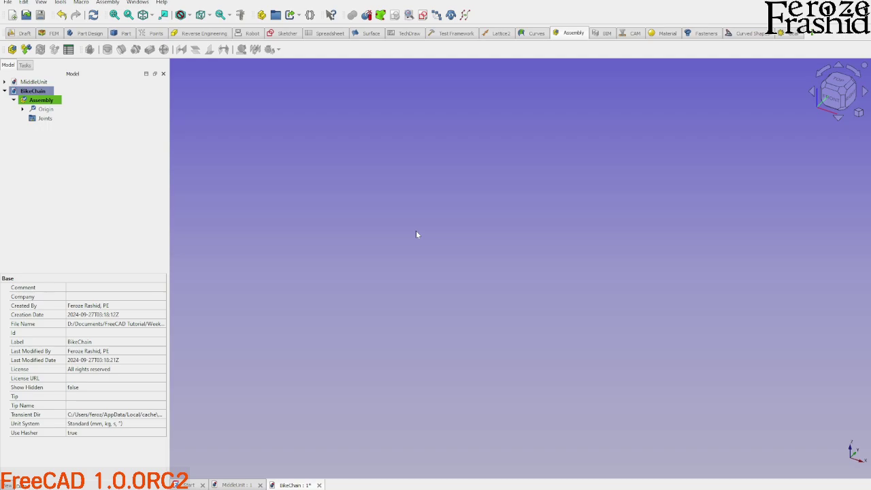
double_click(34, 82)
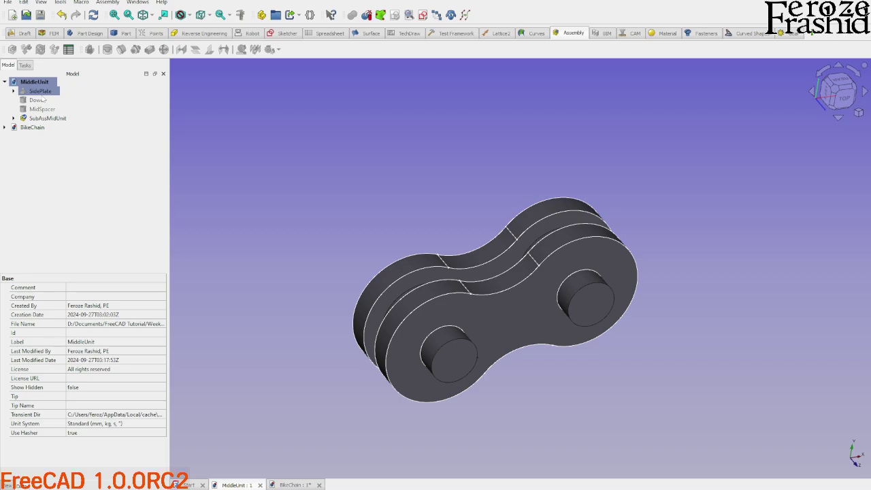
double_click(37, 128)
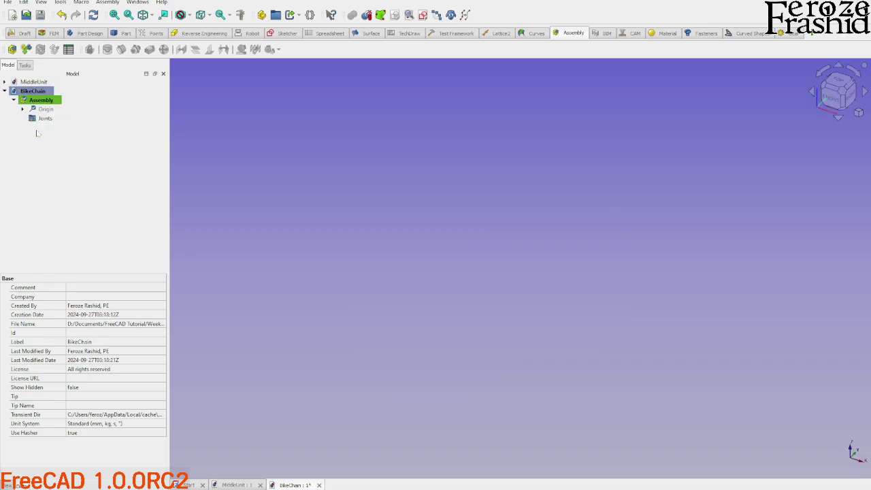
Step: Activate the BikeChain assembly and insert SubAssMidUnit from MiddleUnit.FCStd as its first component
double_click(44, 102)
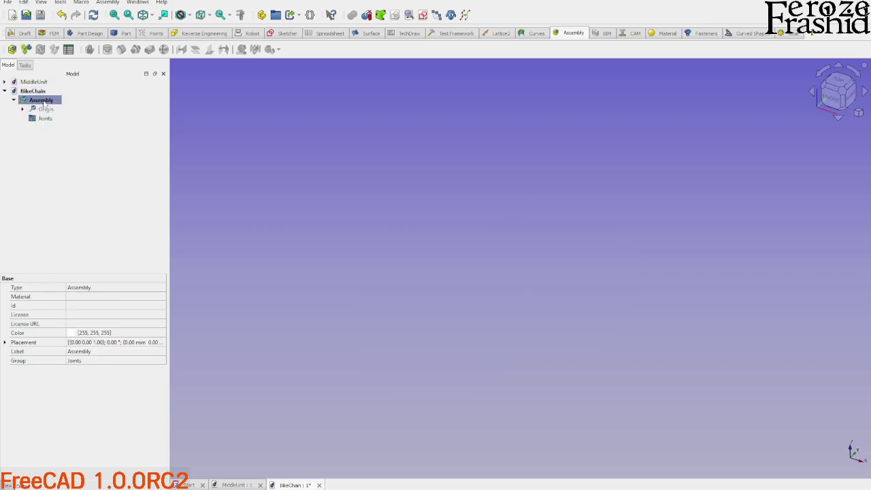
double_click(49, 101)
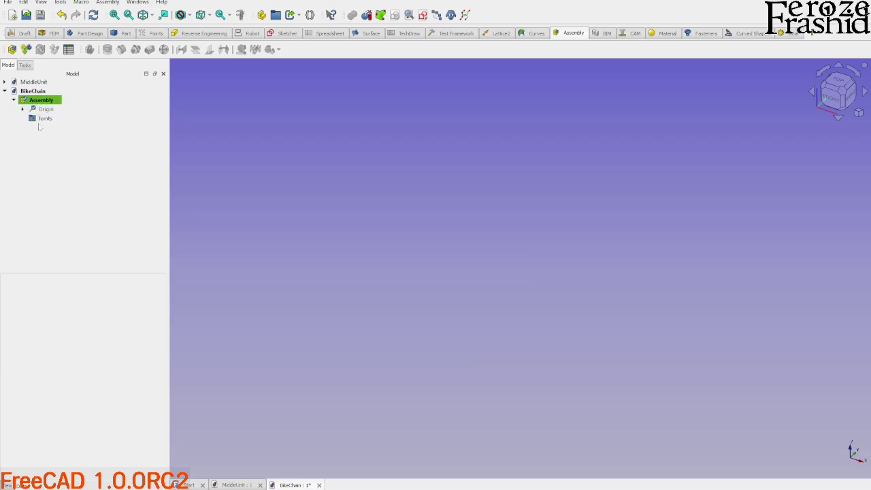
left_click(25, 50)
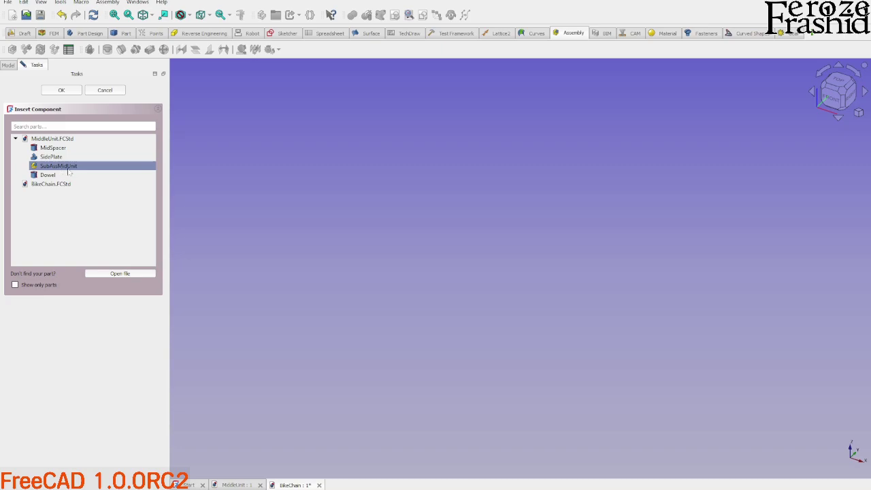
left_click(67, 168)
middle_click_drag(521, 216, 633, 310)
left_click_drag(584, 255, 572, 316)
middle_click_drag(587, 327, 451, 283)
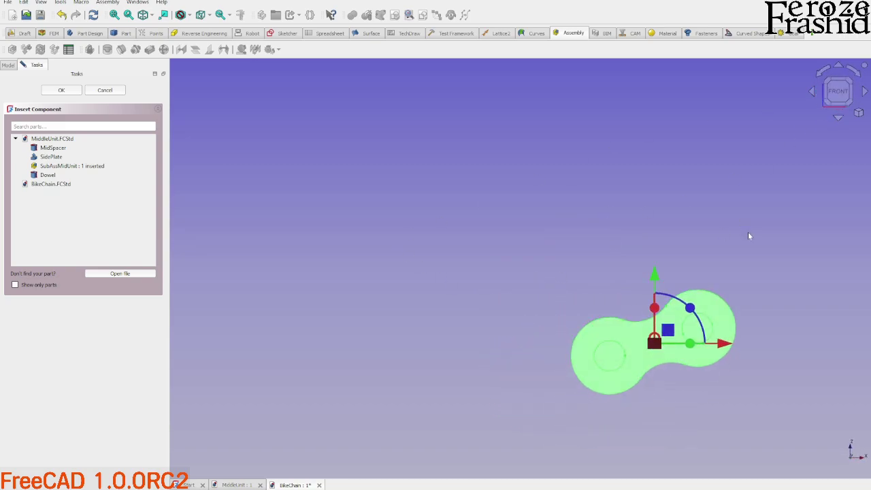
Step: Rotate the inserted SubAssMidUnit in the front plane until its two dowels lie roughly level, and accept the insertion
scroll(772, 305, "up", 1)
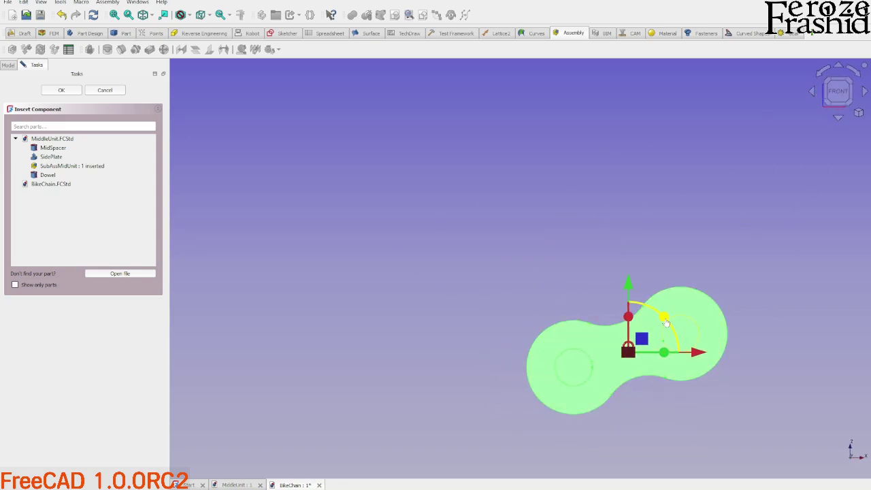
left_click_drag(668, 320, 674, 340)
scroll(381, 300, "down", 2)
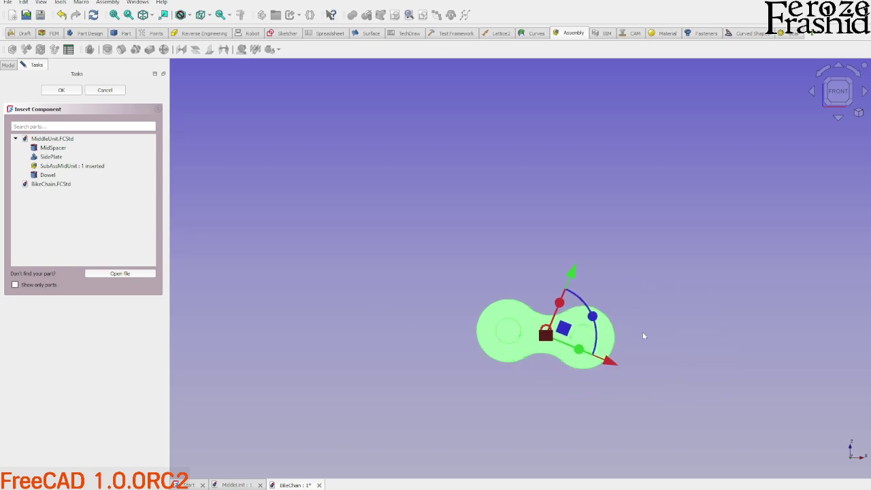
scroll(644, 331, "up", 3)
left_click(569, 207)
scroll(517, 220, "down", 2)
middle_click_drag(517, 219, 469, 303)
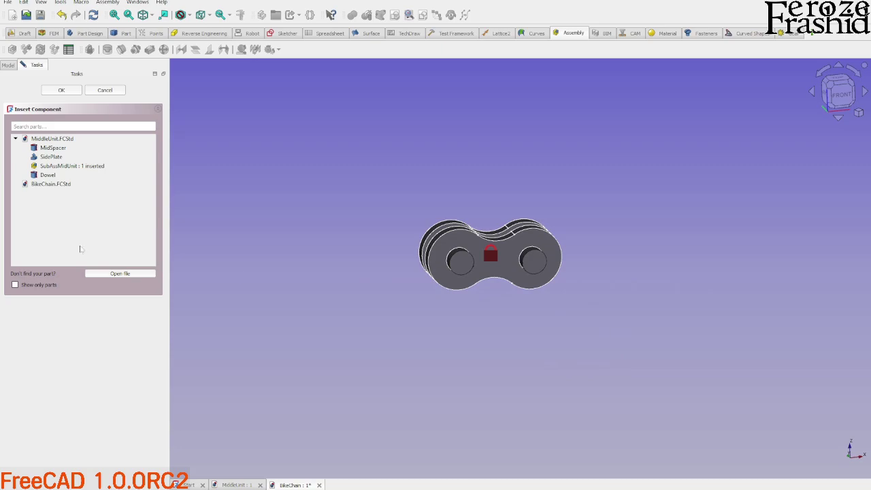
left_click(61, 90)
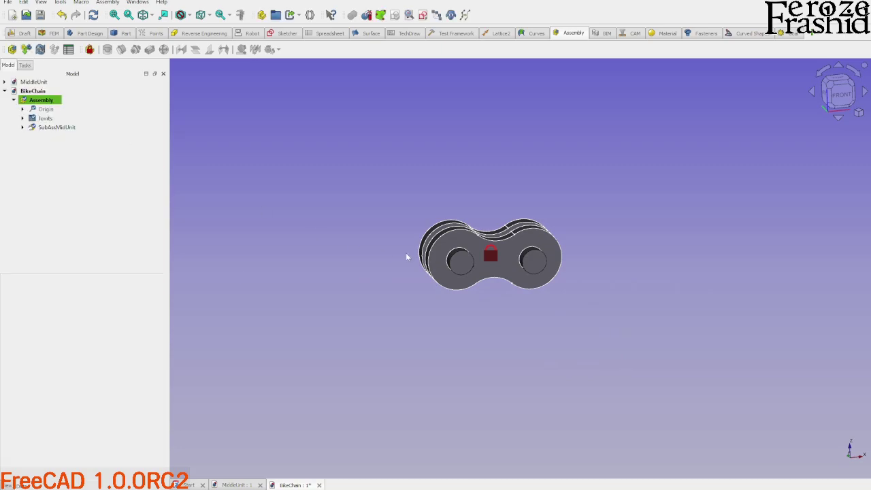
Step: Examine the inserted unit and the exposed end edges of Dowel001 and Dowel002 as connection points for further links
middle_click_drag(407, 256, 416, 208)
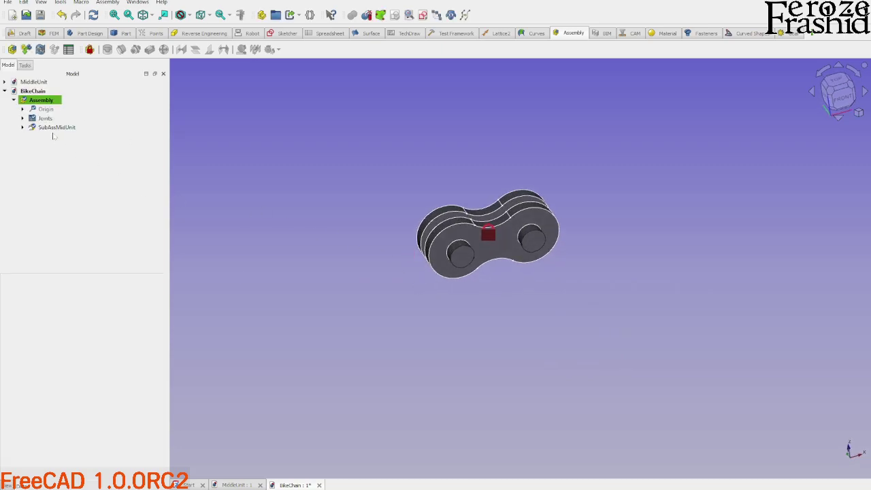
left_click(36, 100)
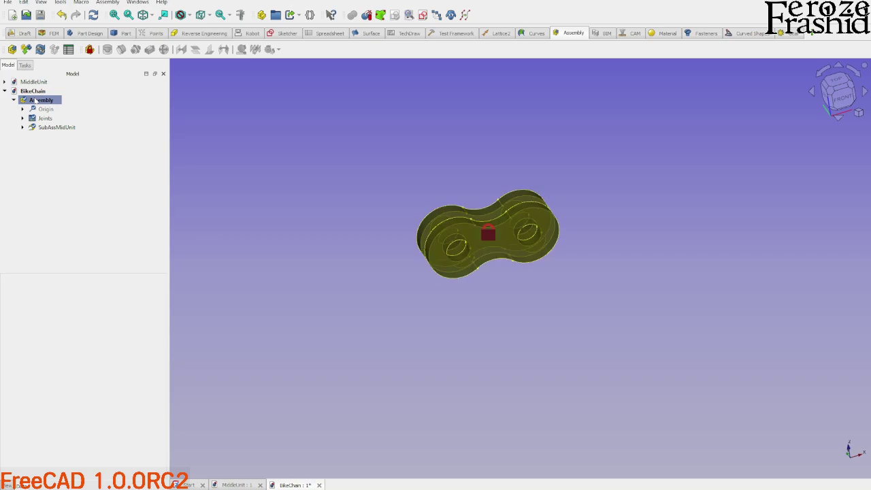
double_click(36, 100)
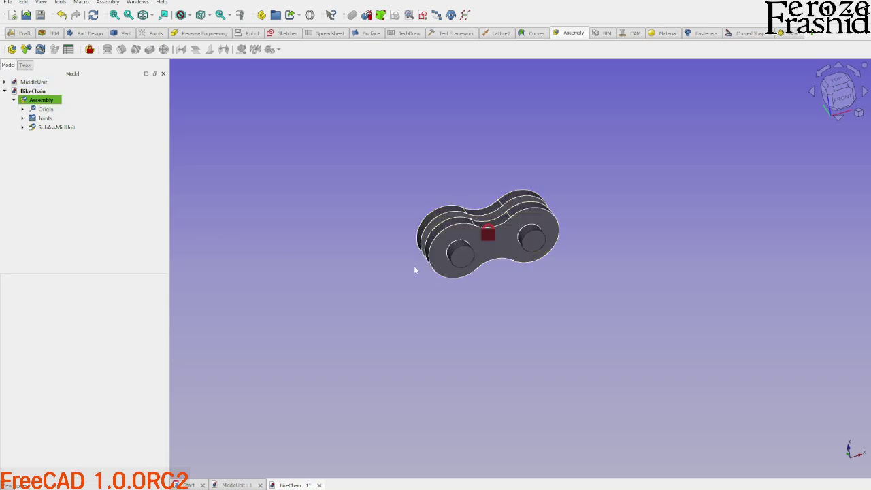
left_click(543, 245)
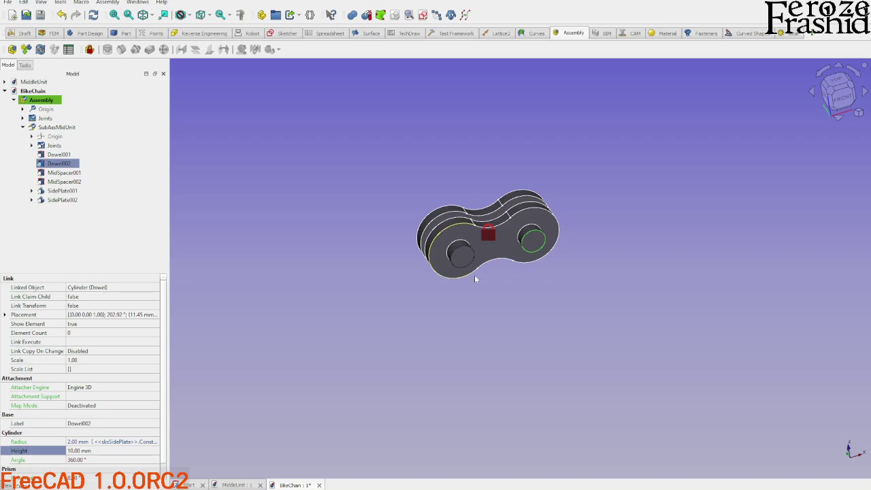
scroll(529, 225, "up", 3)
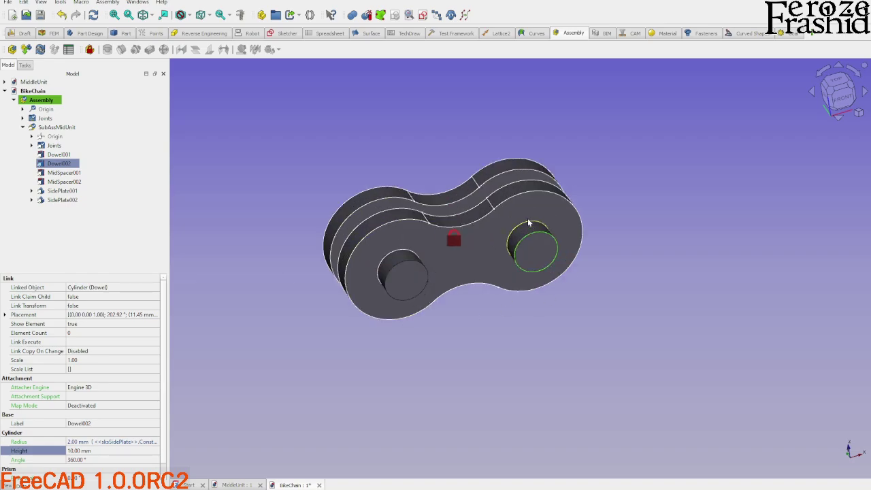
scroll(529, 222, "up", 2)
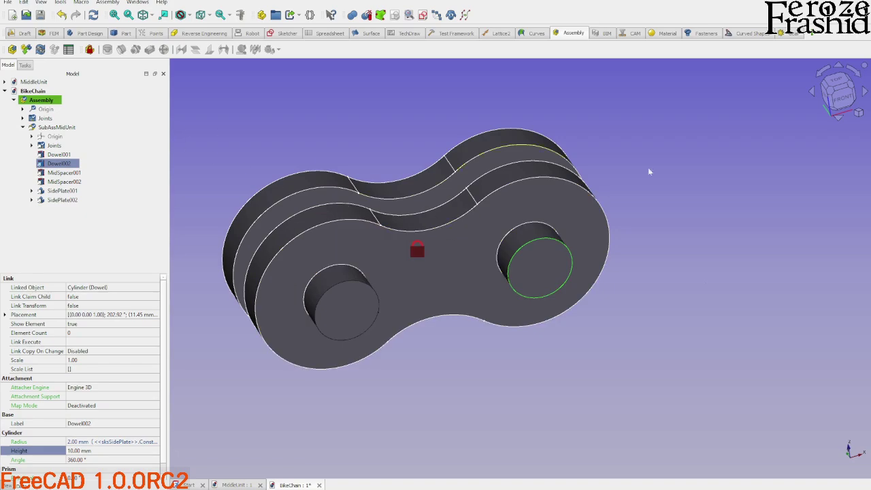
left_click(365, 288)
scroll(570, 325, "down", 3)
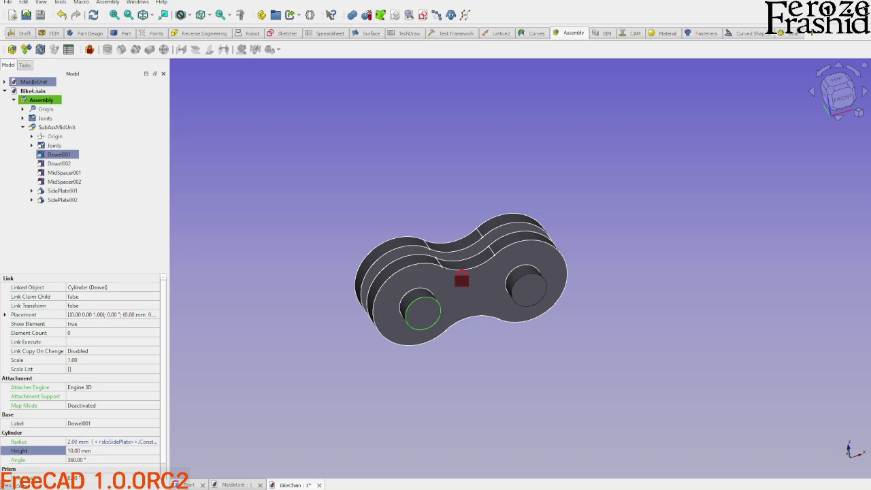
scroll(548, 294, "up", 2)
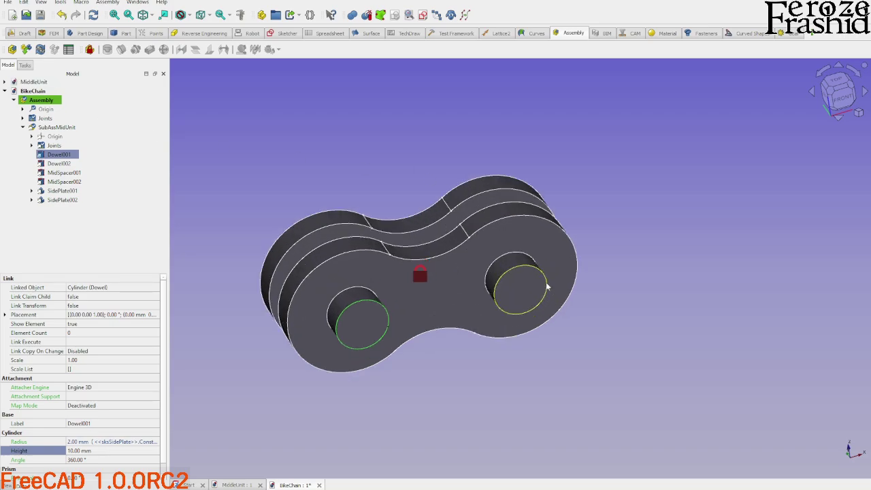
scroll(665, 143, "down", 3)
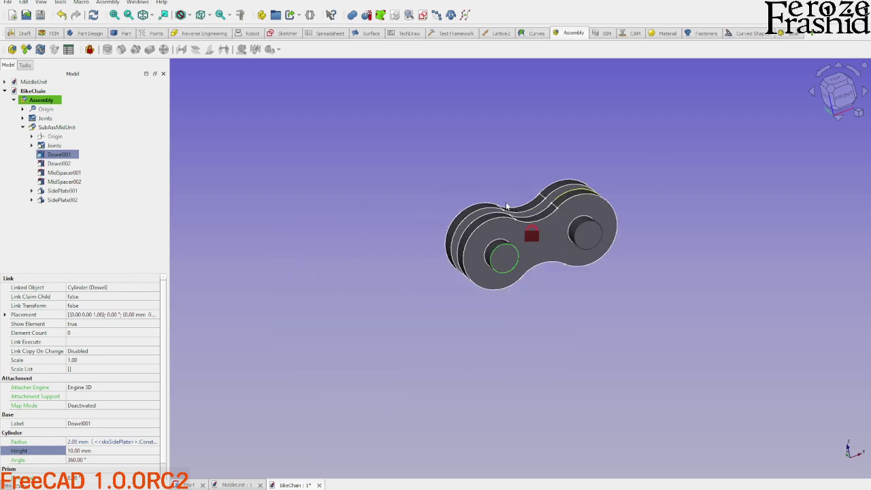
middle_click_drag(506, 206, 502, 224)
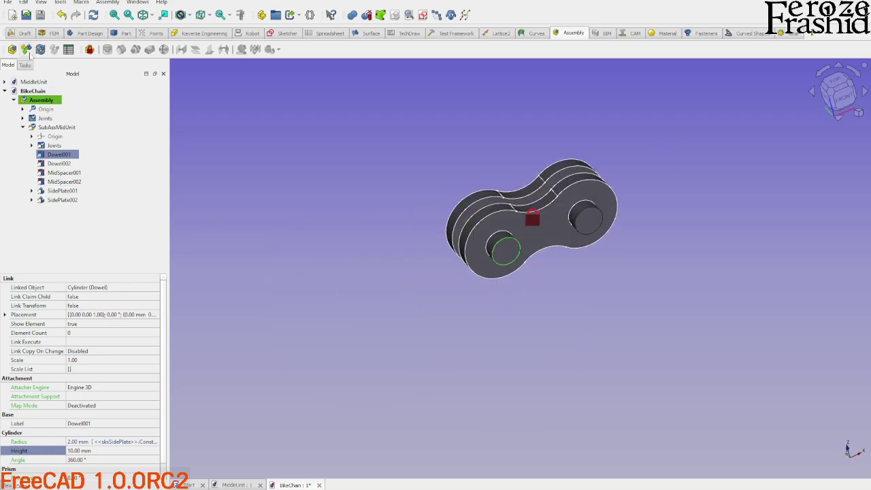
Step: Insert two SidePlate instances from MiddleUnit.FCStd into the BikeChain assembly
left_click(26, 50)
left_click(55, 147)
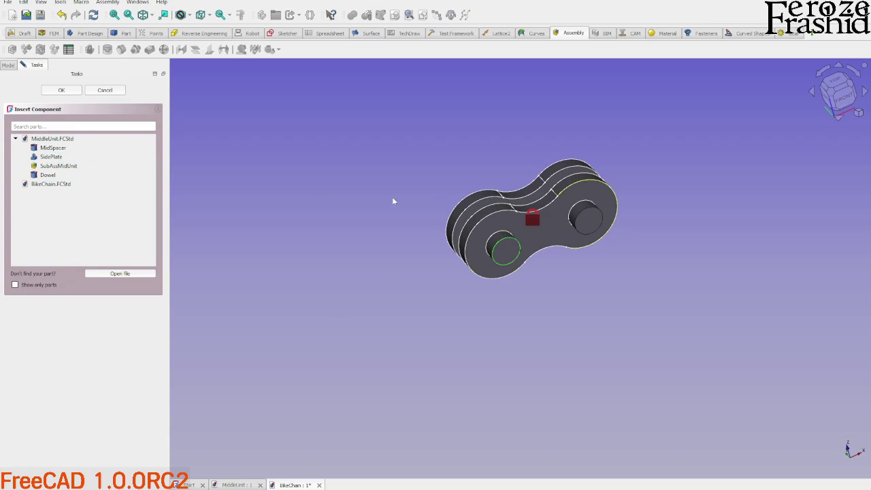
left_click(87, 185)
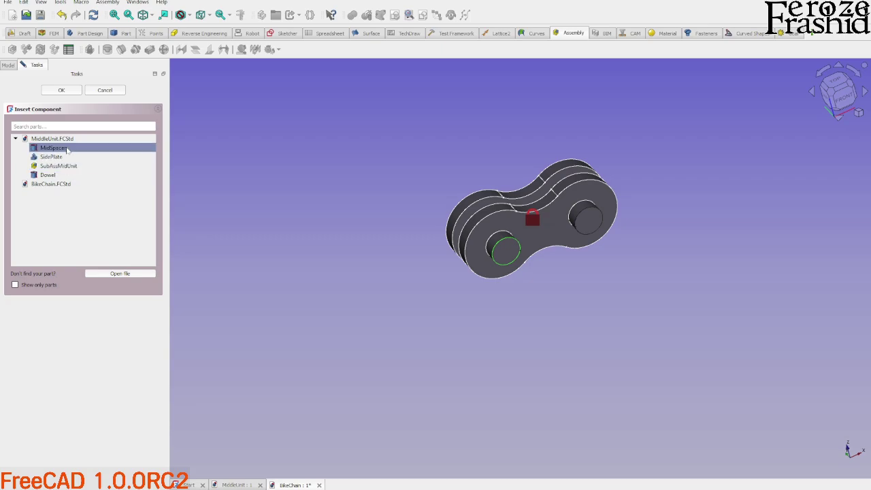
left_click(66, 157)
left_click(66, 157)
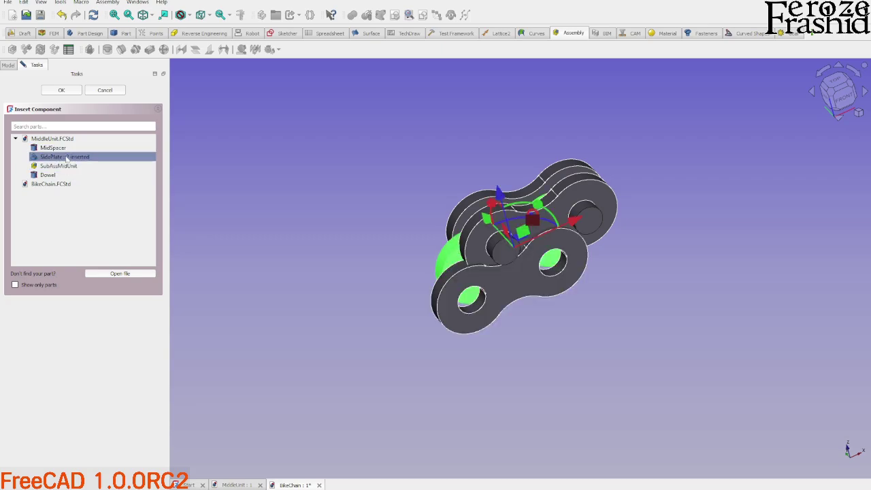